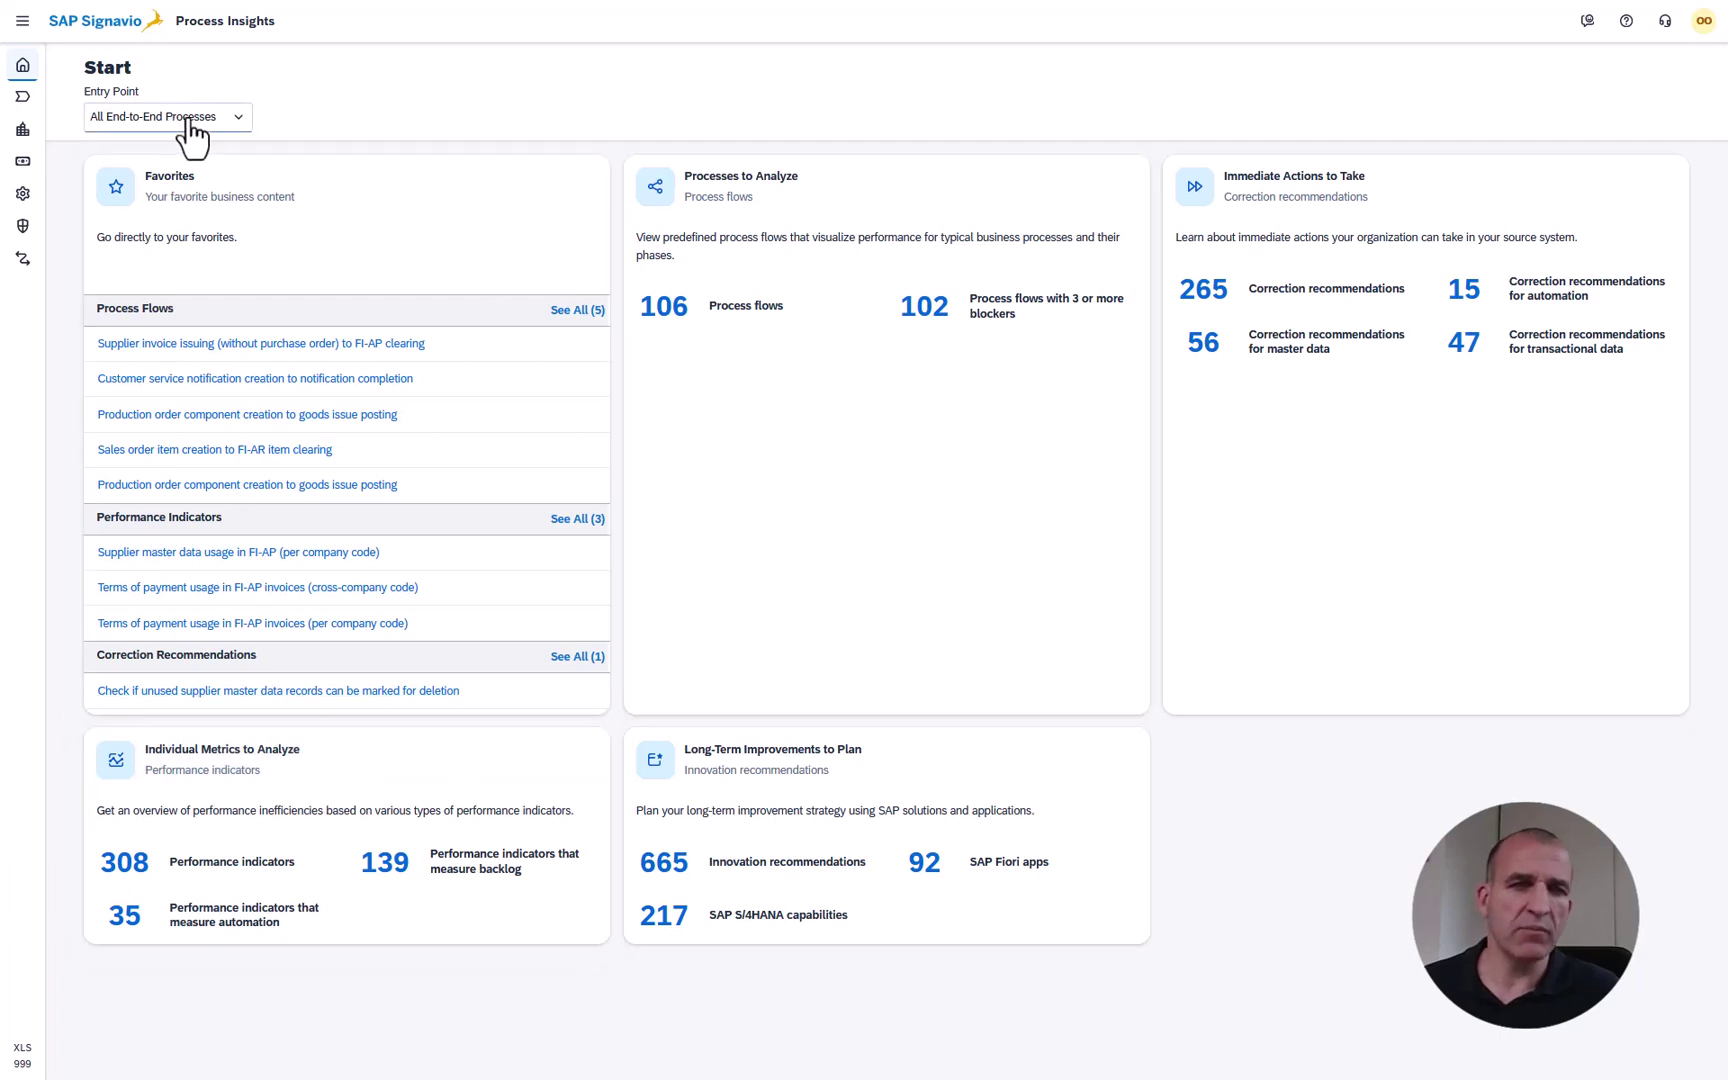
# Choose Sourcing & Procurement as the entry point and open its 43 process flows.
pyautogui.click(195, 130)
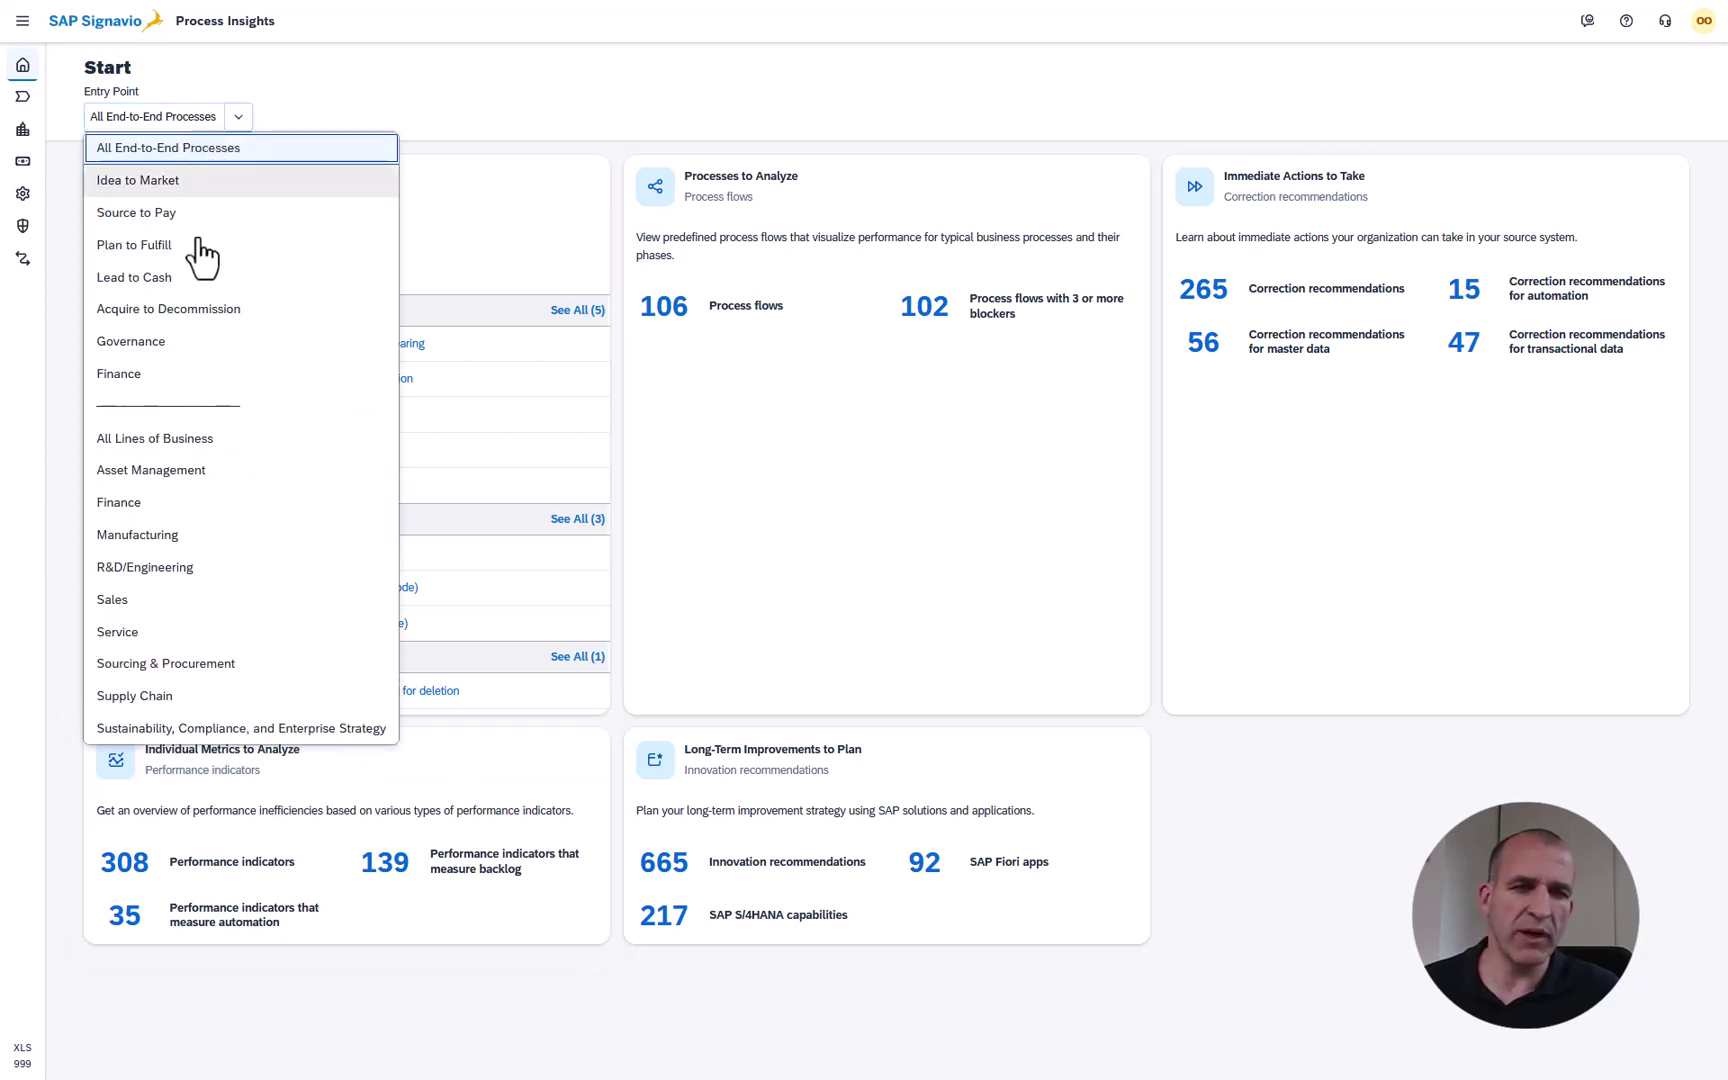
pyautogui.click(198, 664)
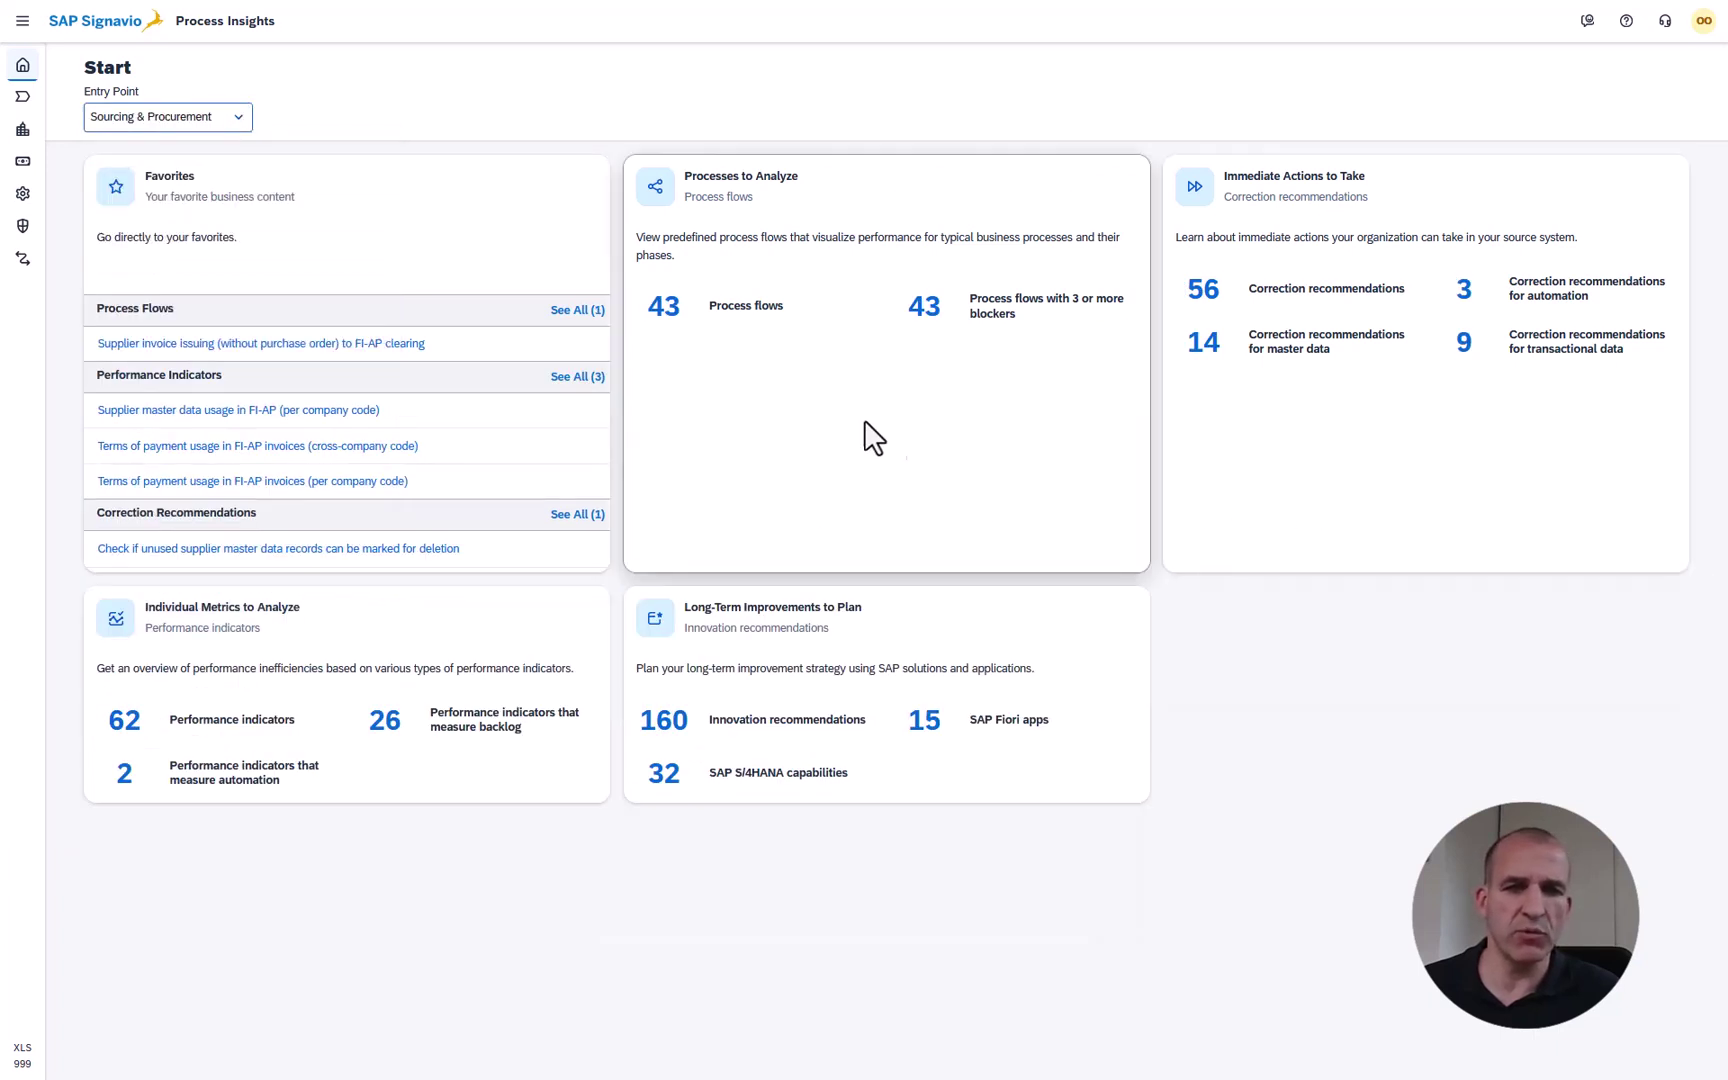
pyautogui.click(668, 322)
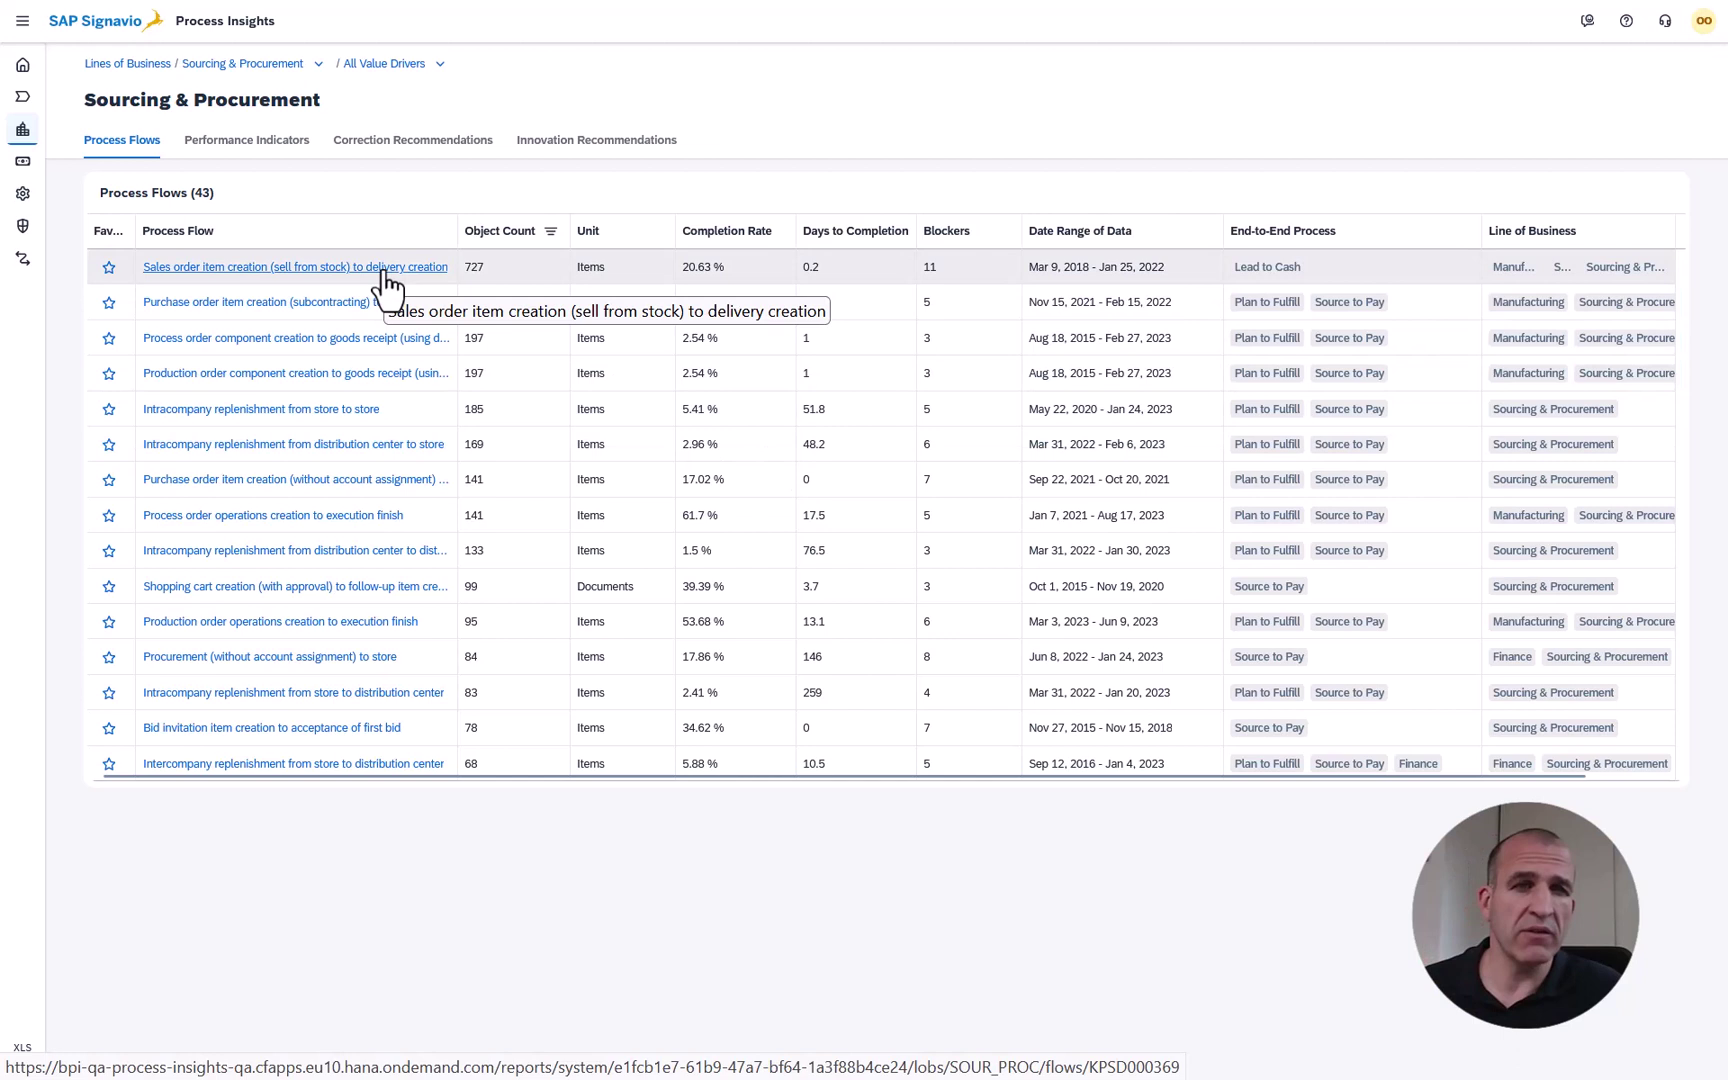
# Filter to the Improve Days Payable Outstanding value driver and view its 9 correction recommendations.
pyautogui.click(440, 66)
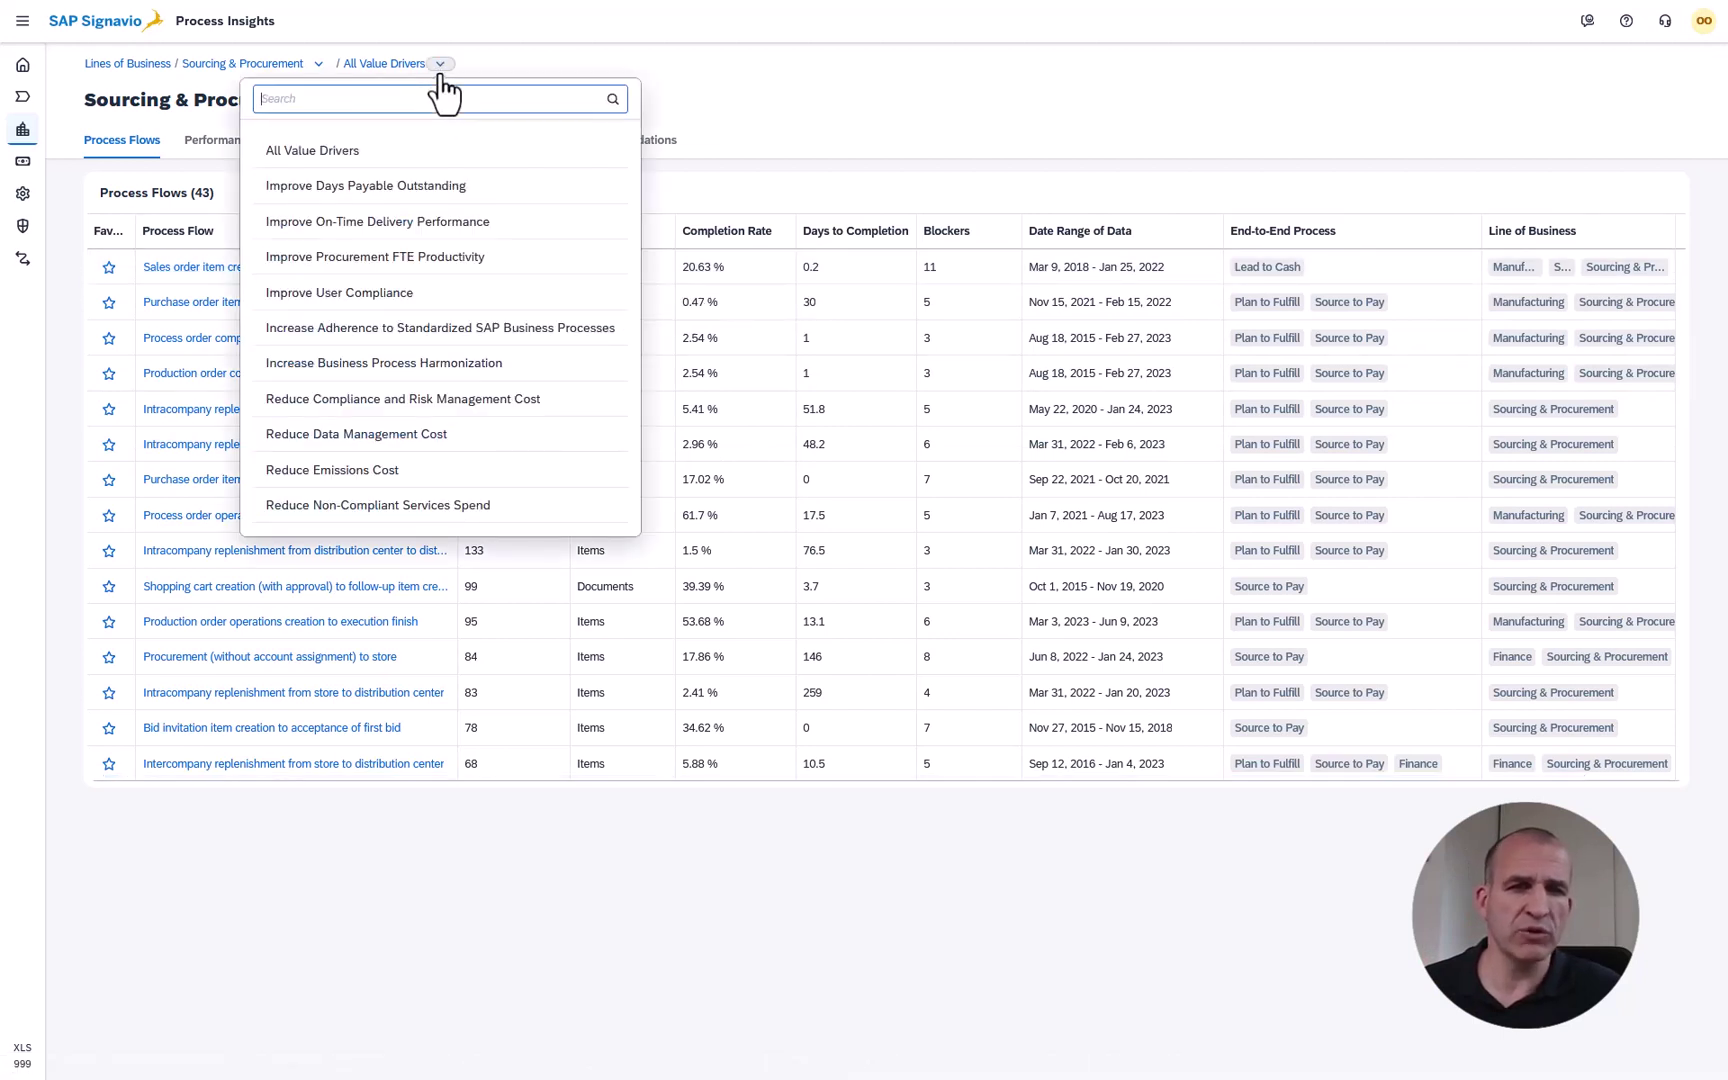
pyautogui.click(424, 205)
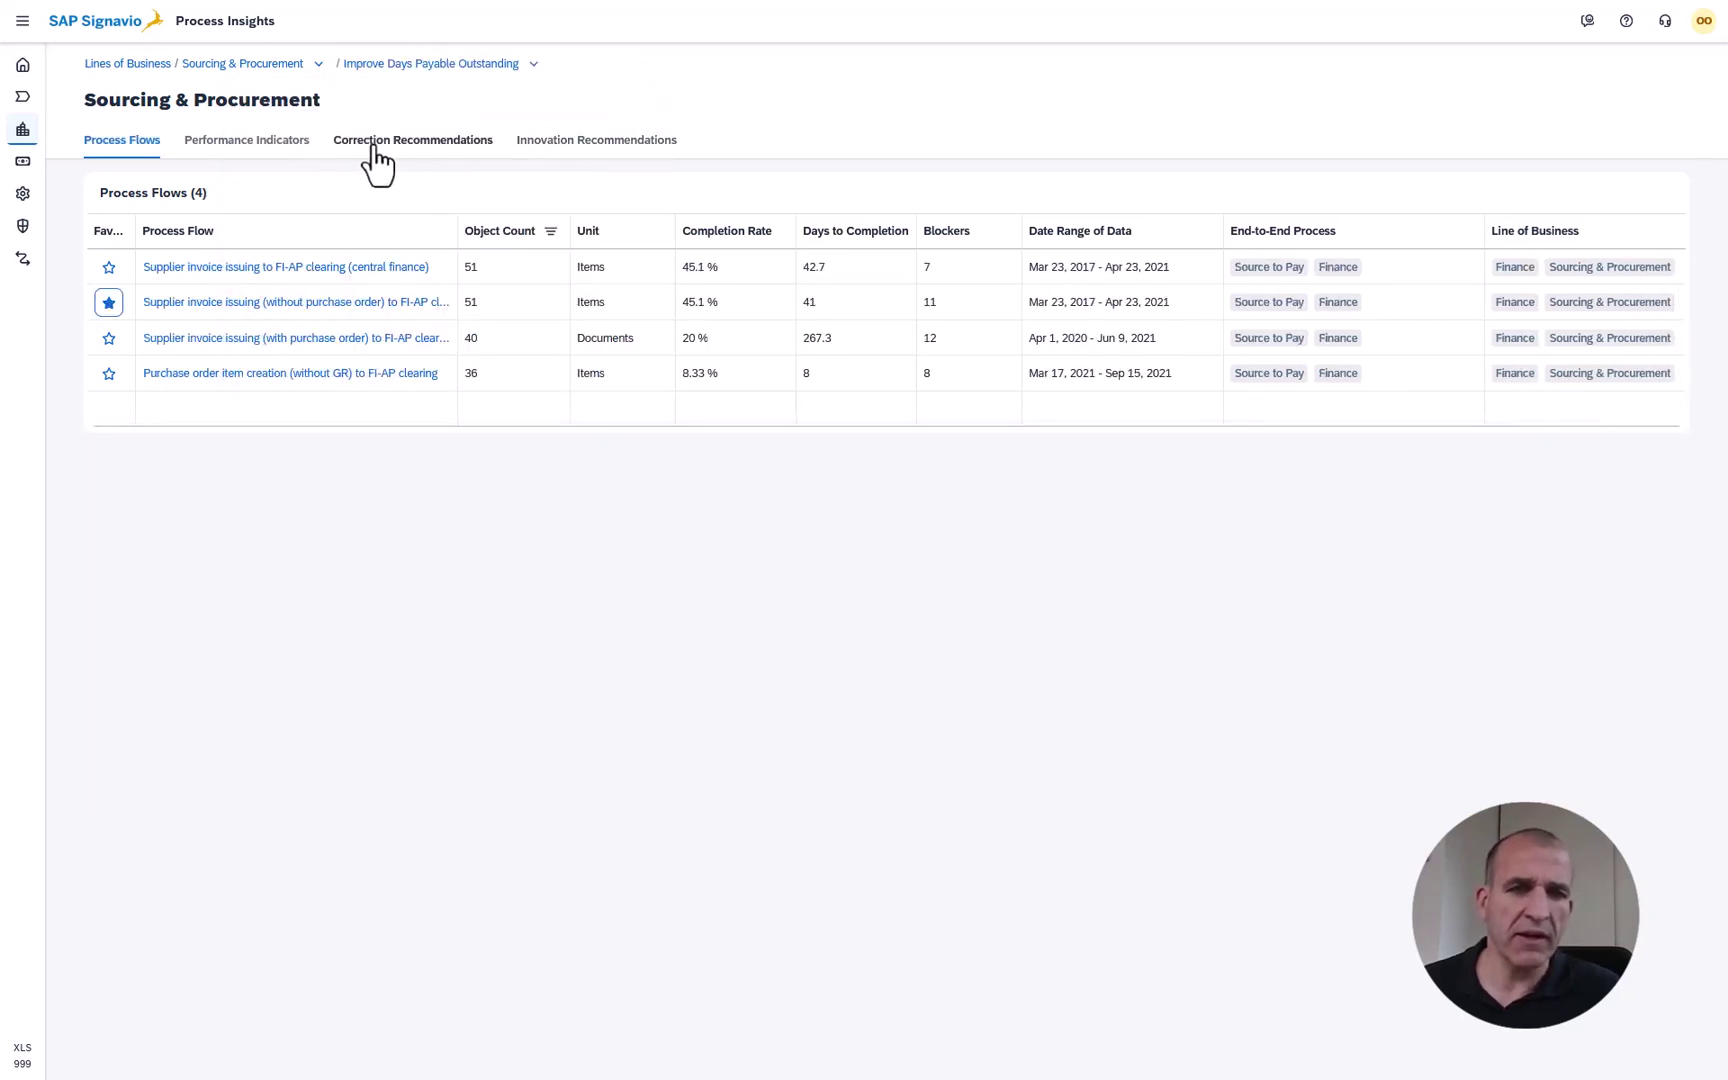
pyautogui.click(231, 145)
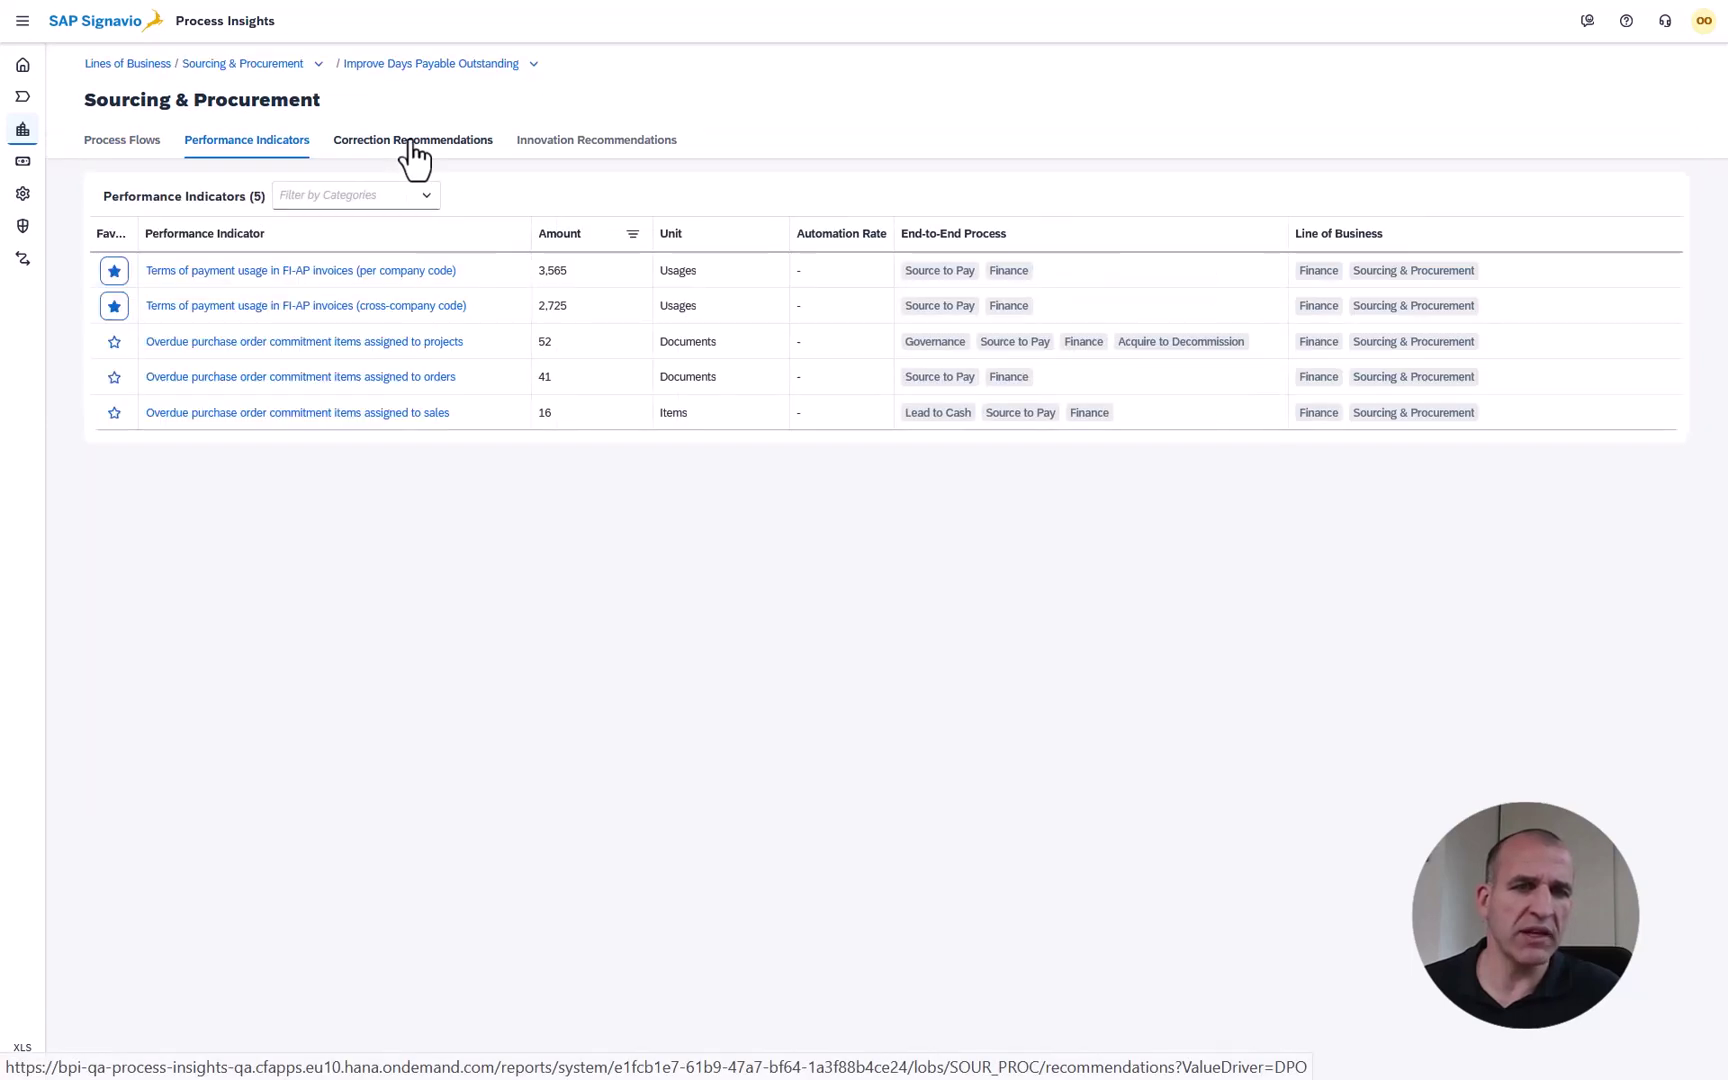
pyautogui.click(414, 150)
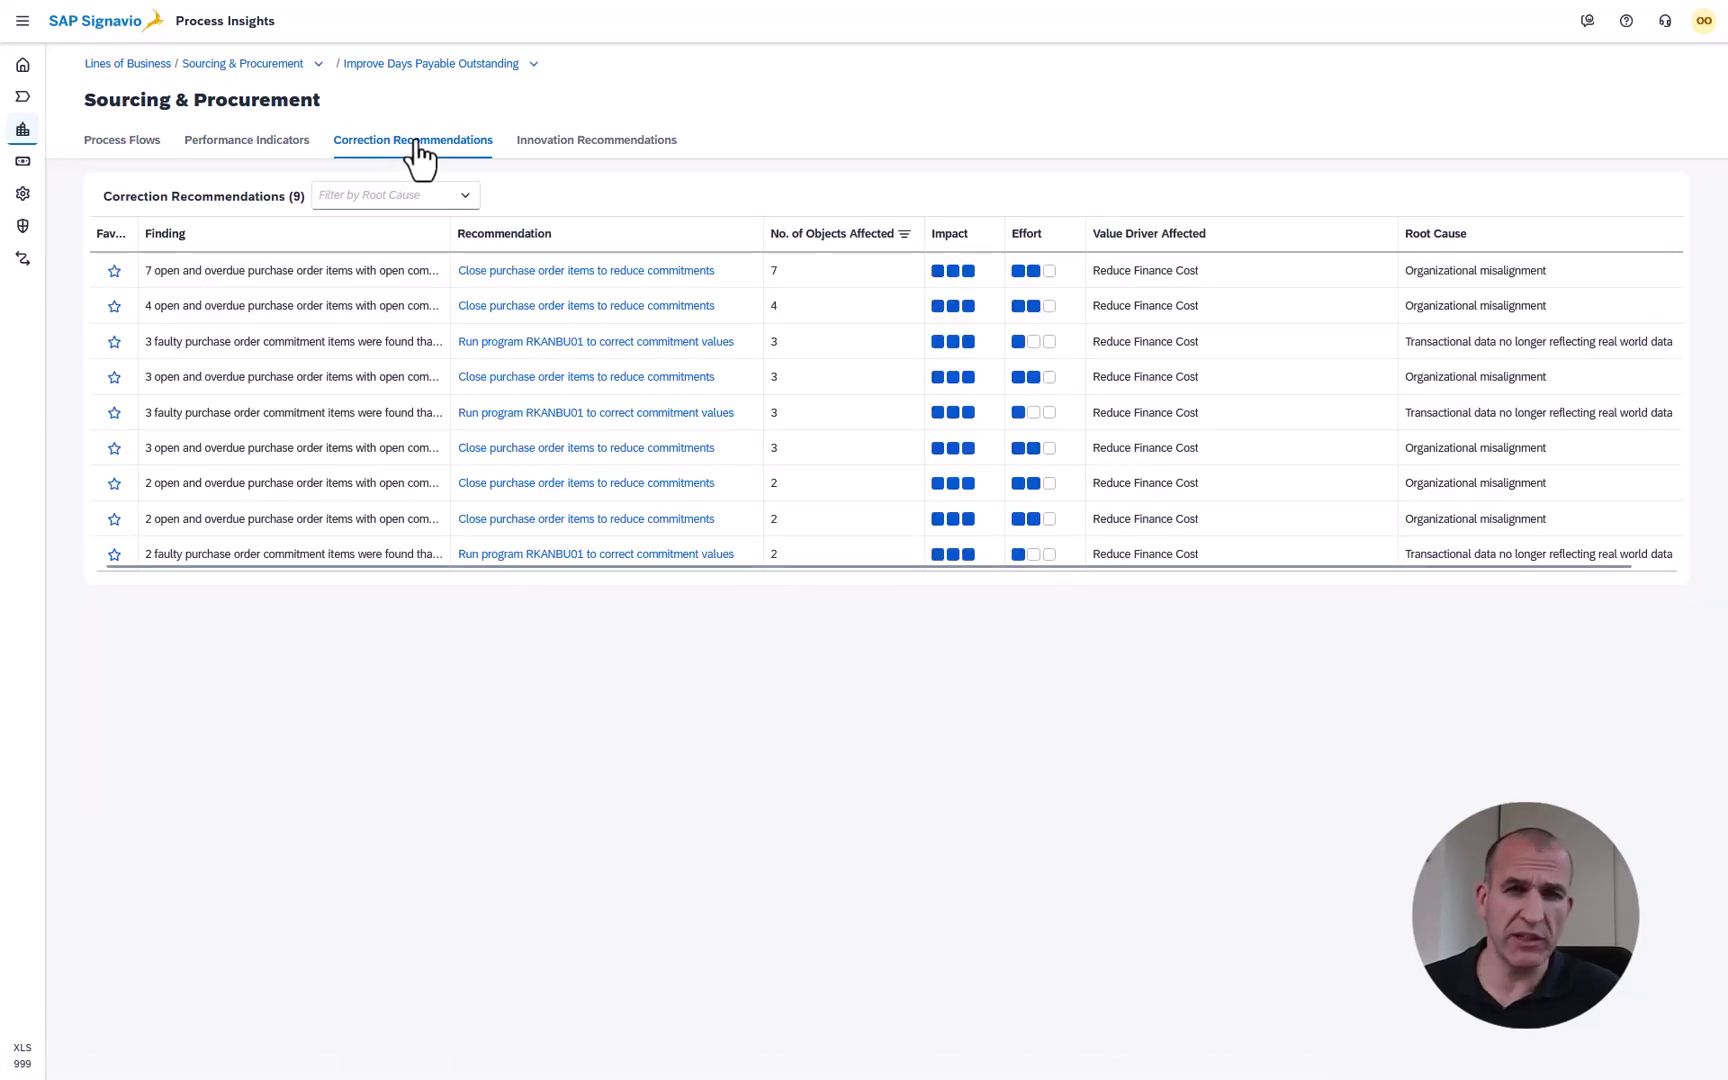
# List the 58 innovation recommendations sorted by Related Blockers in descending order.
pyautogui.click(587, 158)
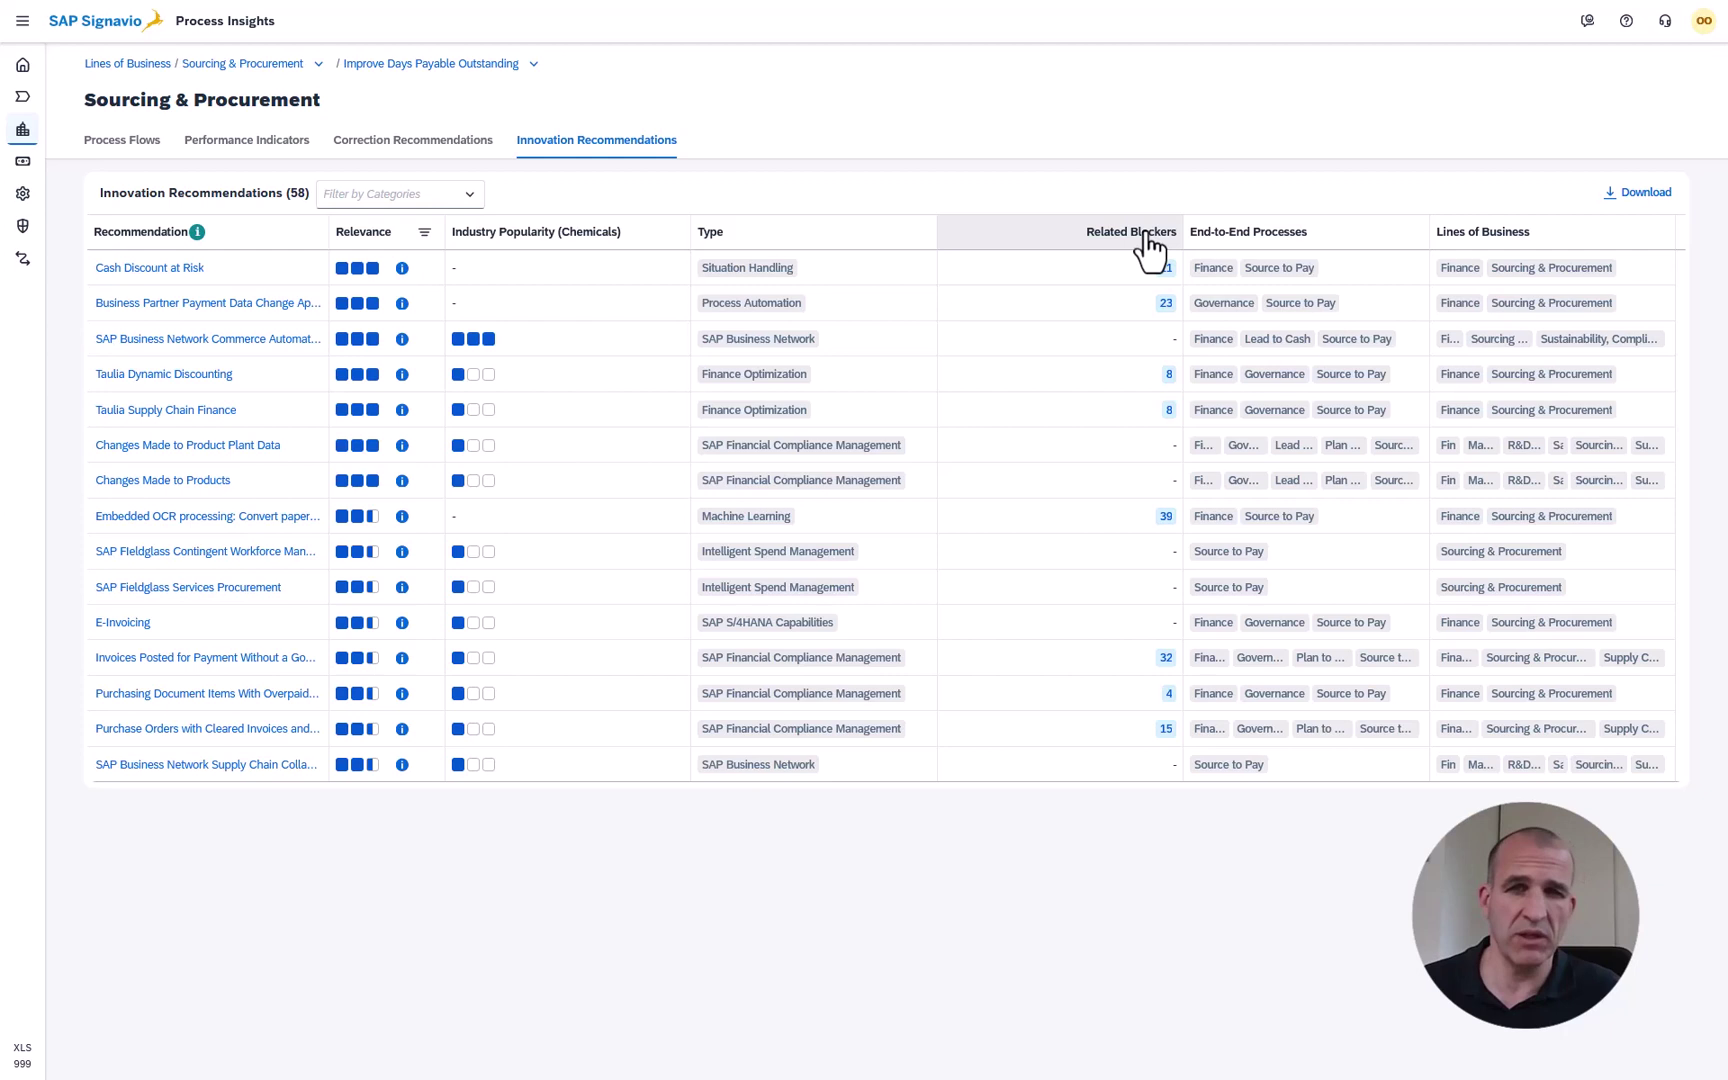
pyautogui.click(1148, 240)
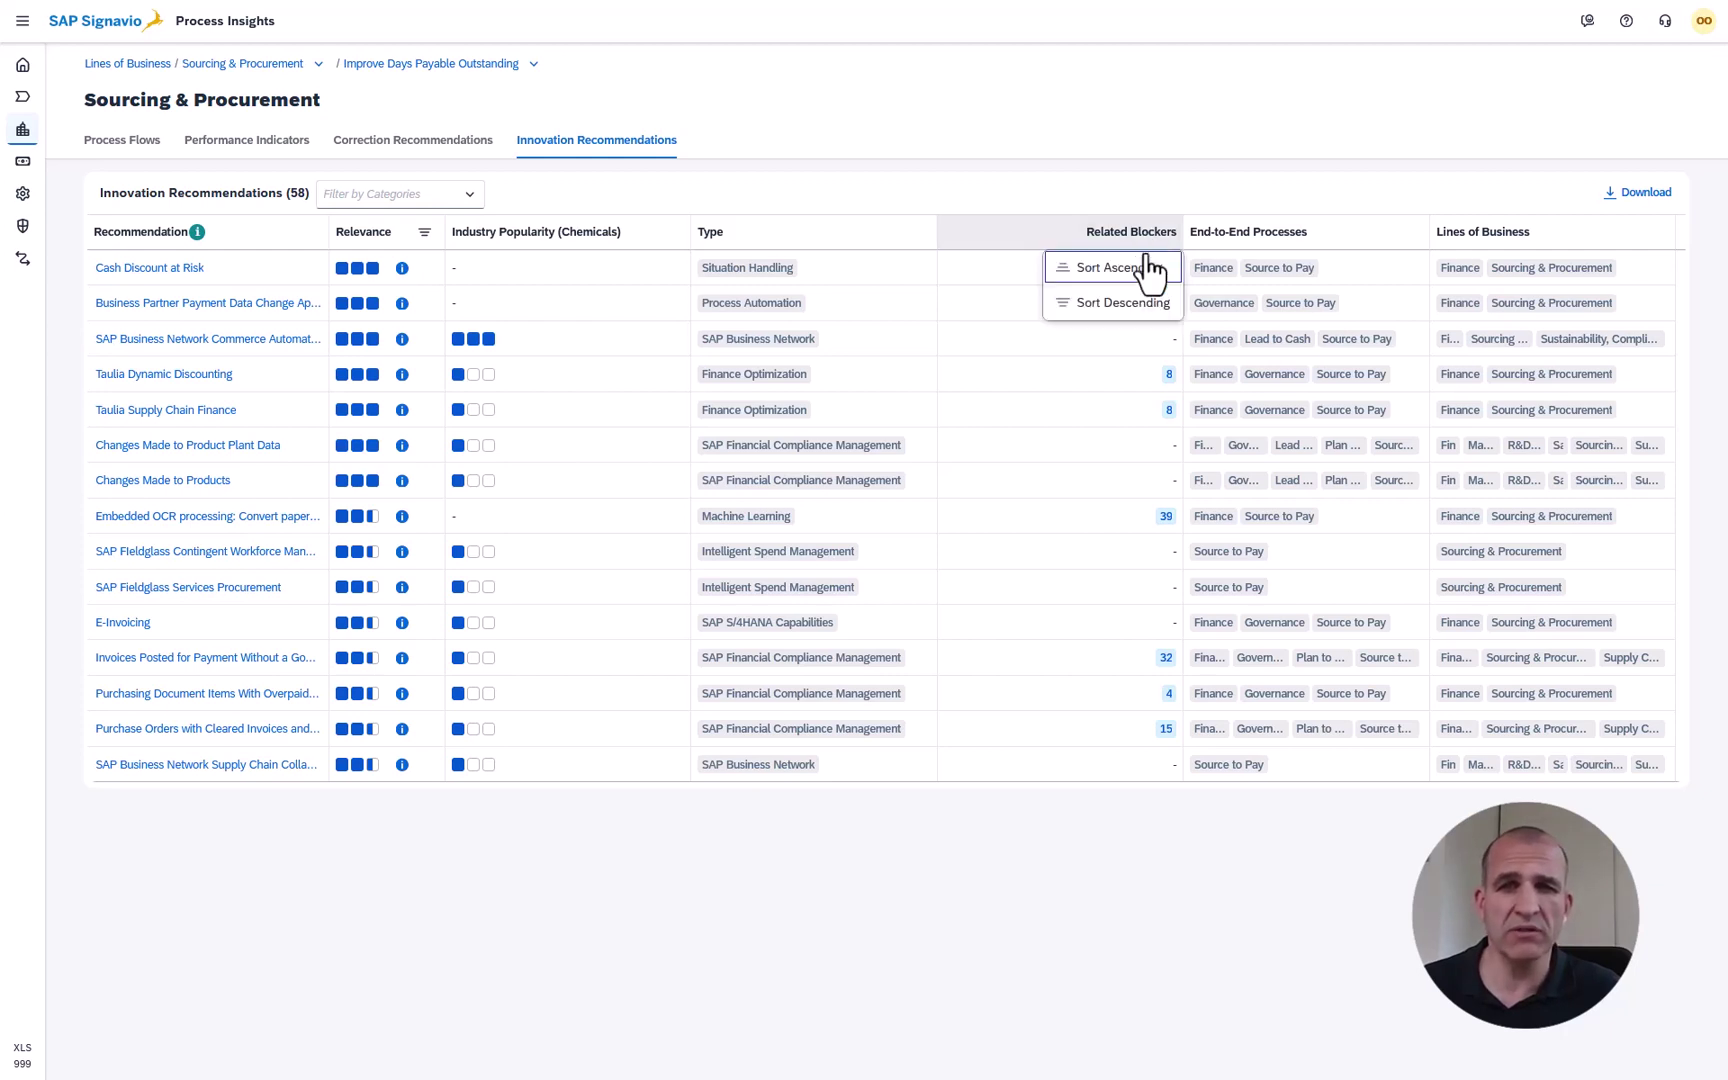
pyautogui.click(1131, 312)
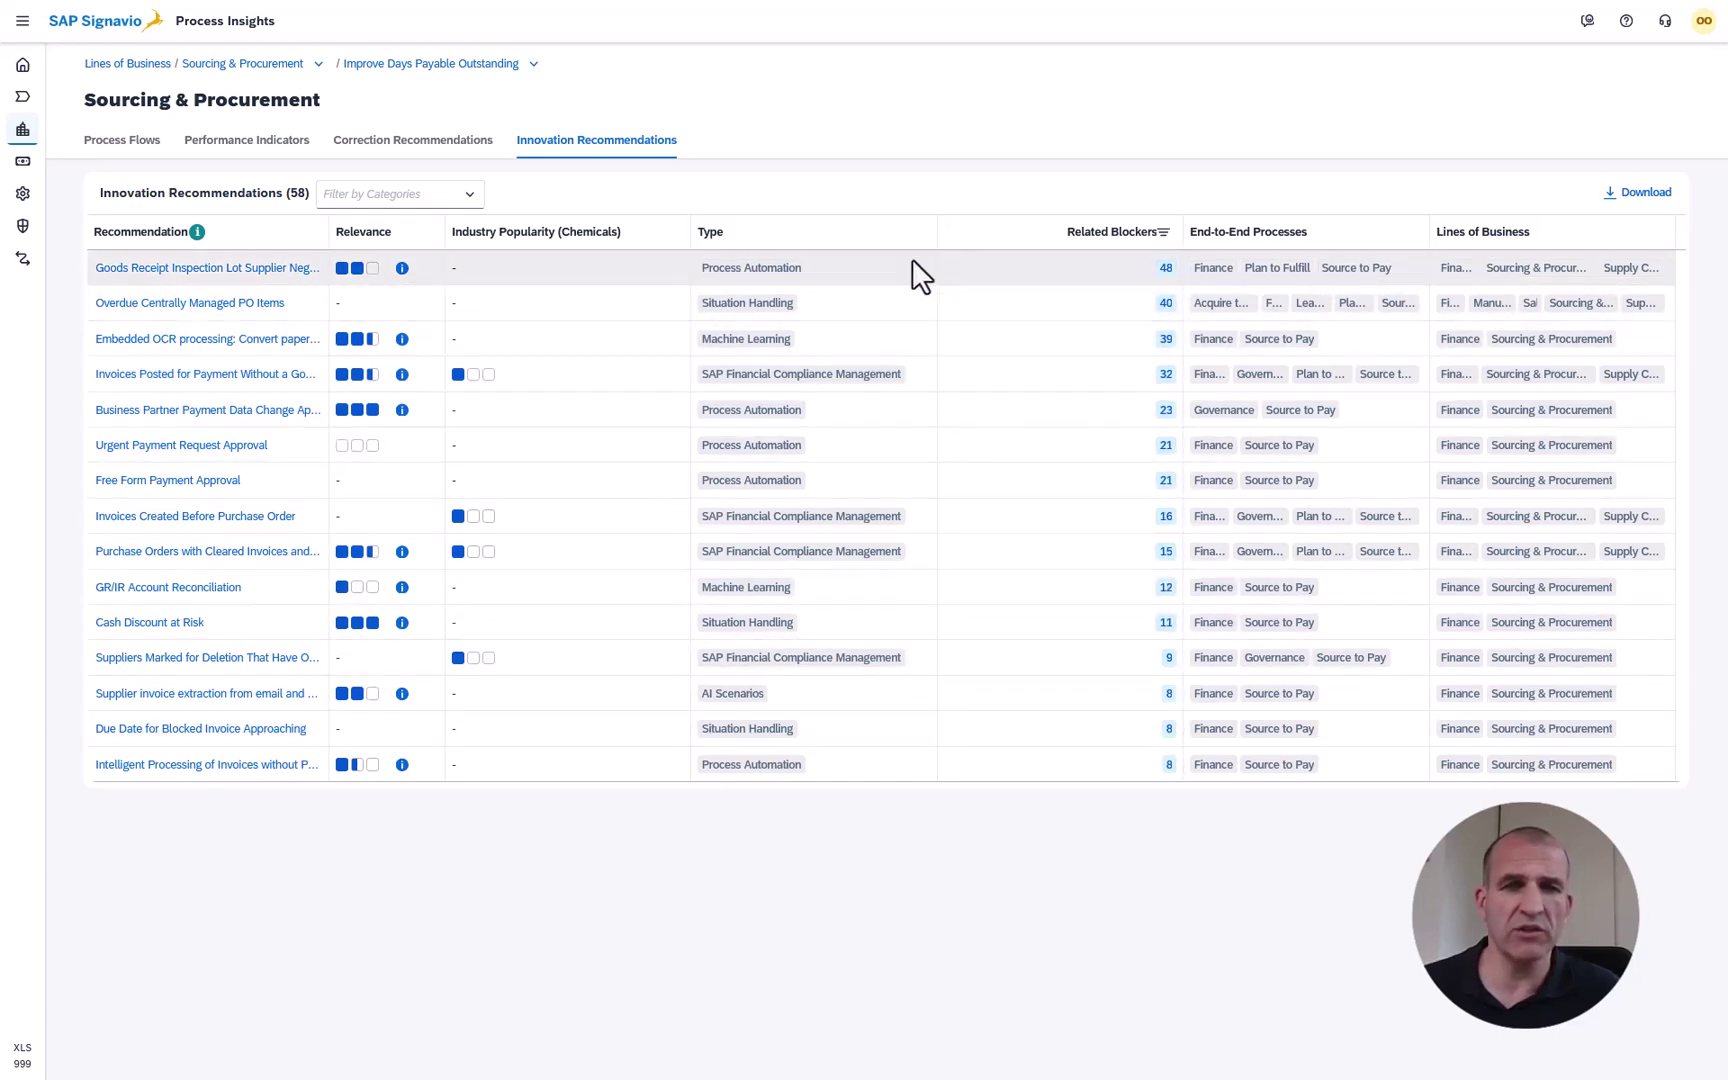
# Filter recommendation Type to AI Scenarios, Machine Learning and Process Automation, leaving 14 results.
pyautogui.click(811, 240)
pyautogui.click(845, 339)
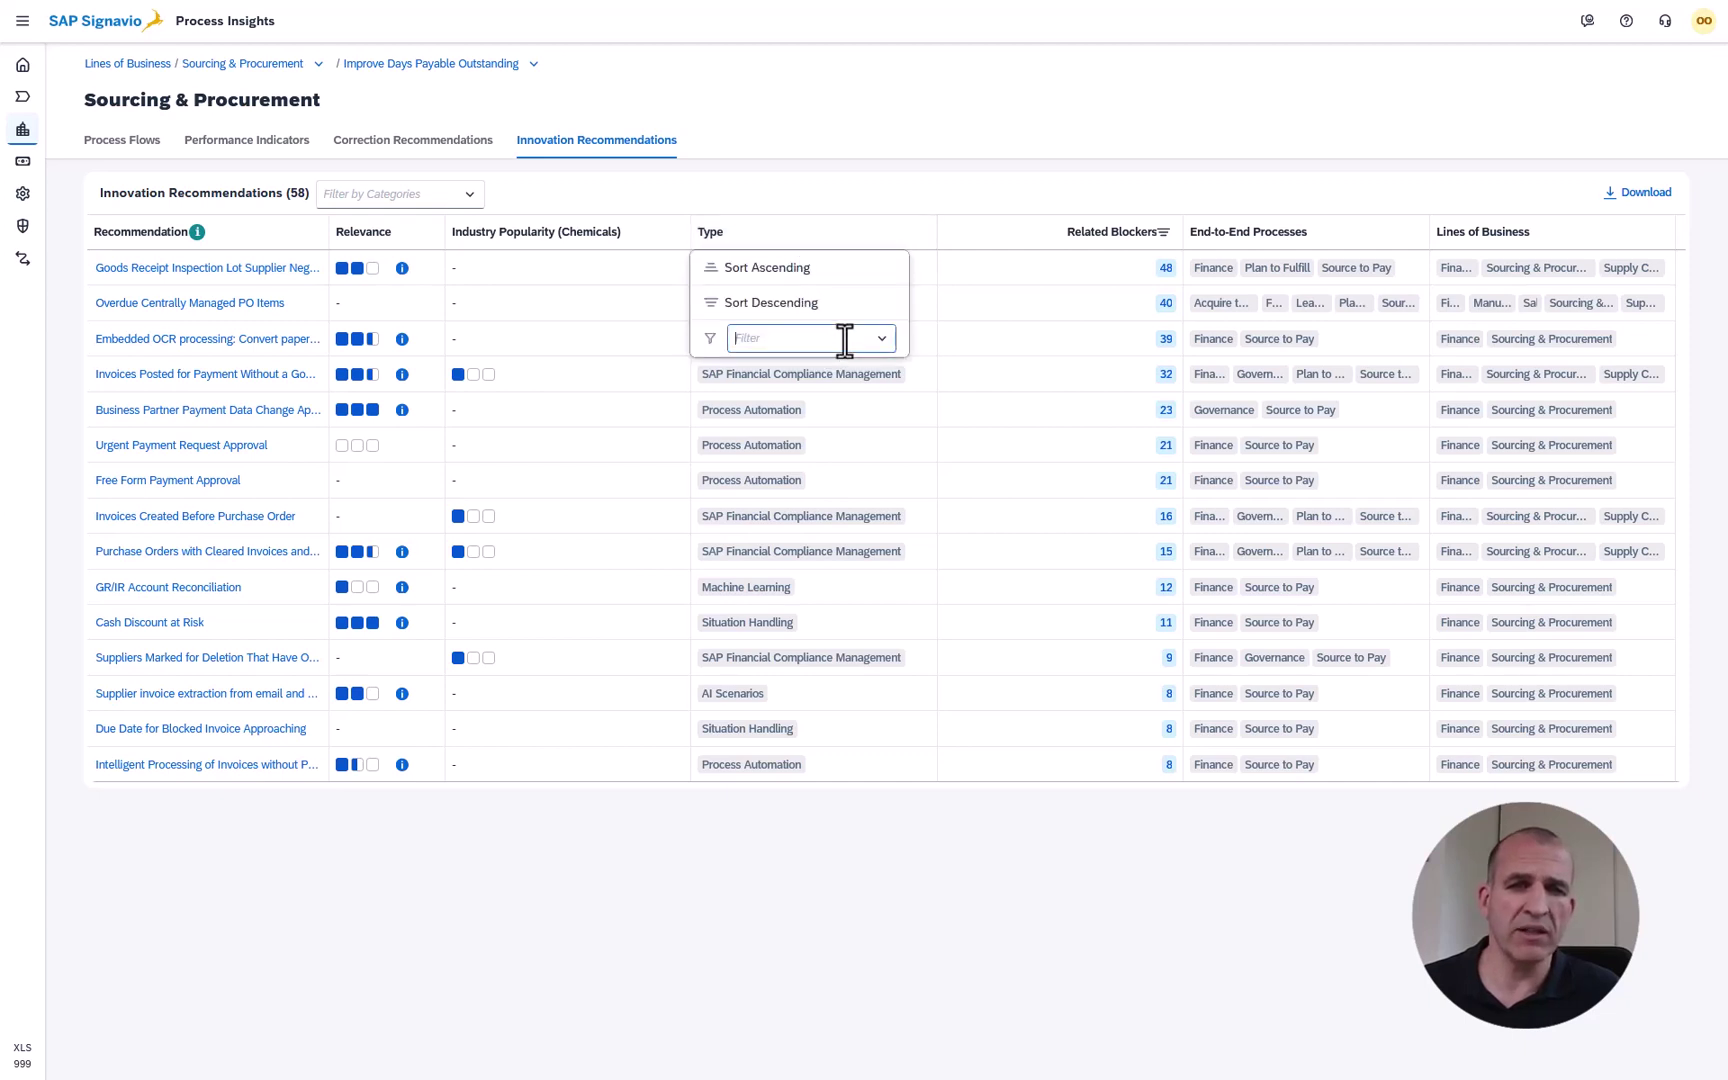
pyautogui.click(880, 340)
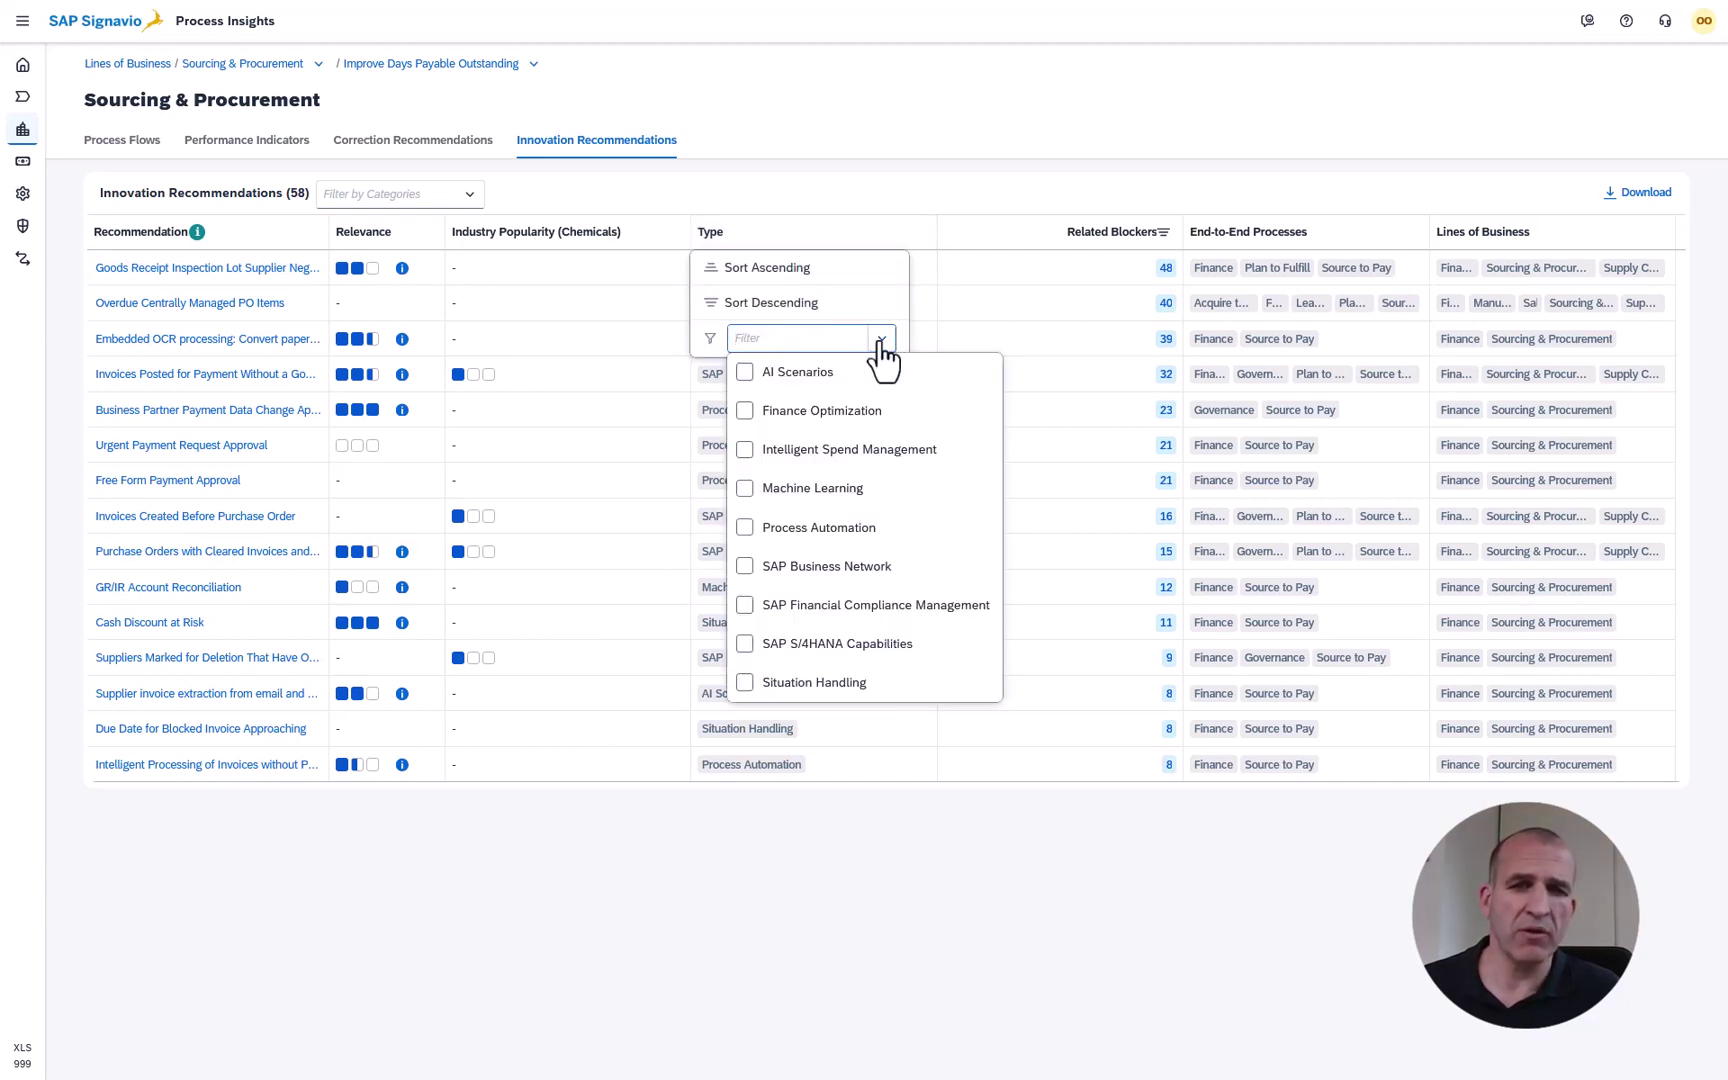
pyautogui.click(745, 374)
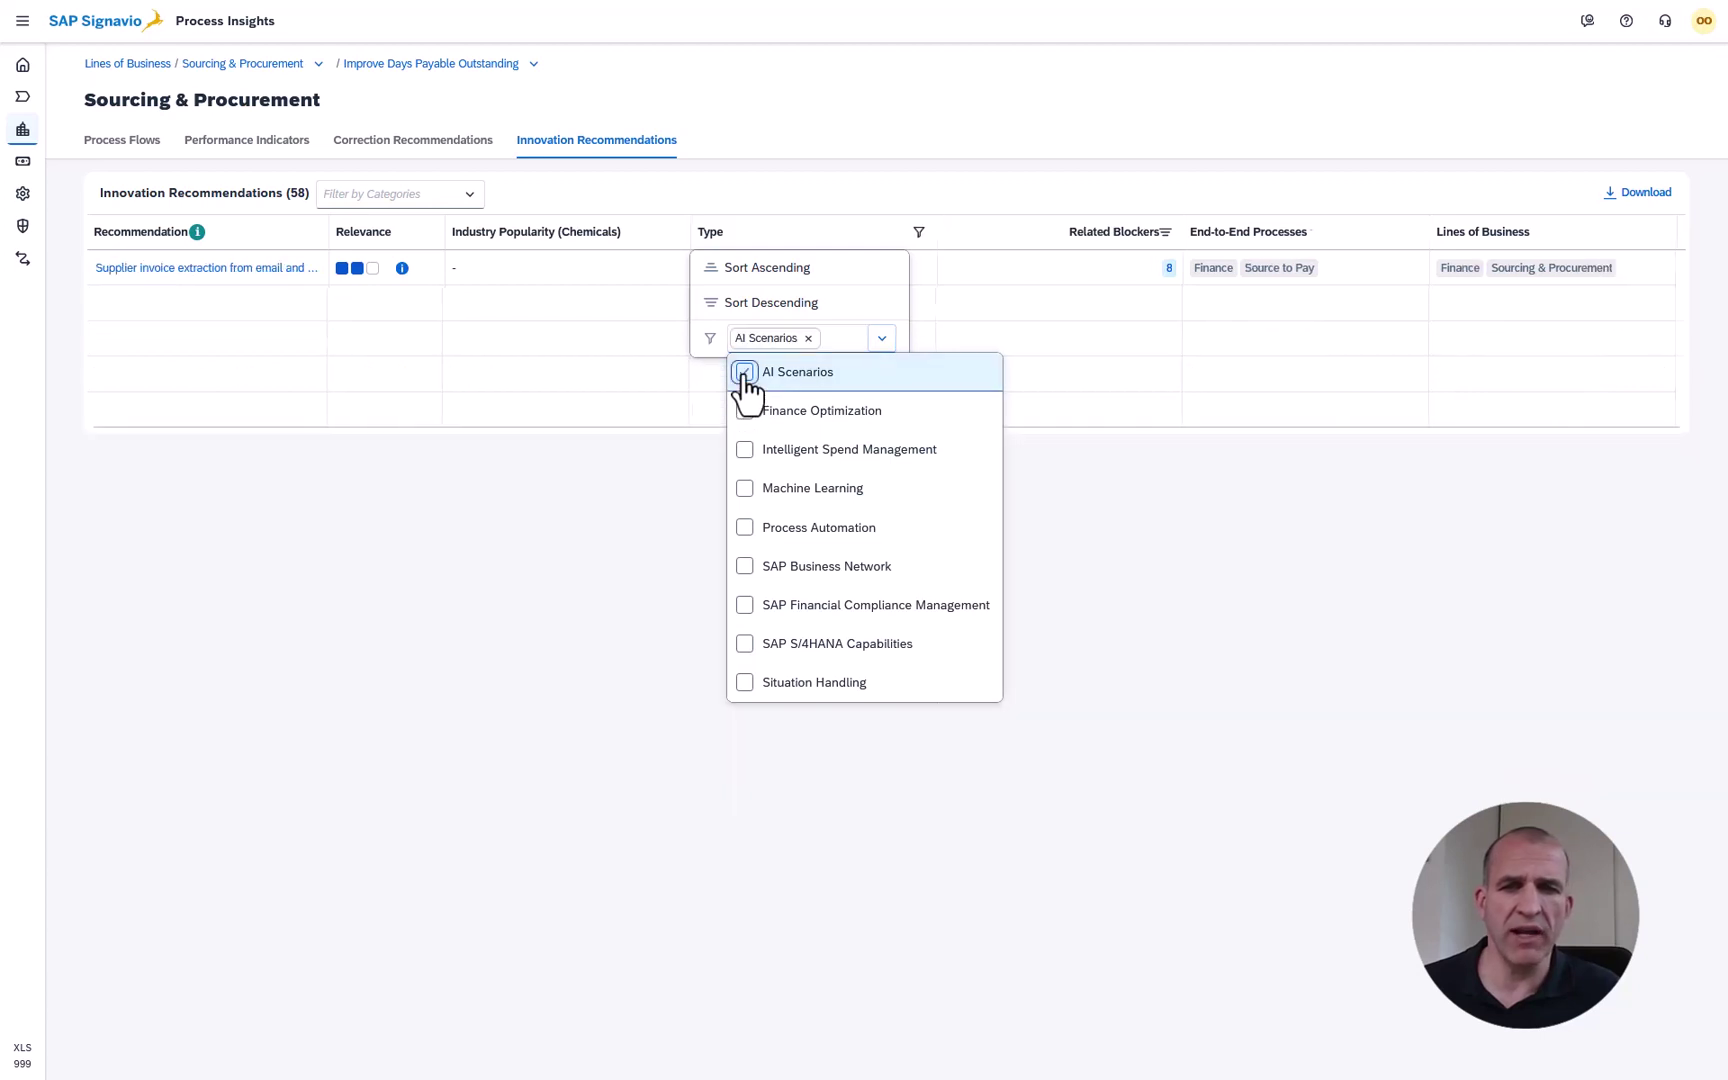
pyautogui.click(746, 488)
pyautogui.click(746, 529)
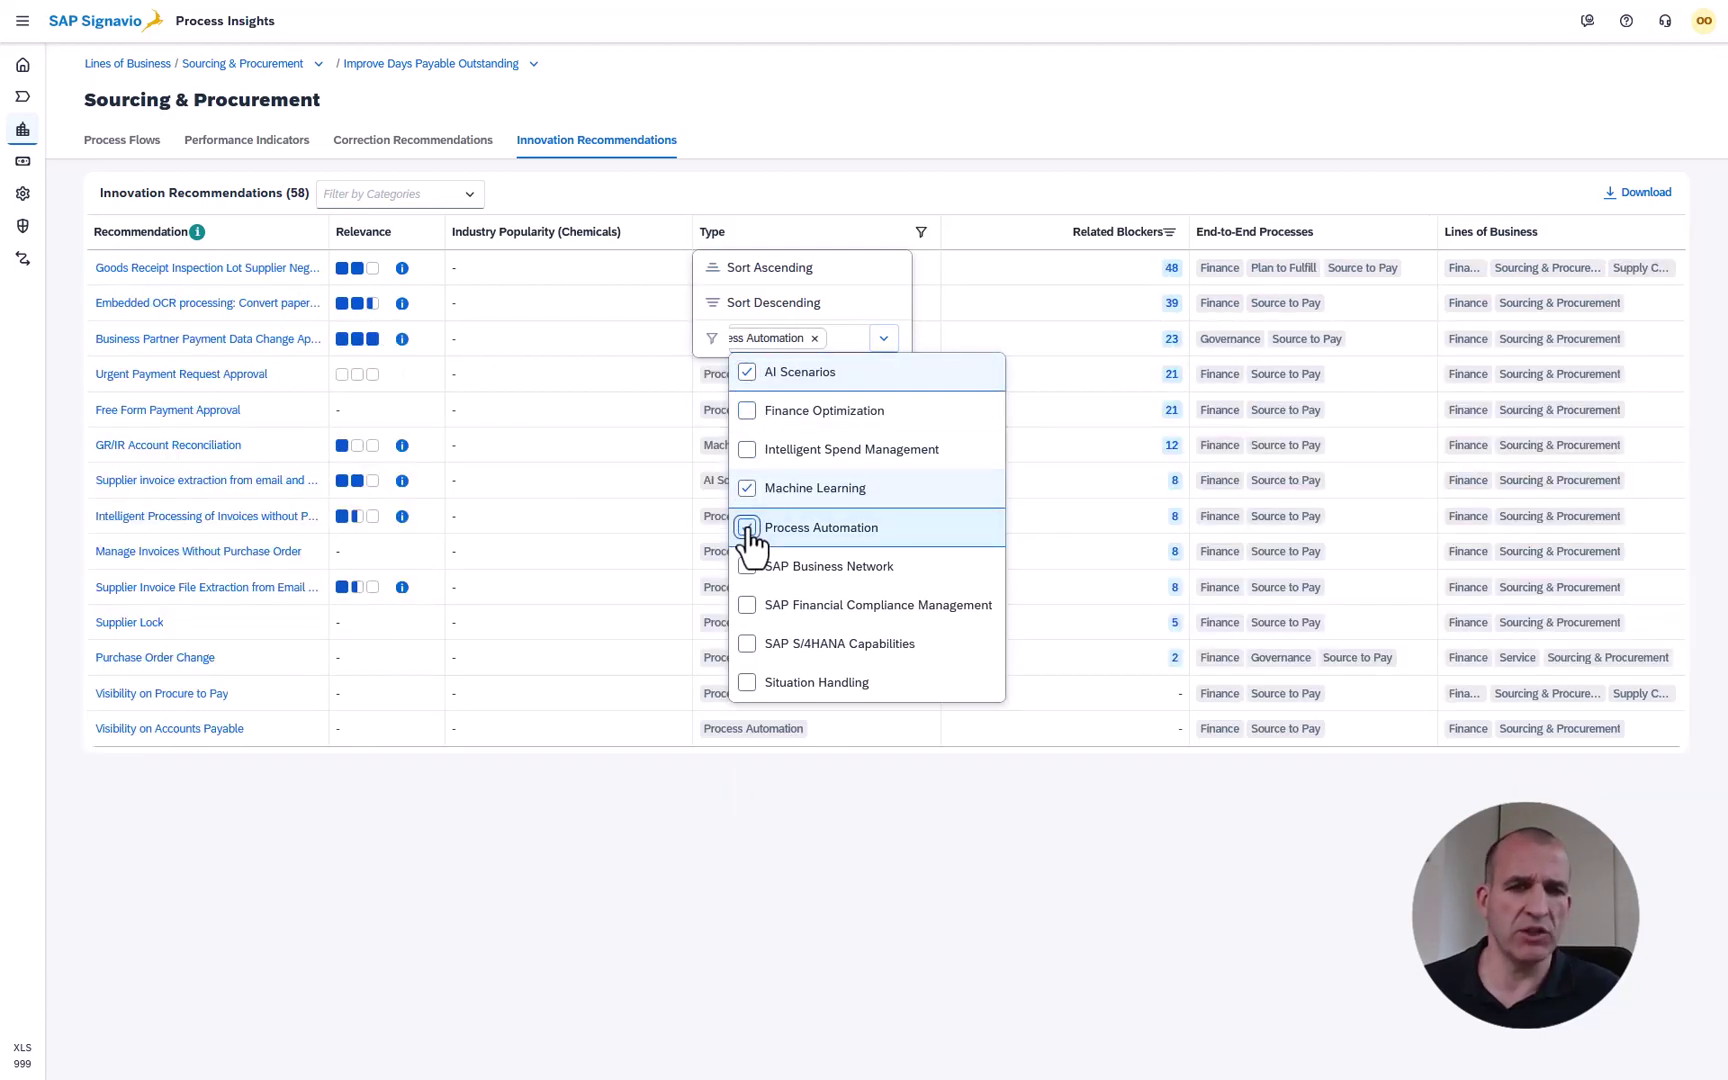
pyautogui.click(921, 148)
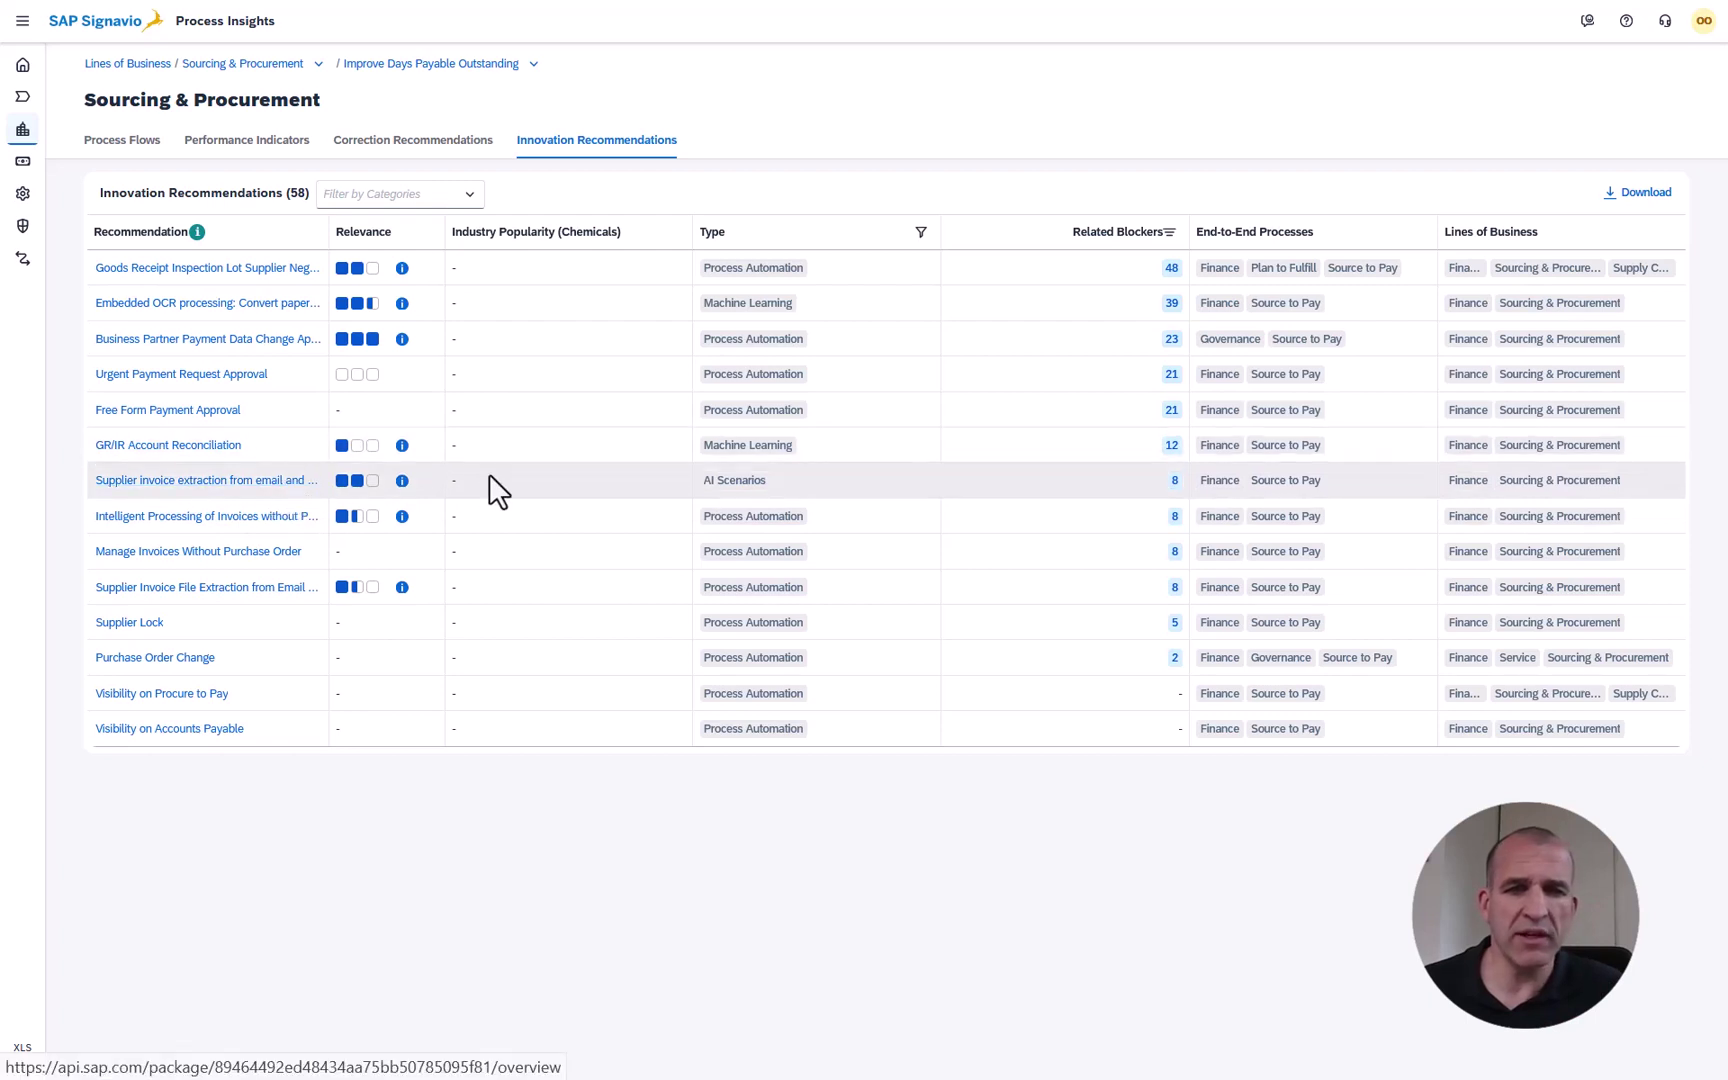
pyautogui.click(1175, 482)
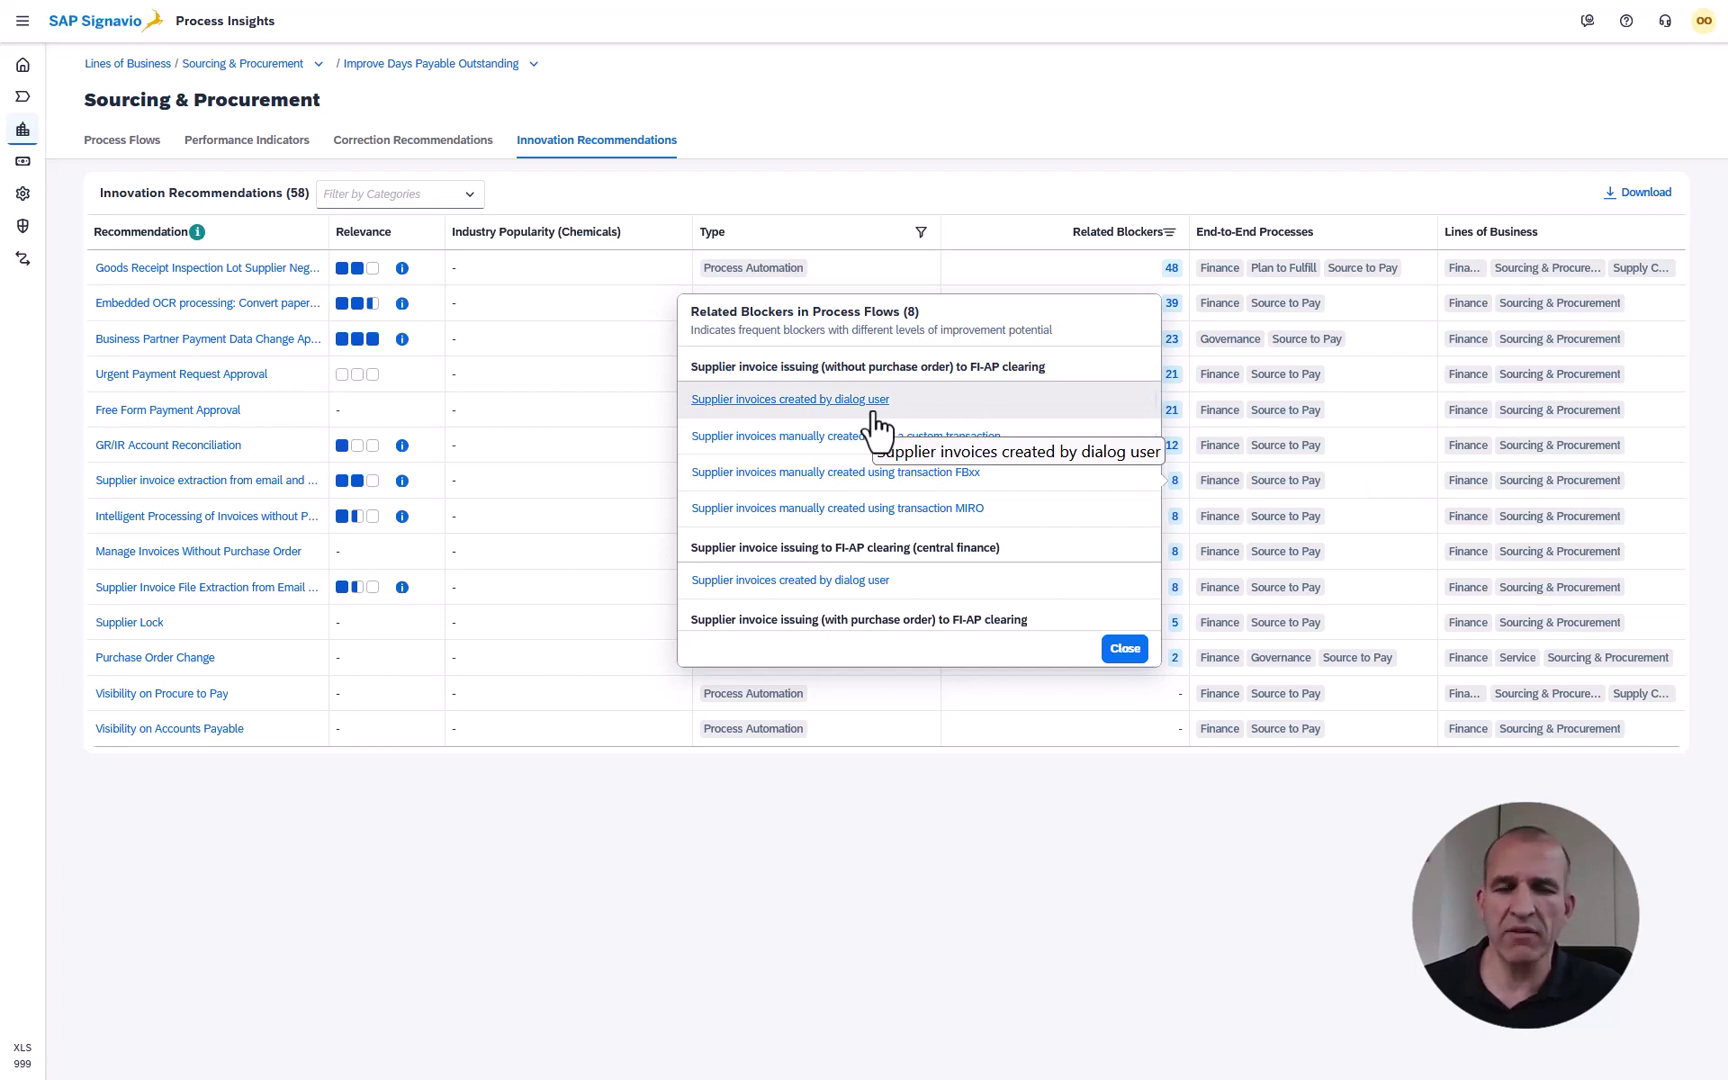
pyautogui.scroll(-3, 876, 424)
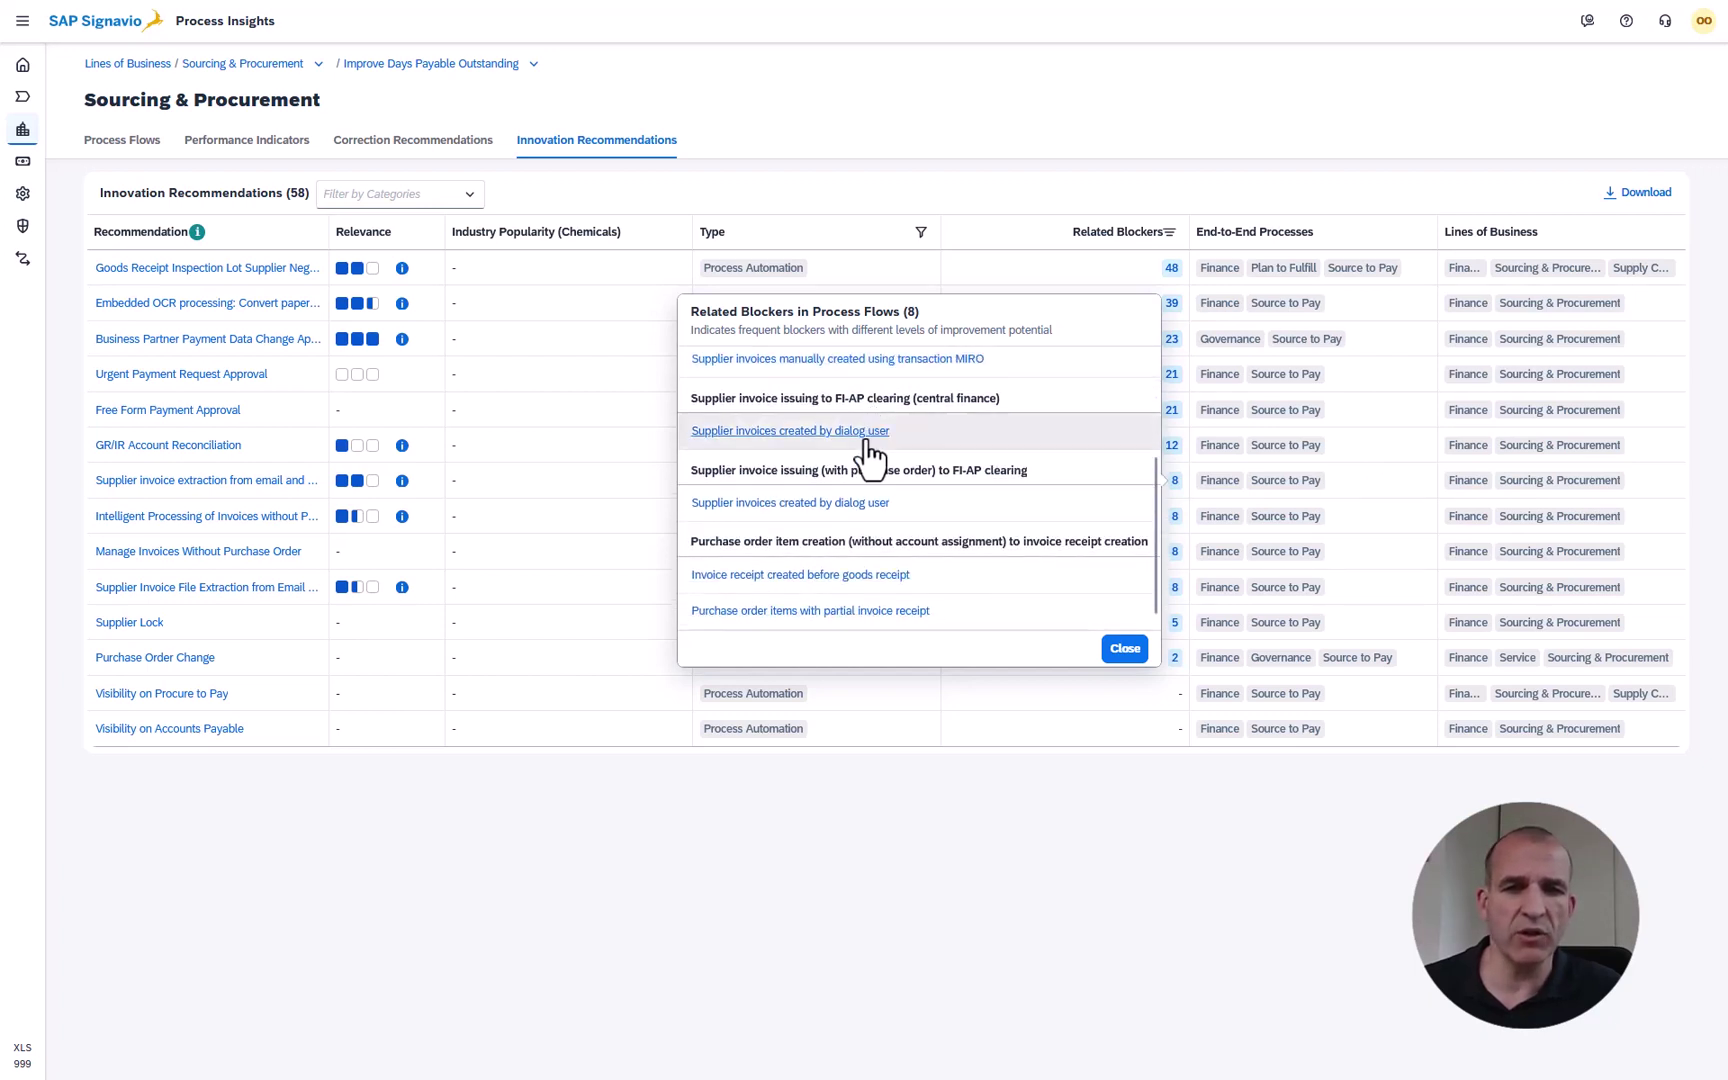
pyautogui.scroll(3, 900, 570)
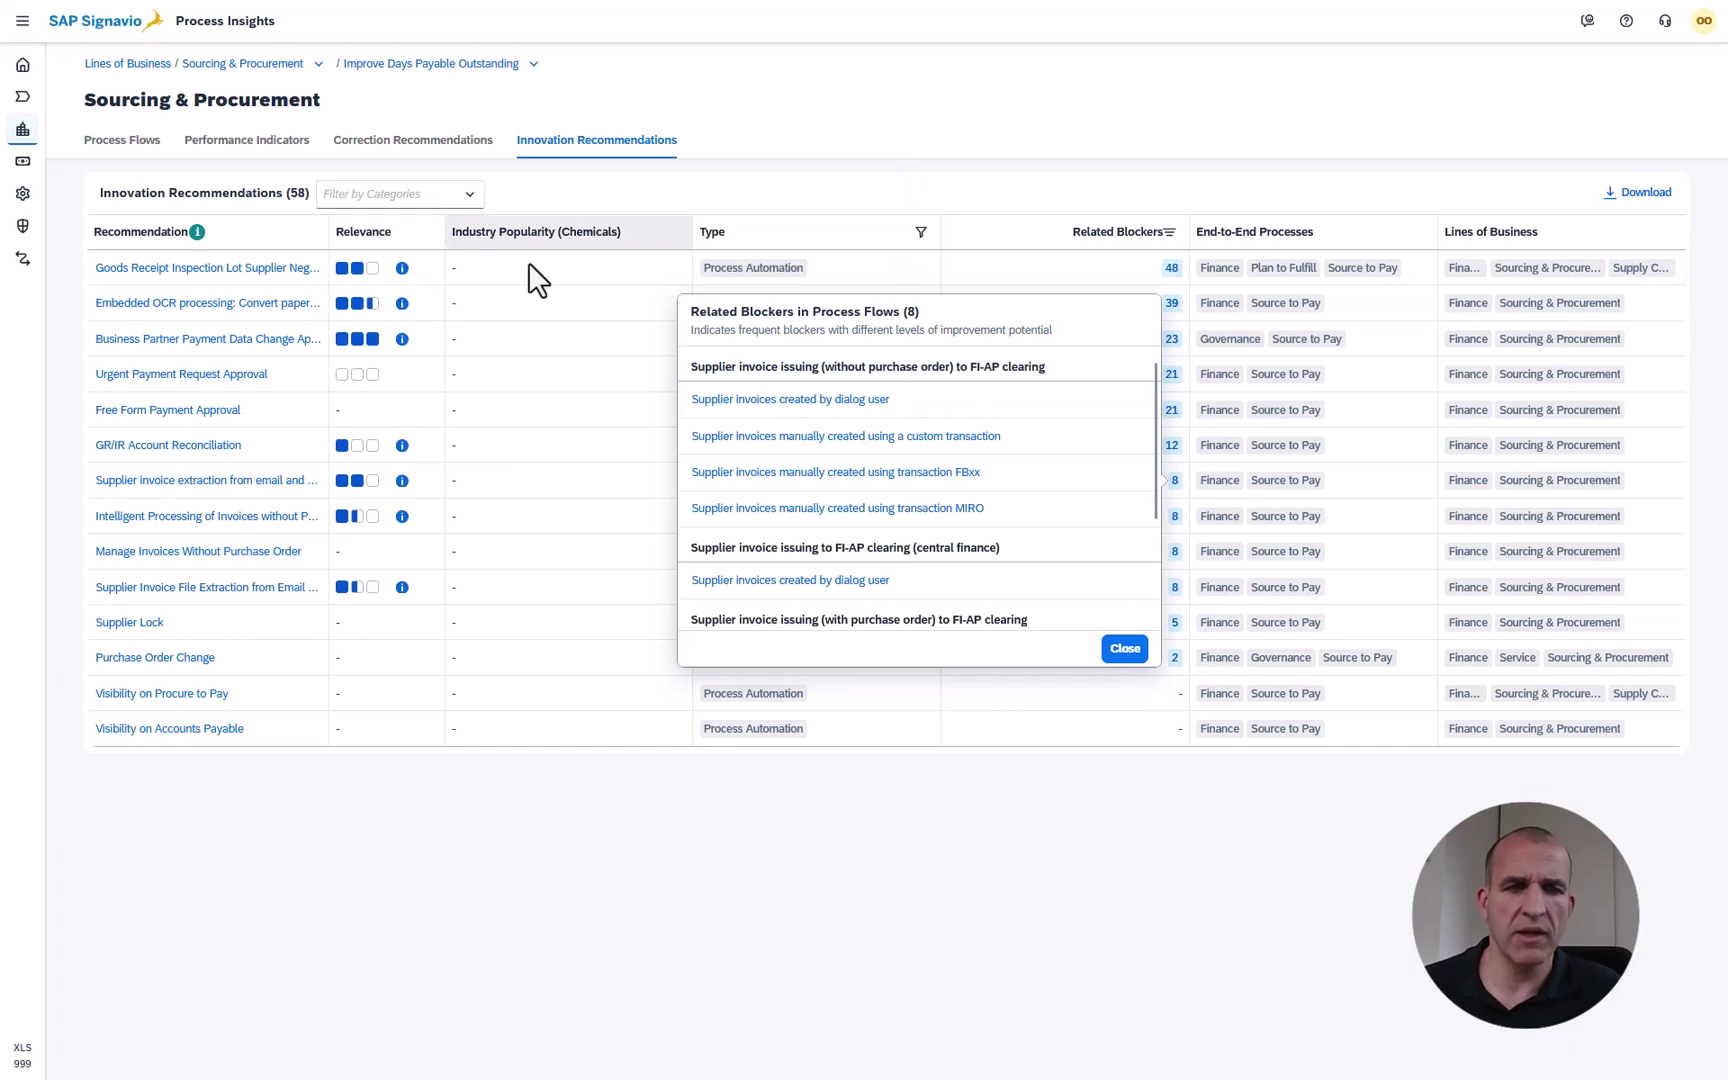
pyautogui.click(192, 485)
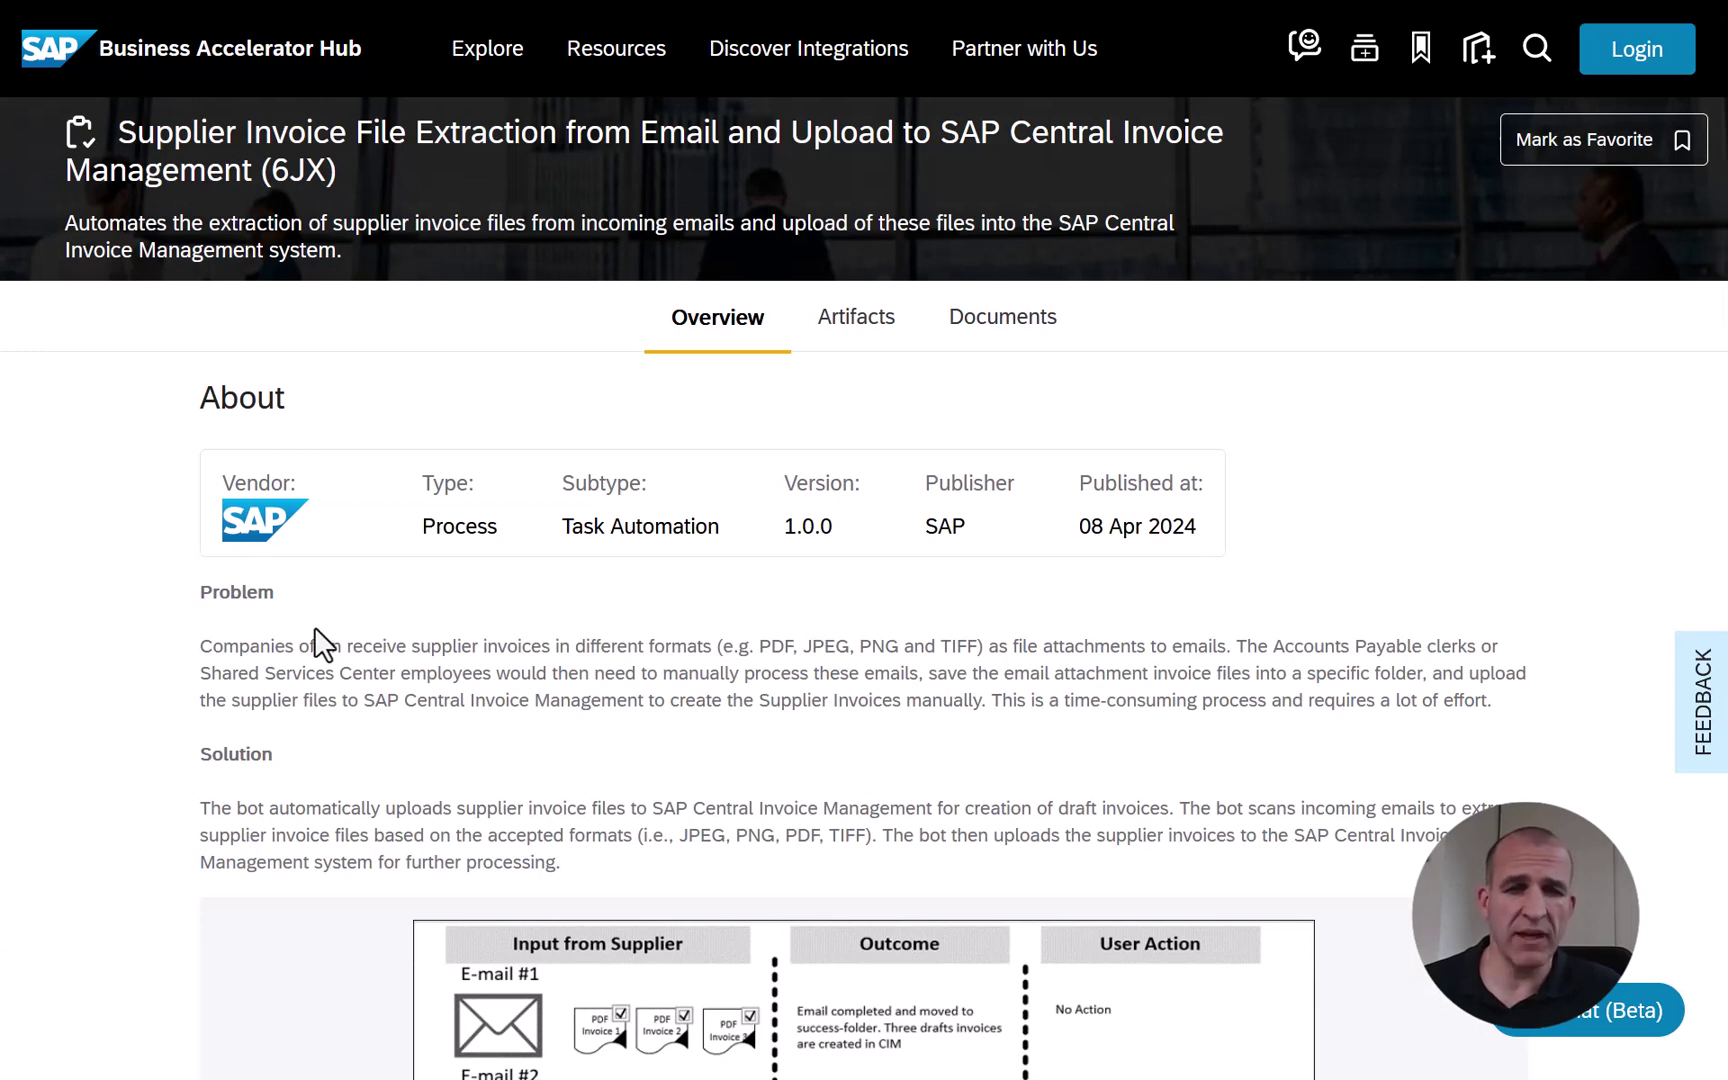
# Read through the Supplier Invoice File Extraction package overview, then return to the Signavio tab.
pyautogui.scroll(-3, 315, 628)
pyautogui.scroll(-2, 322, 644)
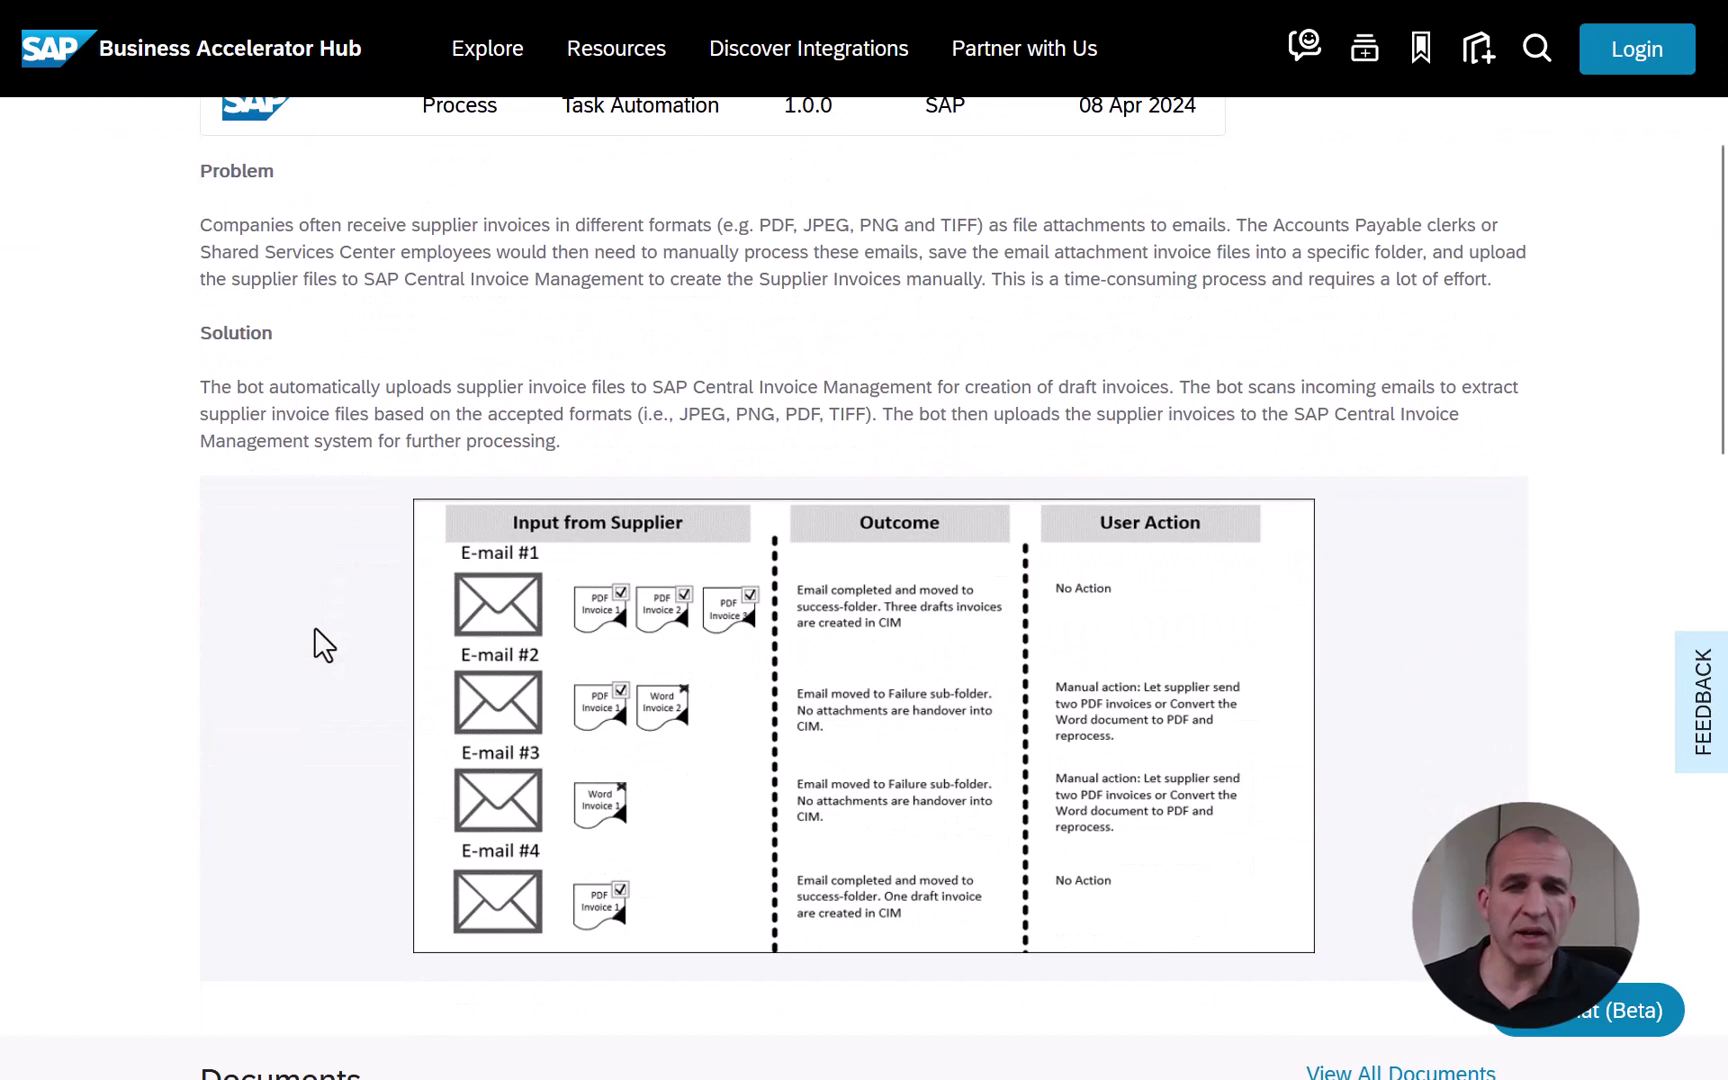
pyautogui.scroll(-3, 323, 645)
pyautogui.scroll(-2, 315, 628)
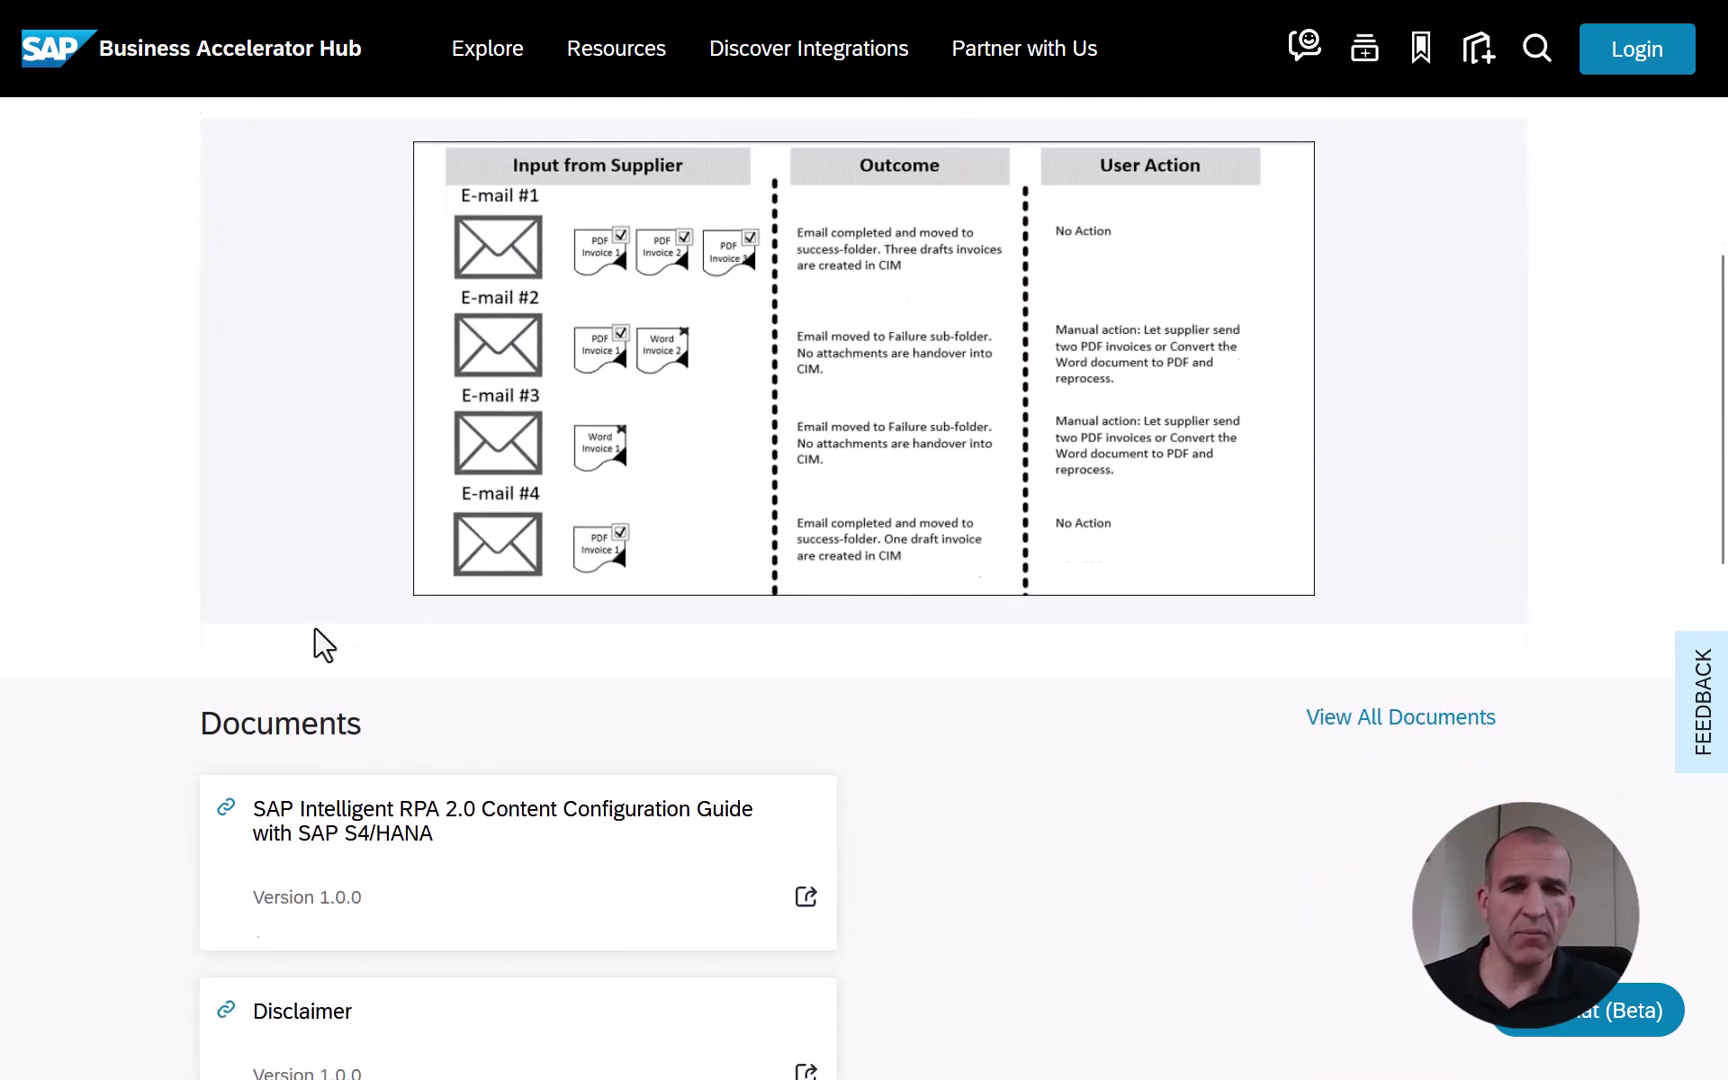
pyautogui.scroll(-6, 315, 628)
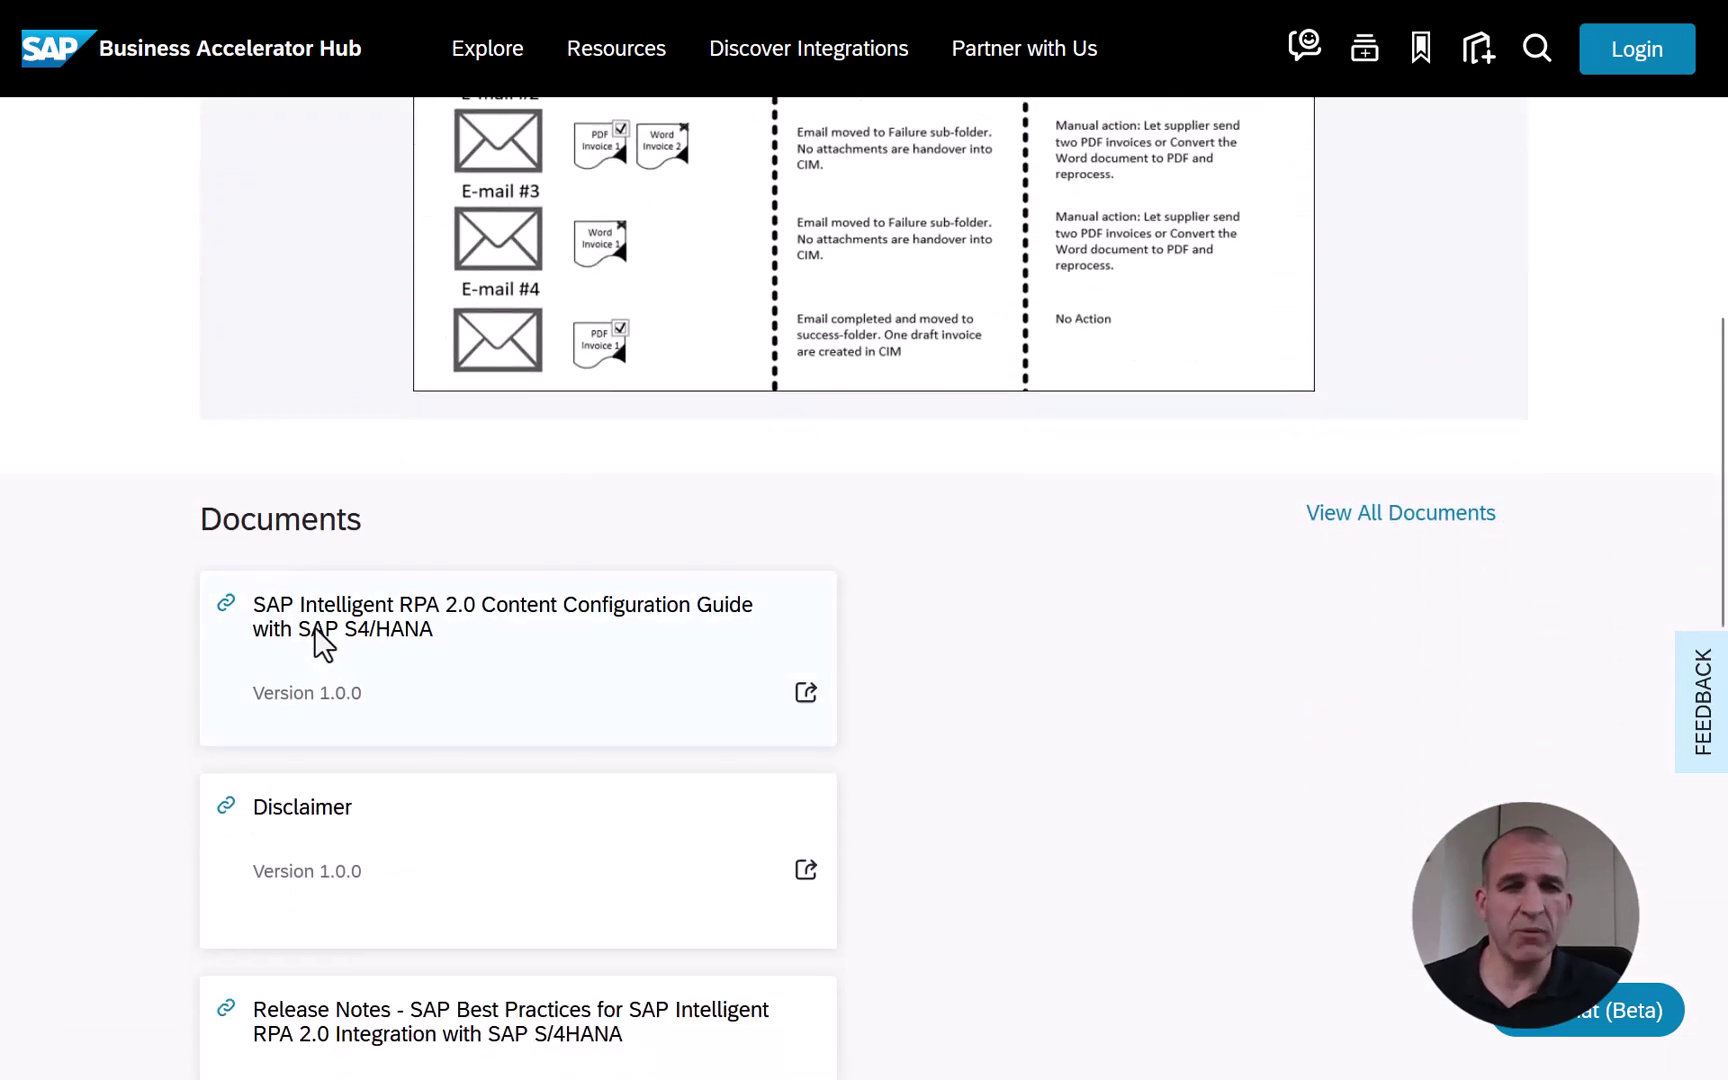
pyautogui.scroll(10, 319, 650)
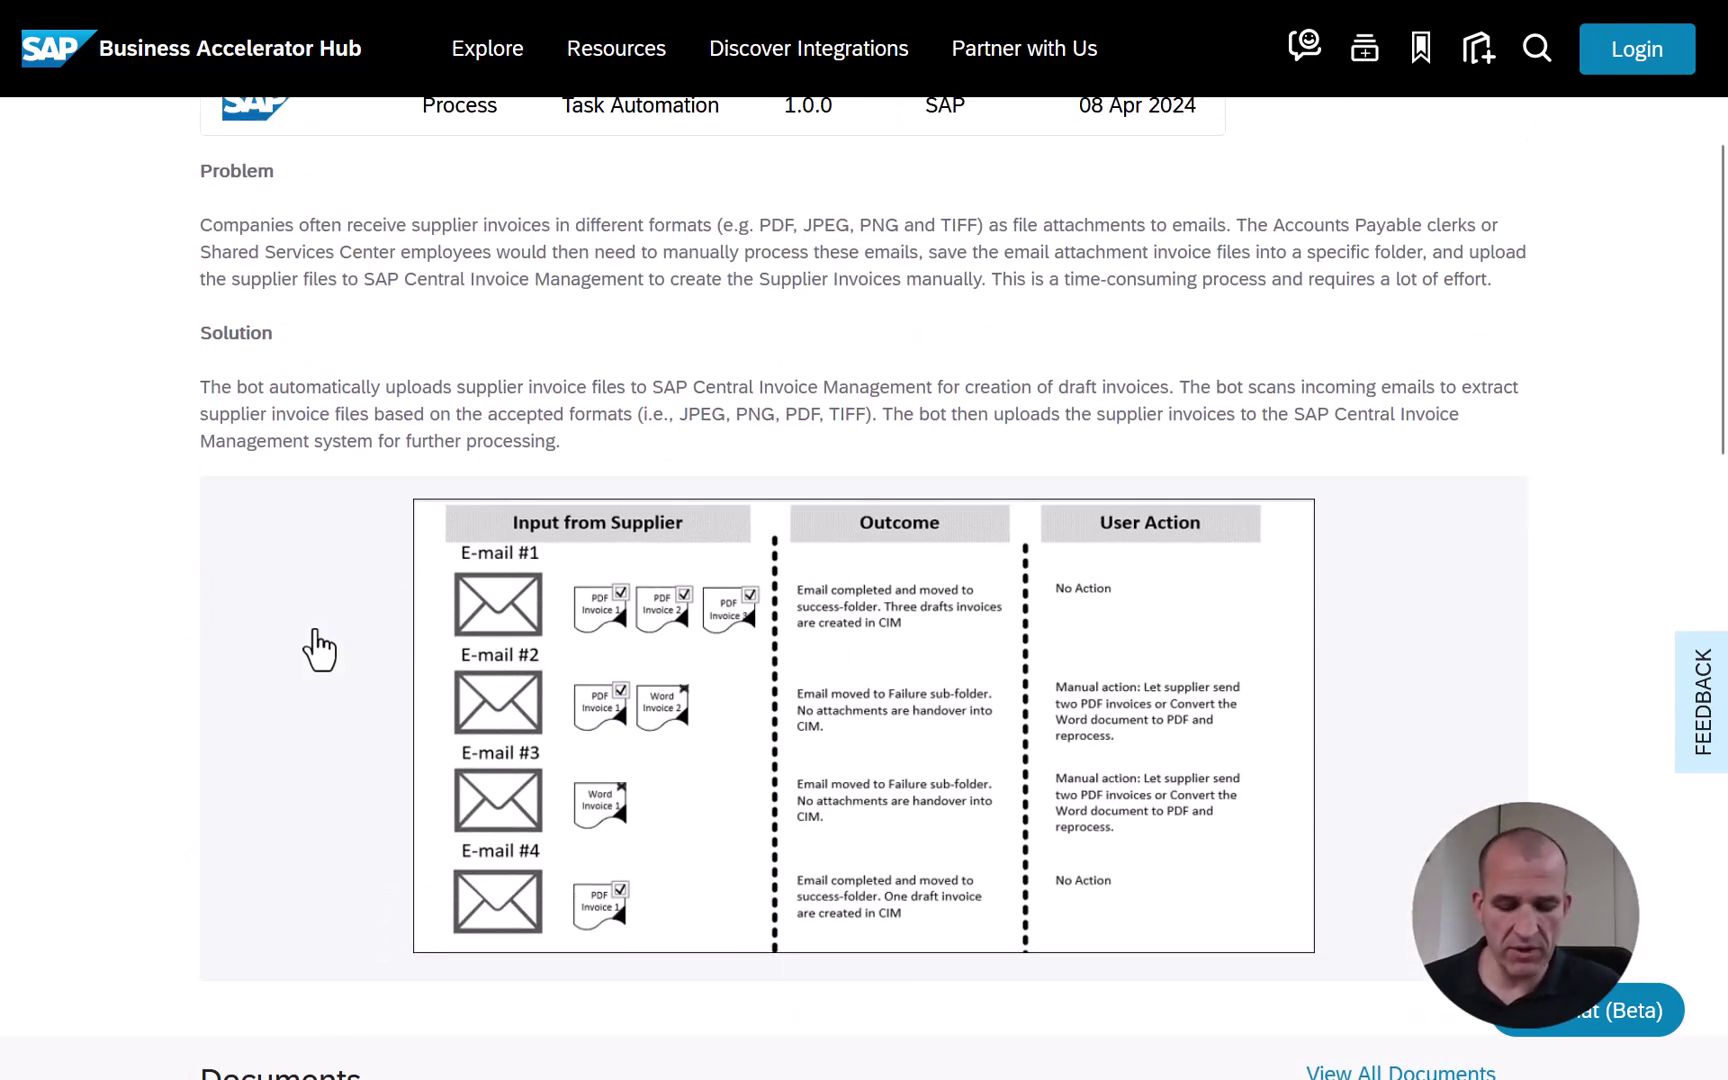
pyautogui.hotkey('ctrl', 'Tab')
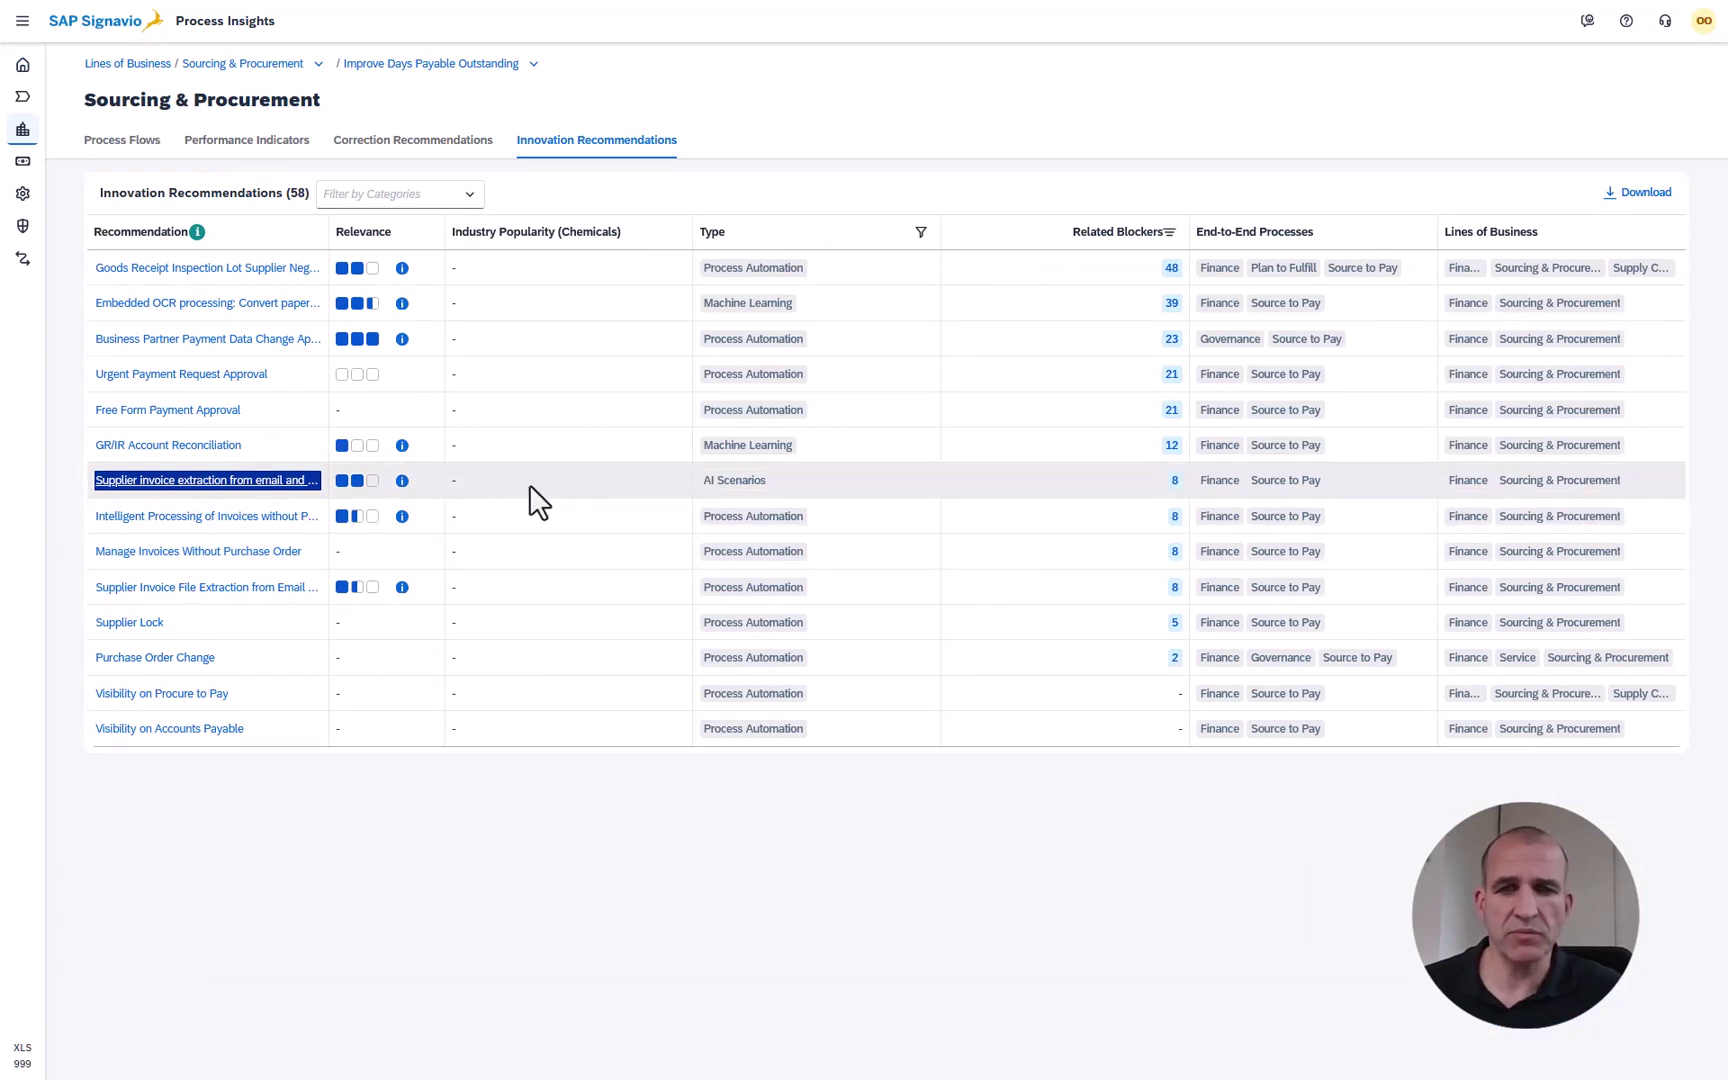
# Open the 'Supplier invoices created by dialog user' blocker and break its benchmarks down by Company Code.
pyautogui.click(1174, 481)
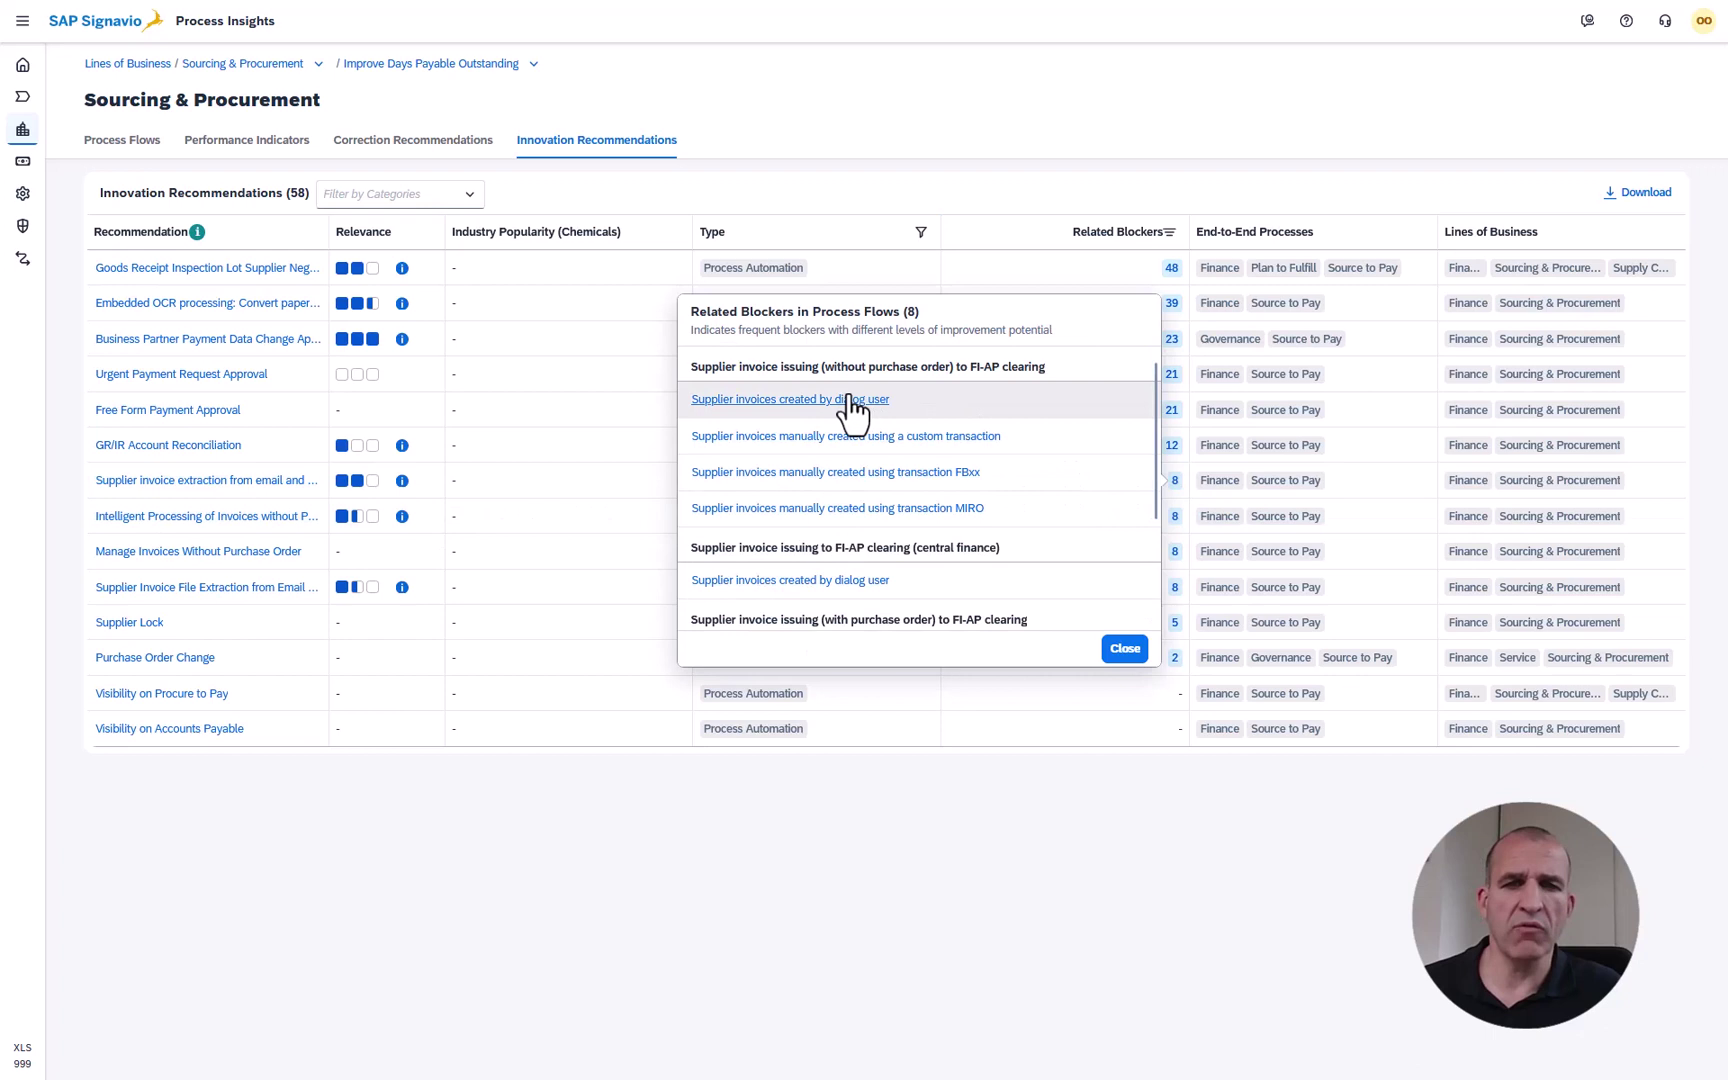
pyautogui.click(841, 403)
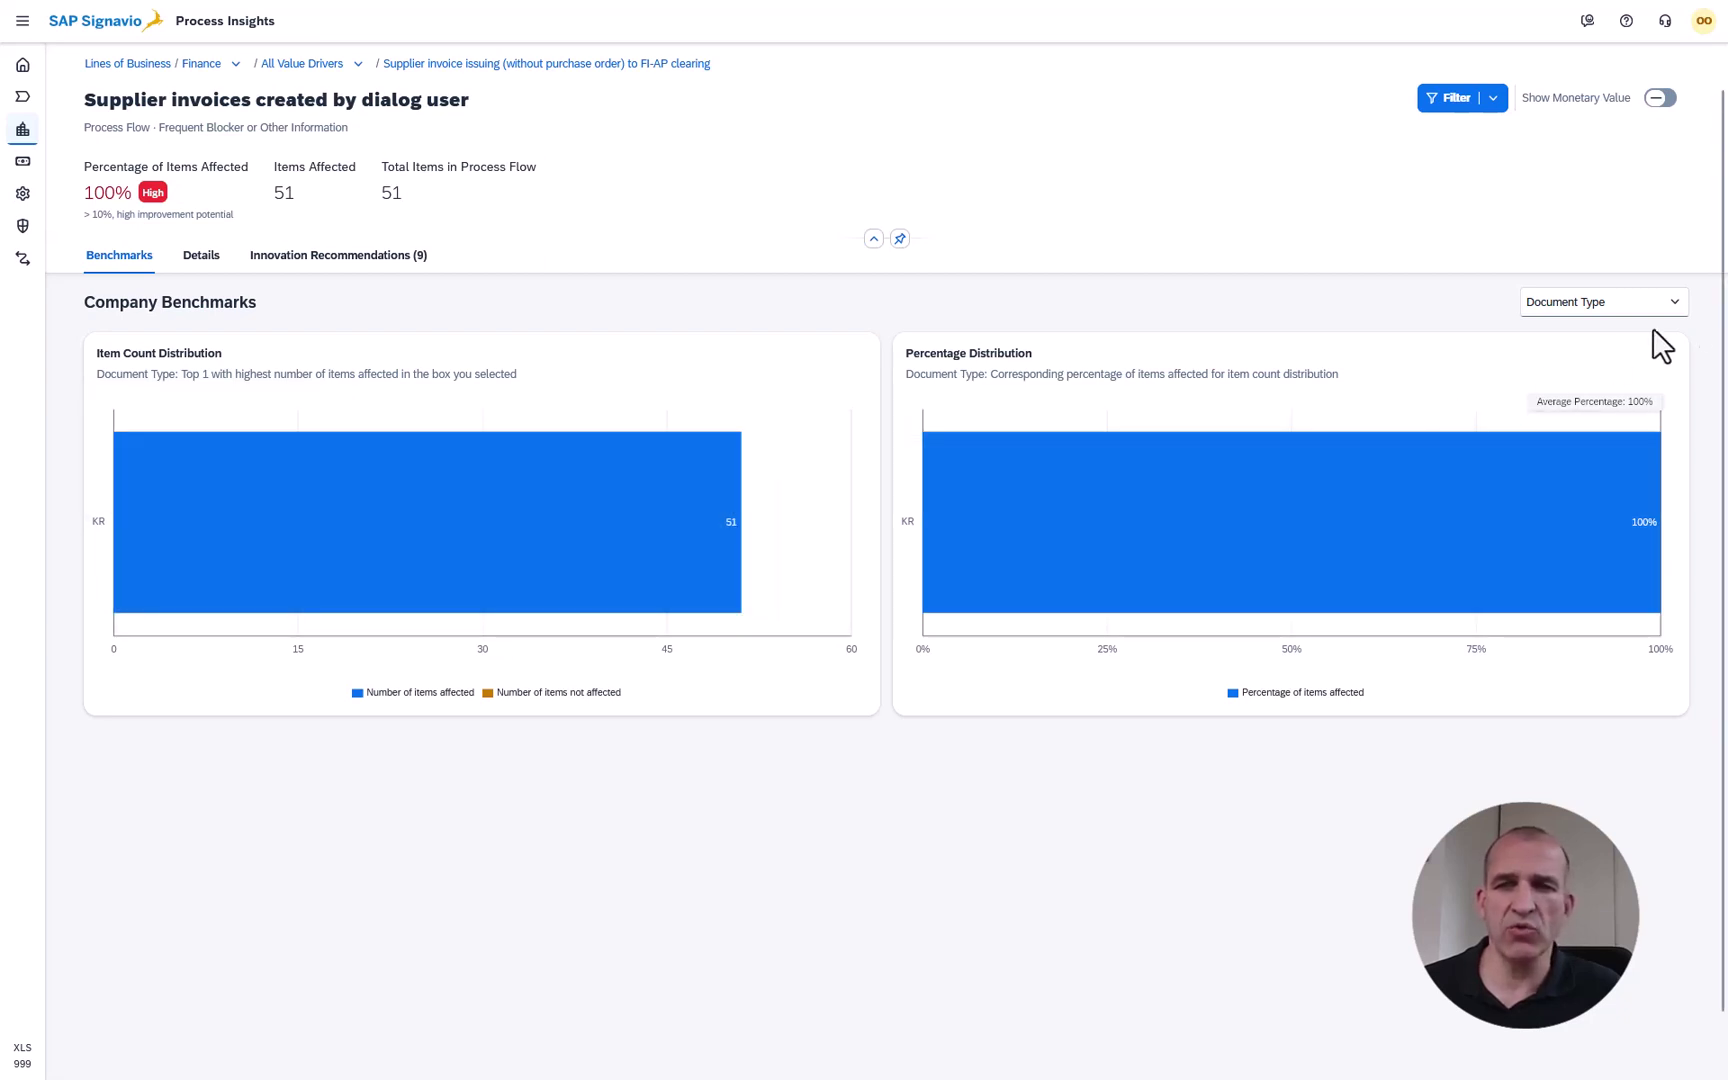
pyautogui.click(1675, 303)
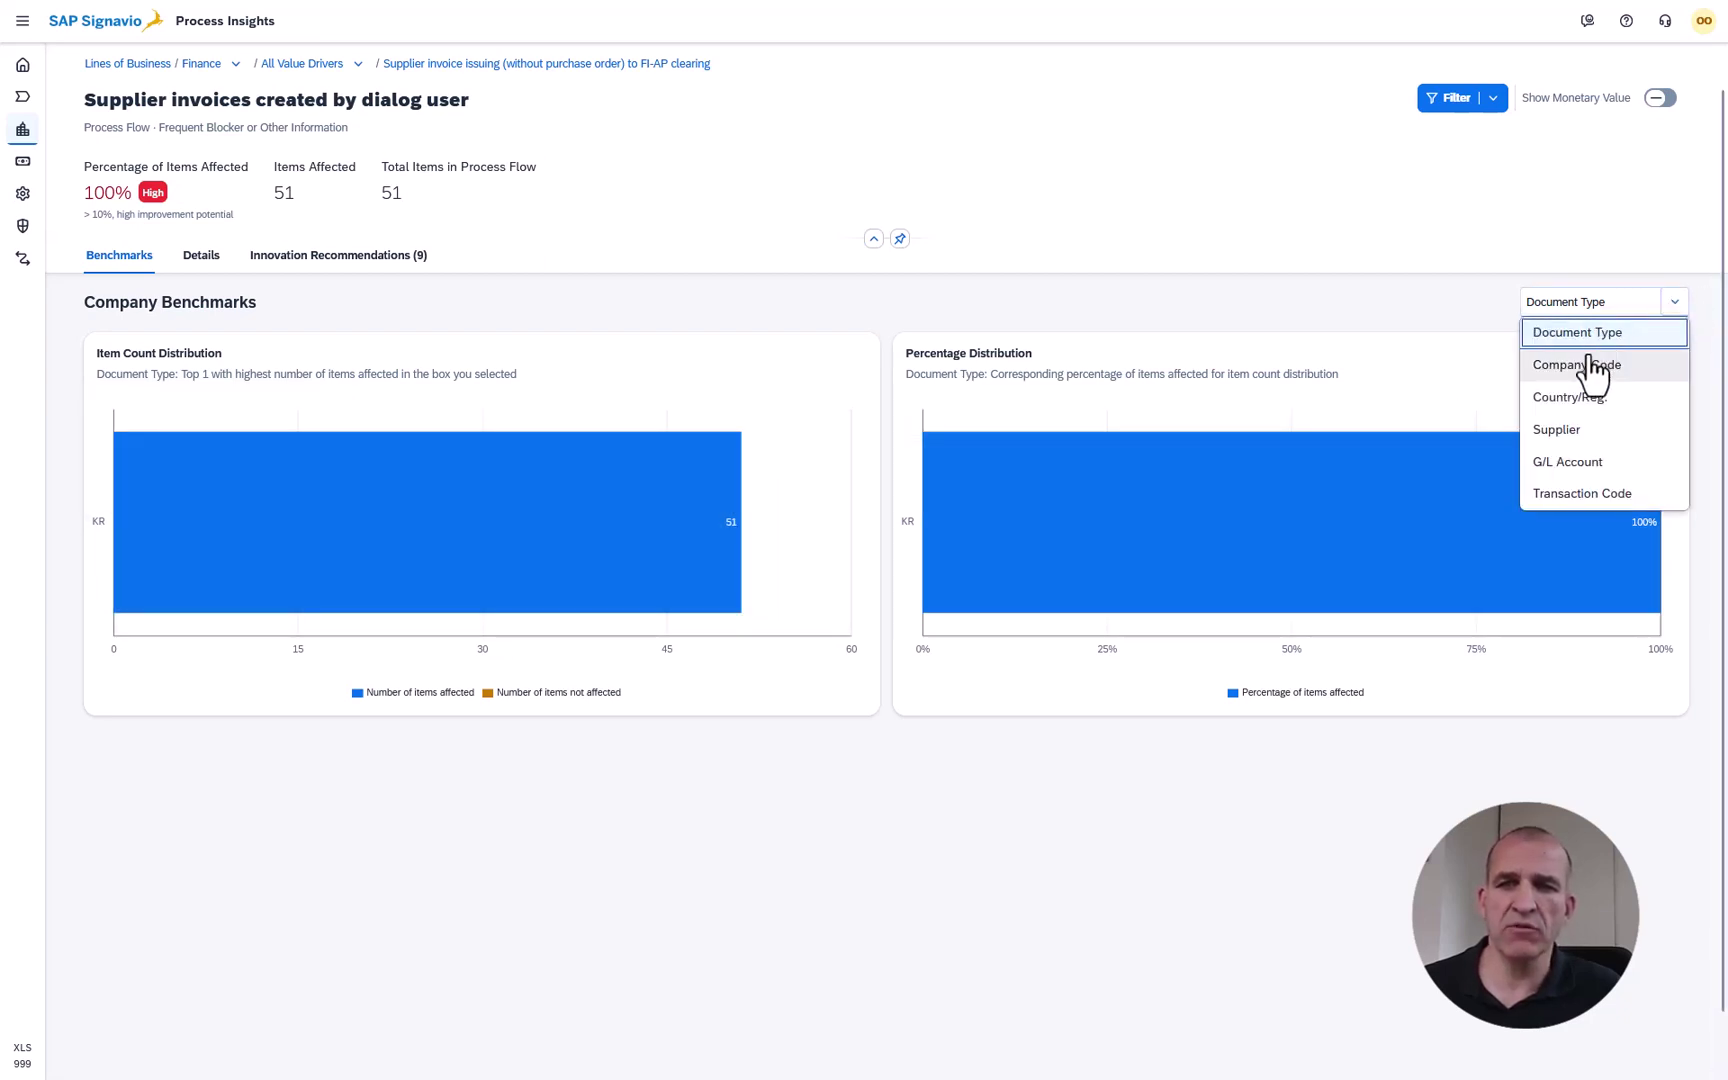
pyautogui.click(1589, 366)
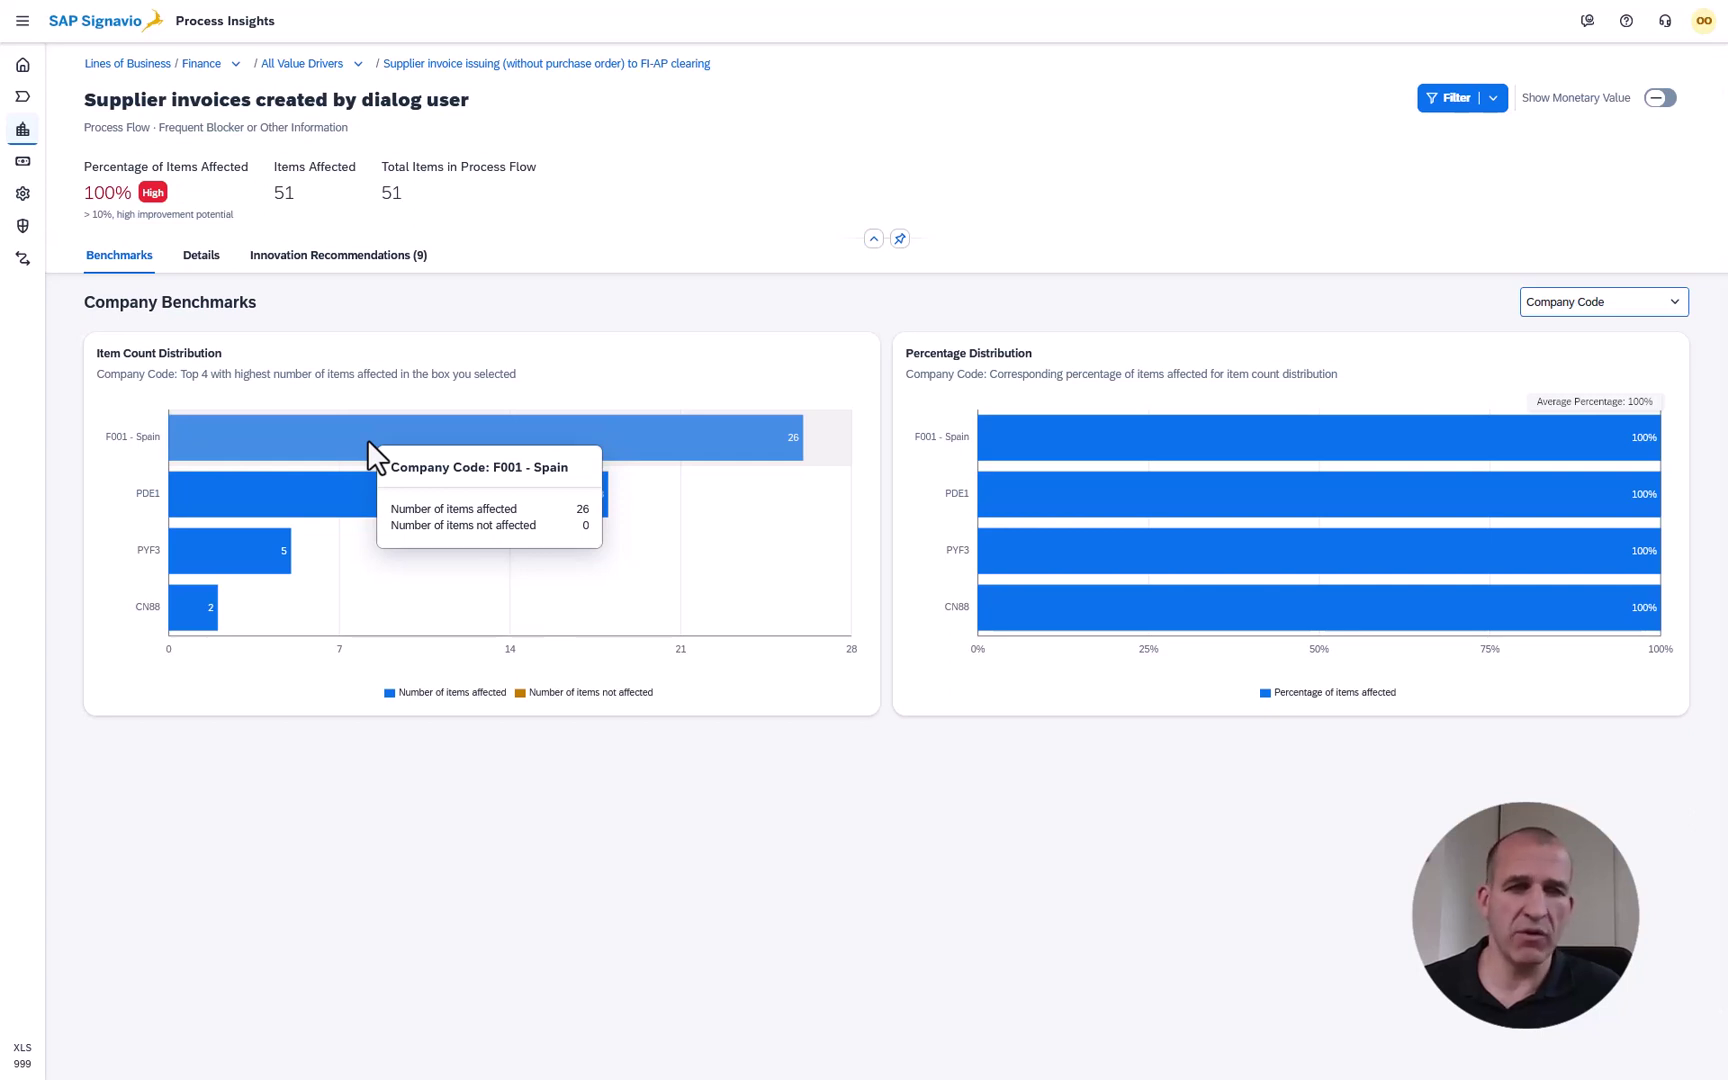
# Load the 'Sort by Amount (JAM)' filter view and filter the benchmarks to company code F001.
pyautogui.click(1462, 108)
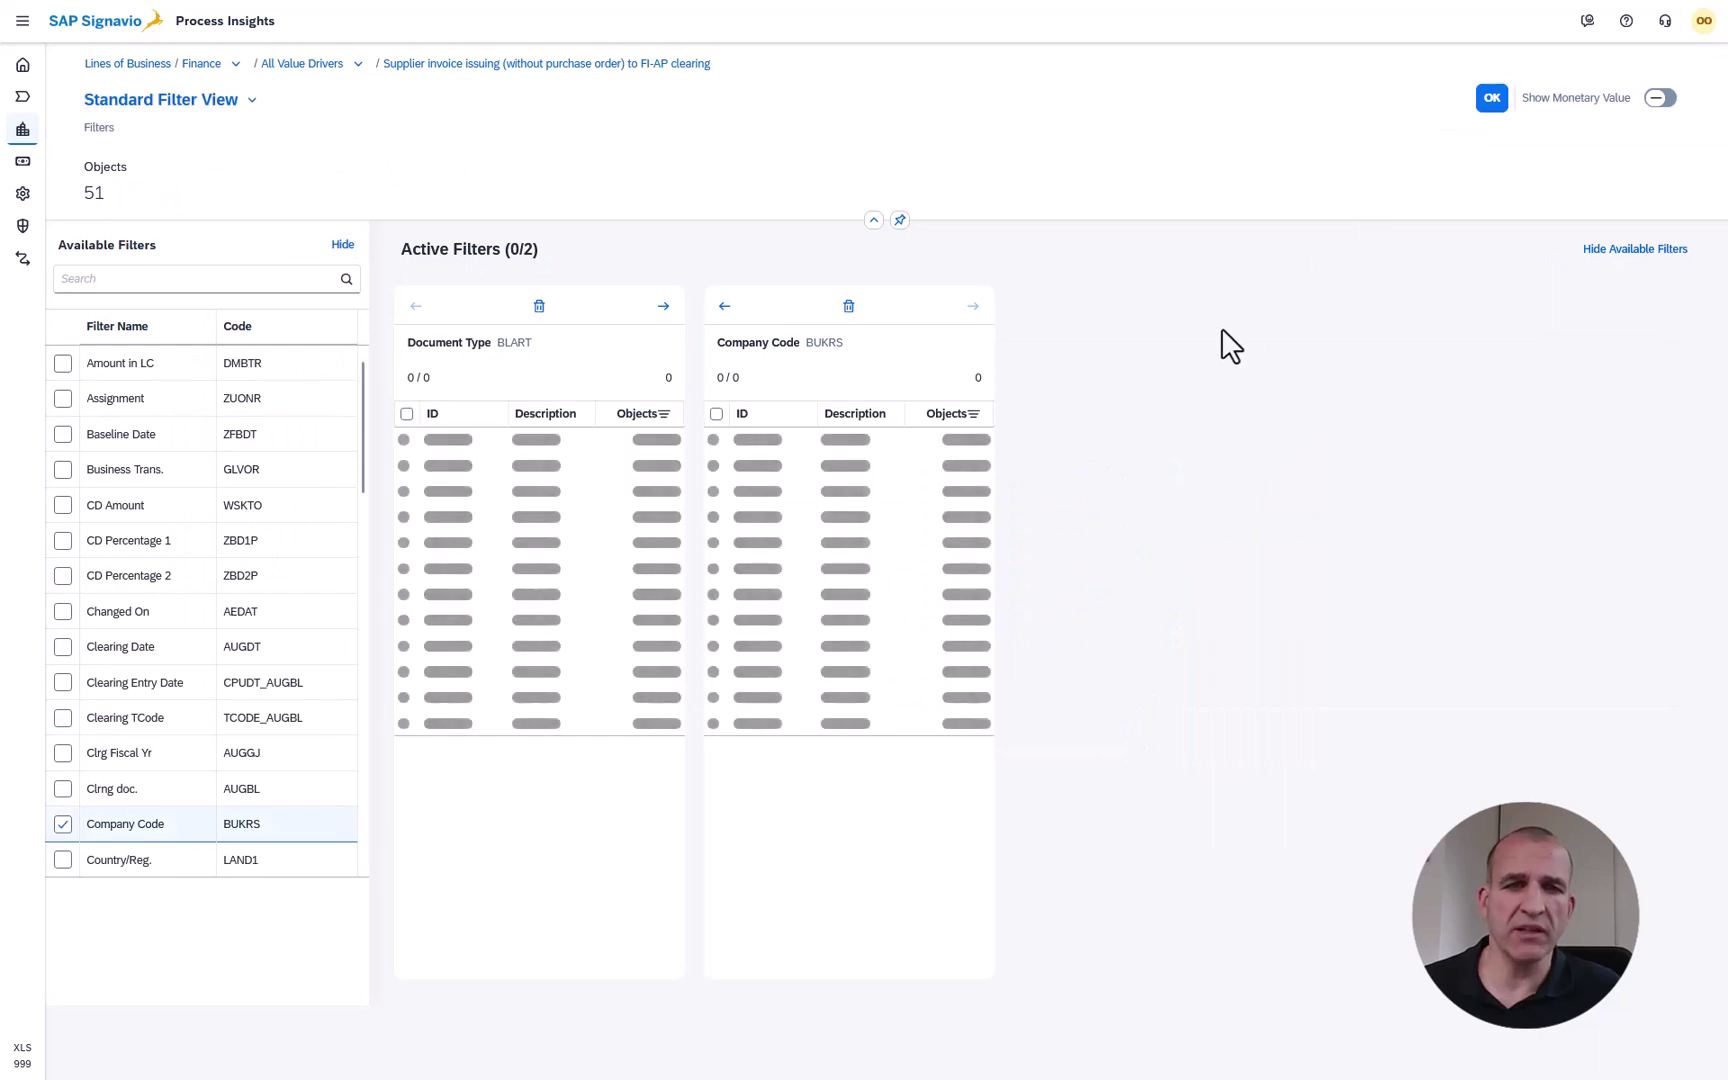
pyautogui.click(252, 100)
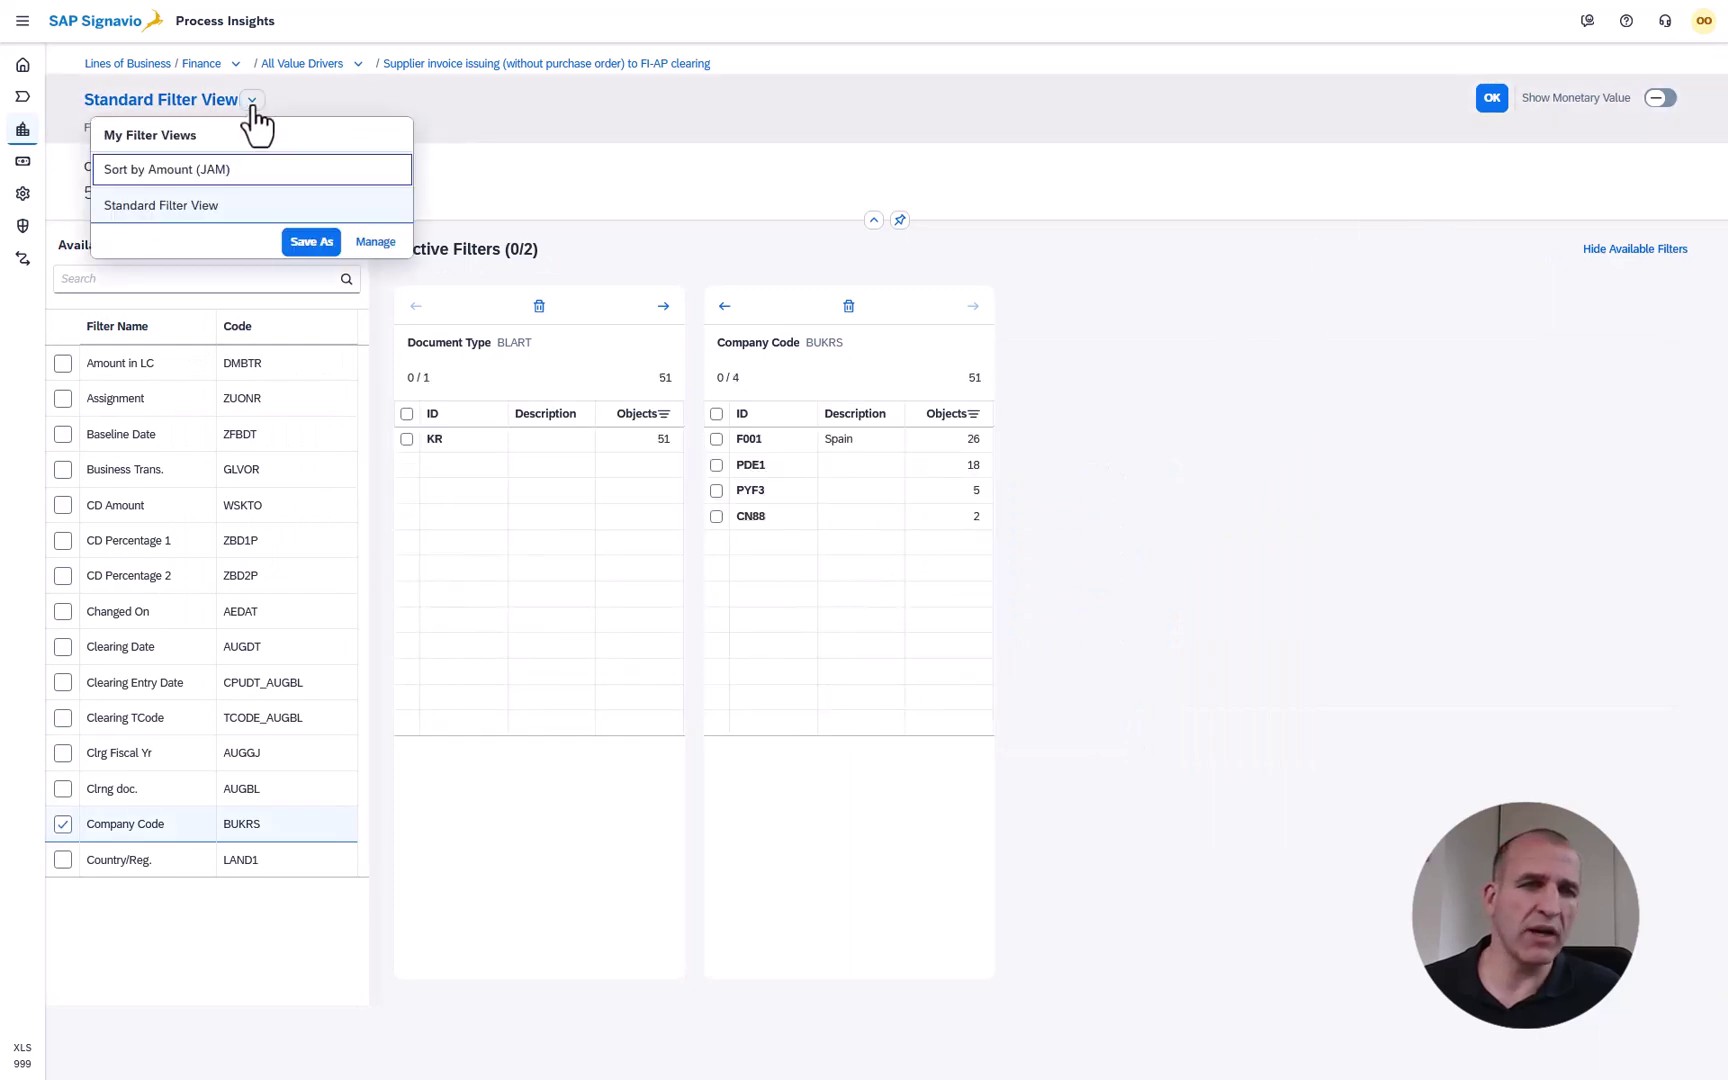
pyautogui.click(272, 176)
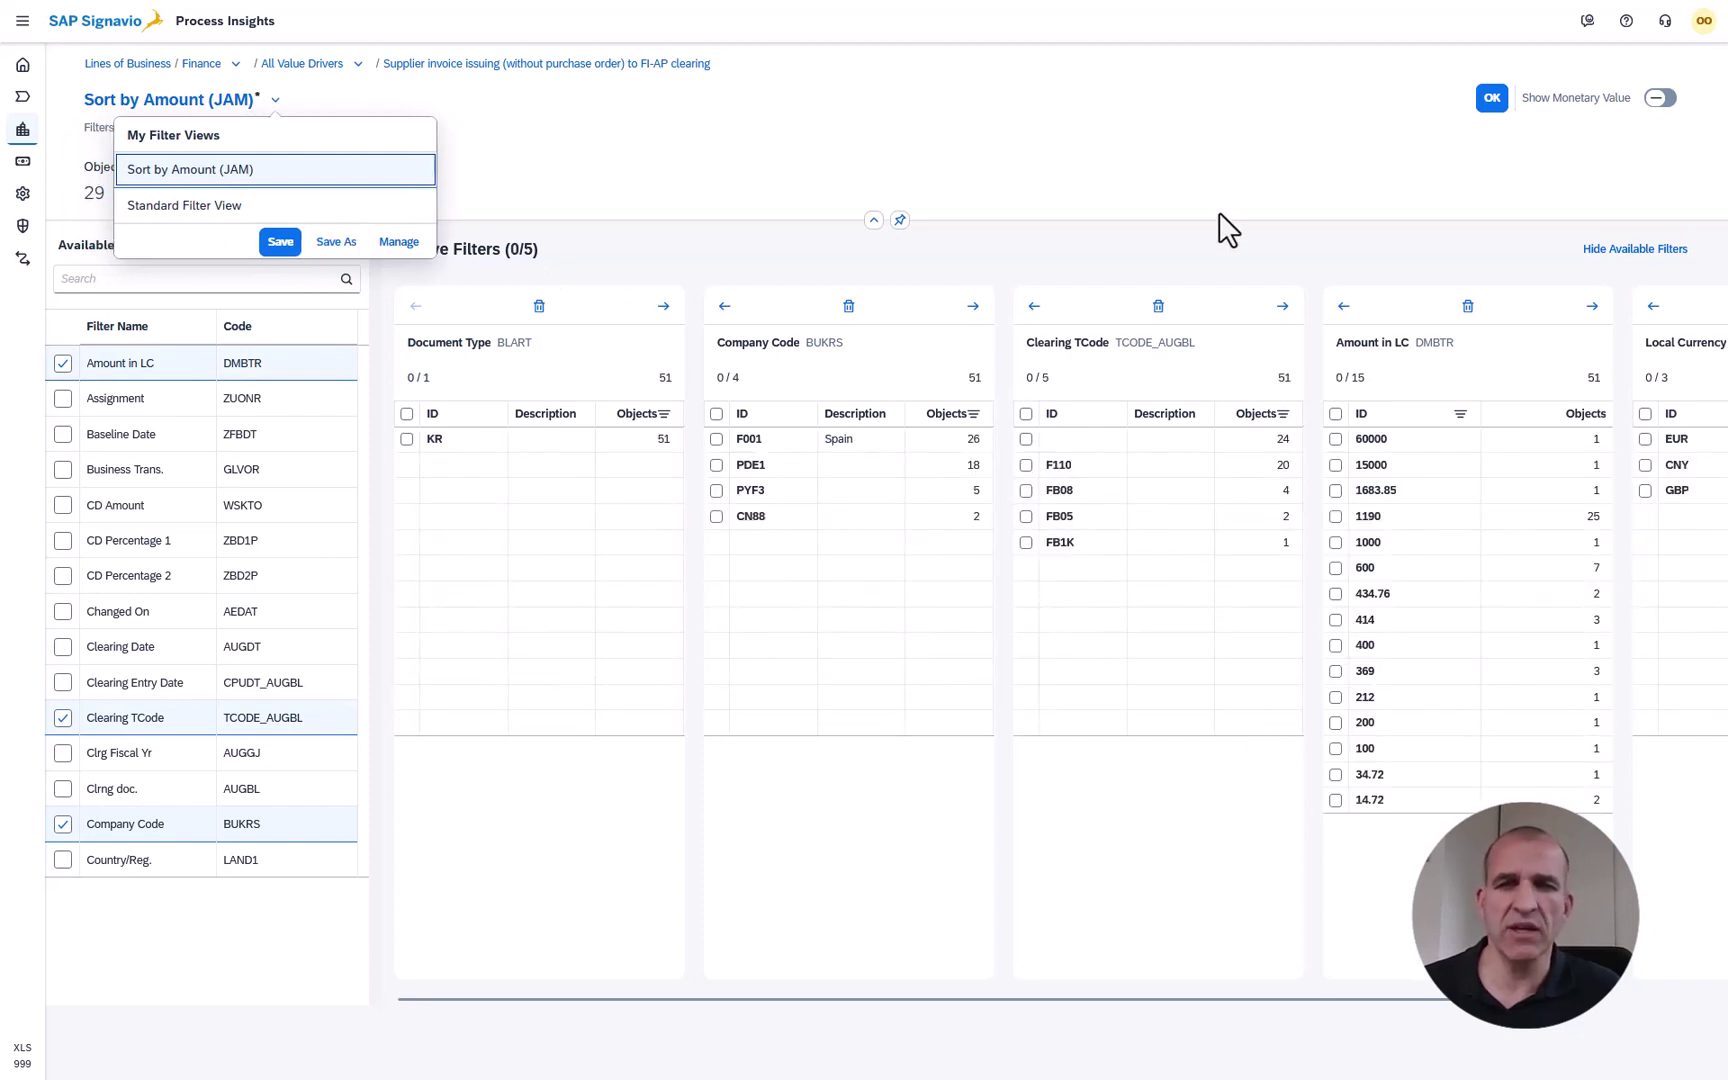
pyautogui.click(1208, 176)
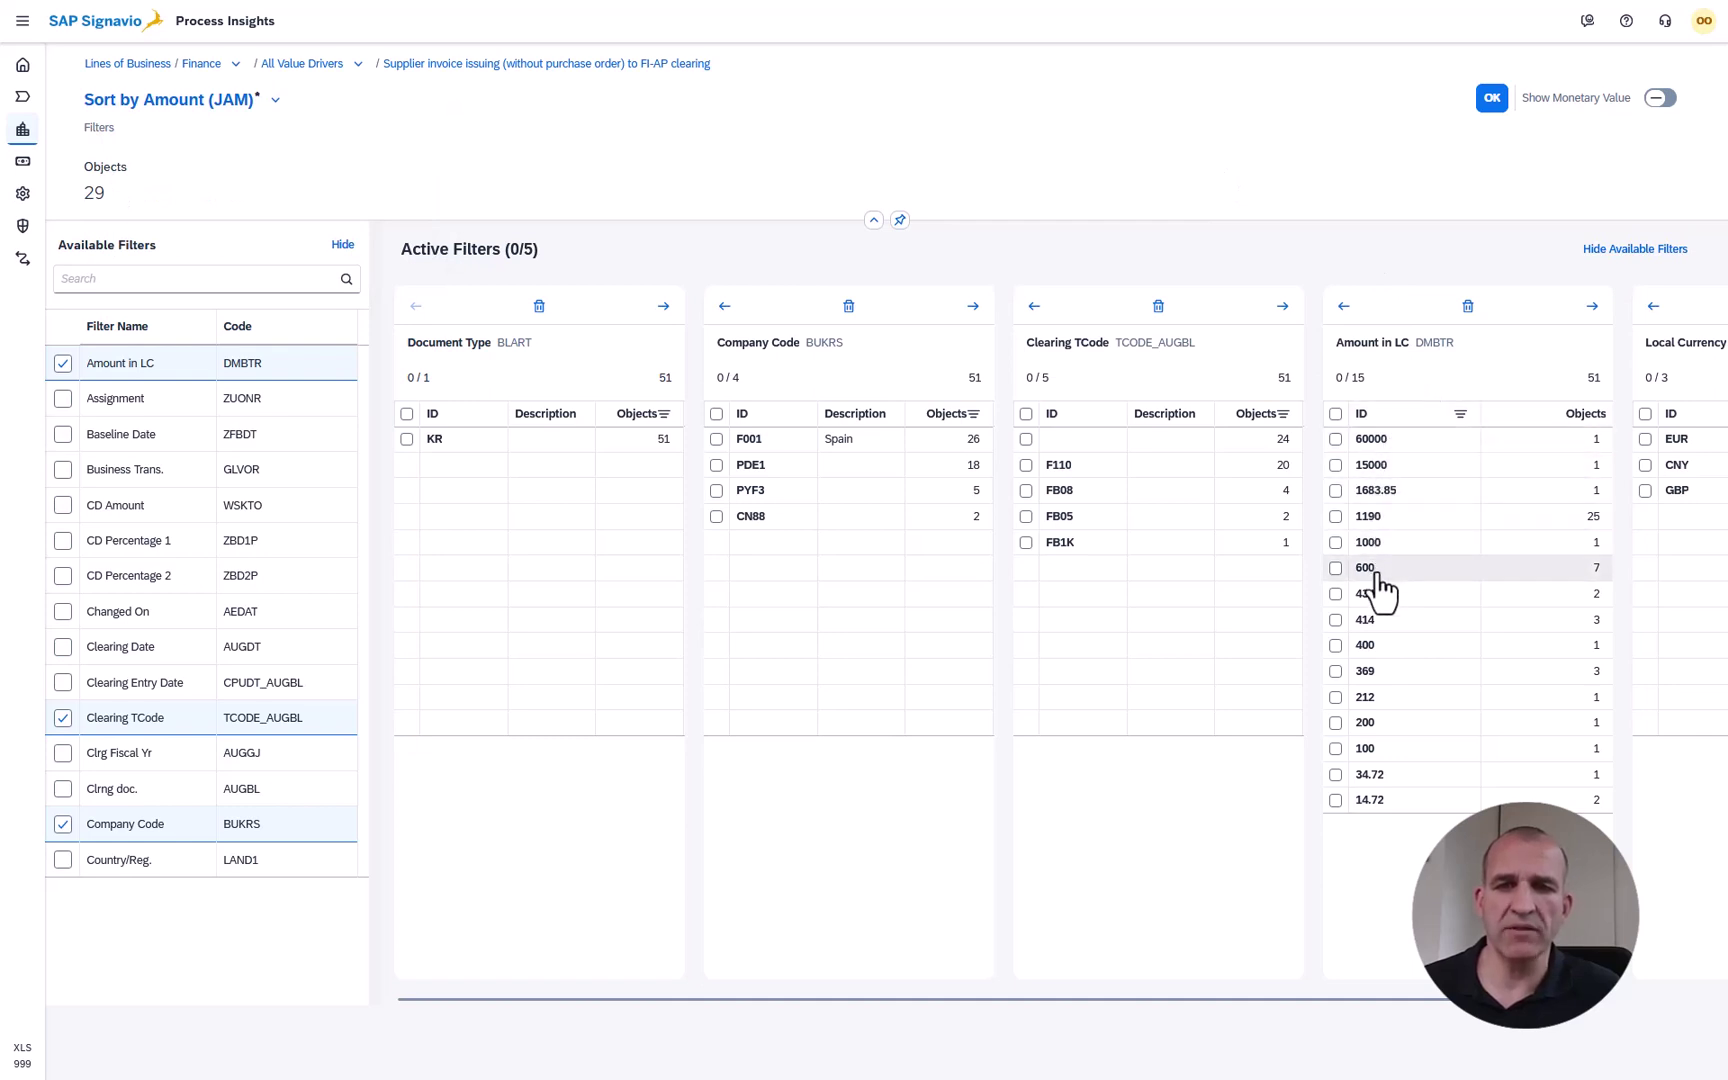
pyautogui.click(716, 439)
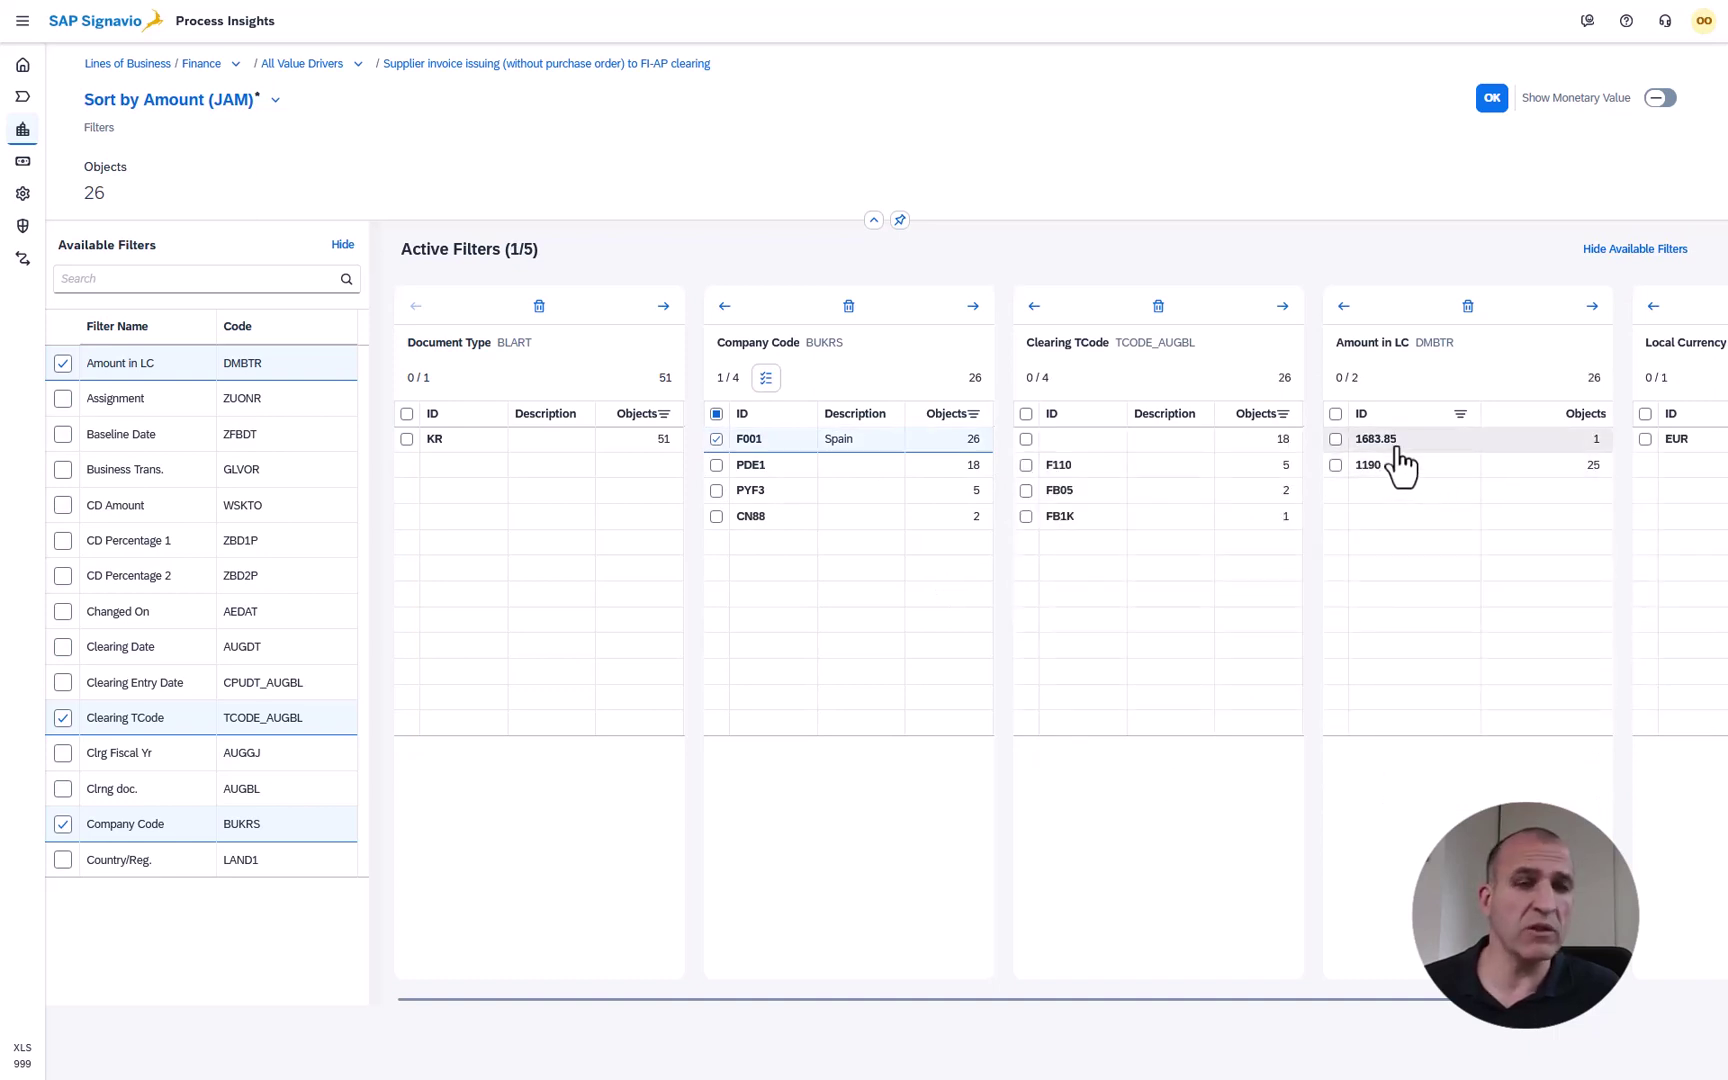
pyautogui.click(1491, 98)
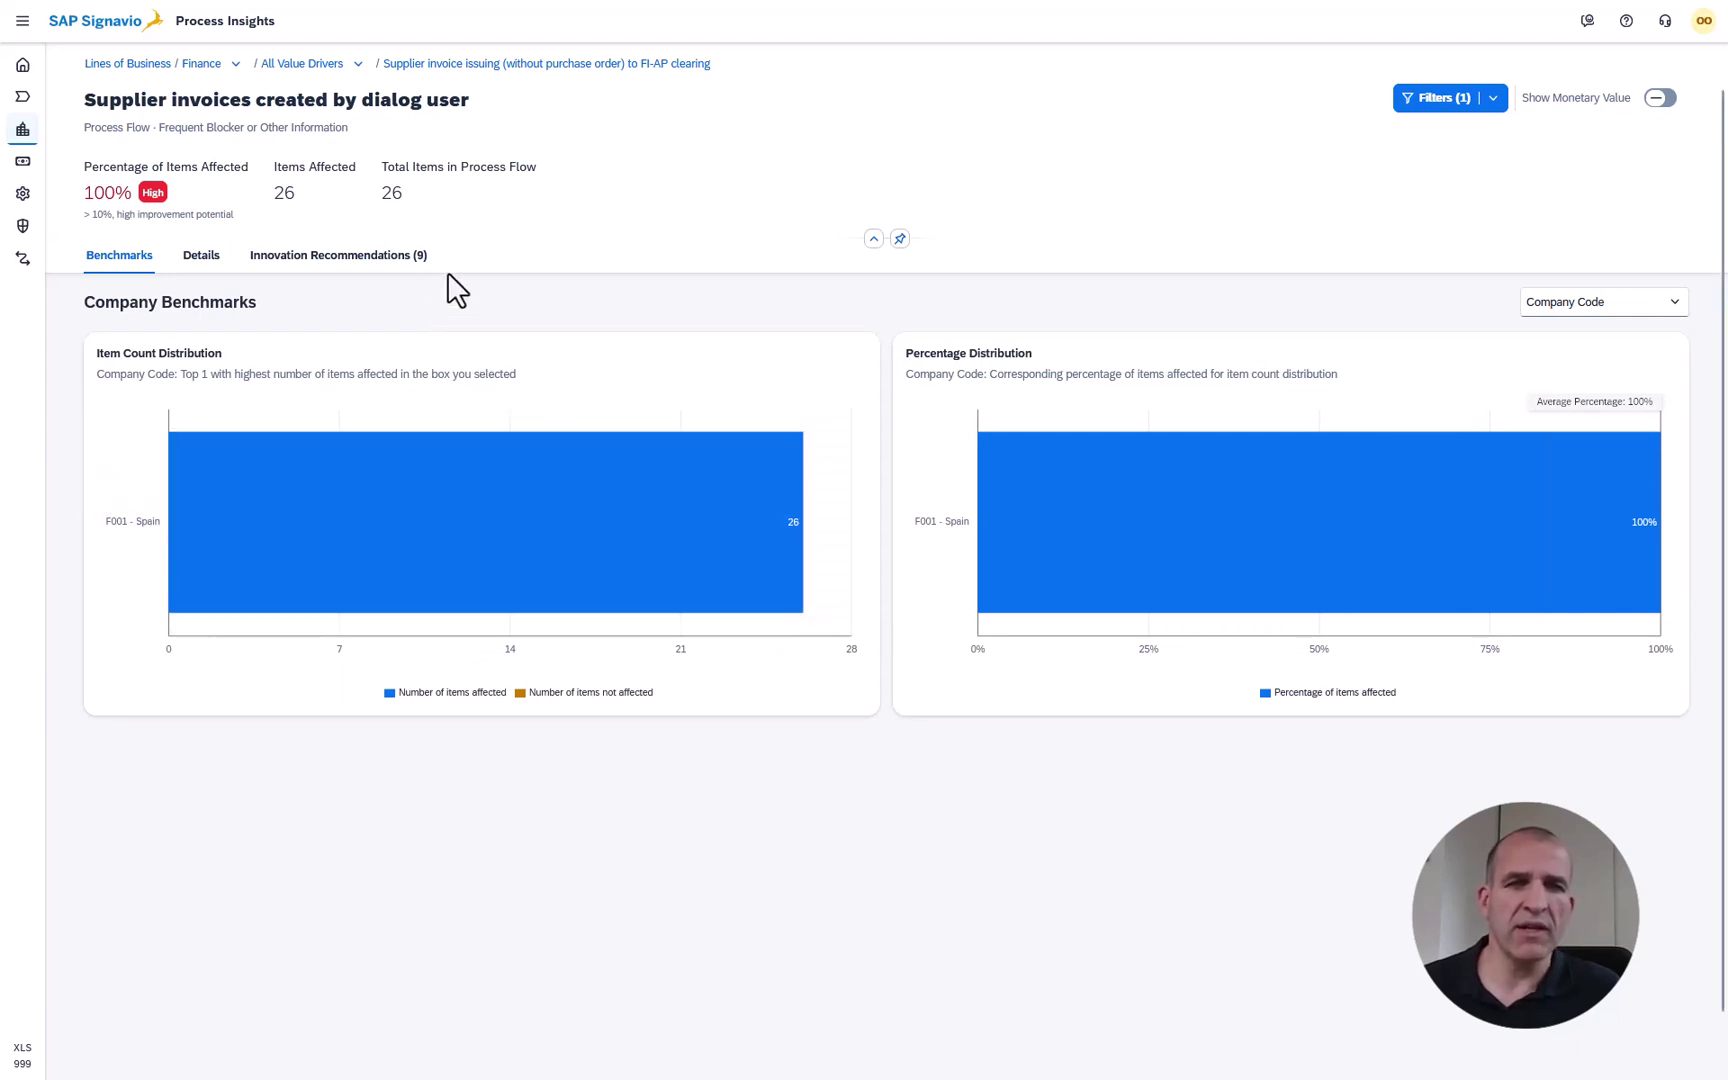
# Go back to the 'Supplier invoice issuing (without purchase order) to FI-AP clearing' process flow.
pyautogui.click(474, 66)
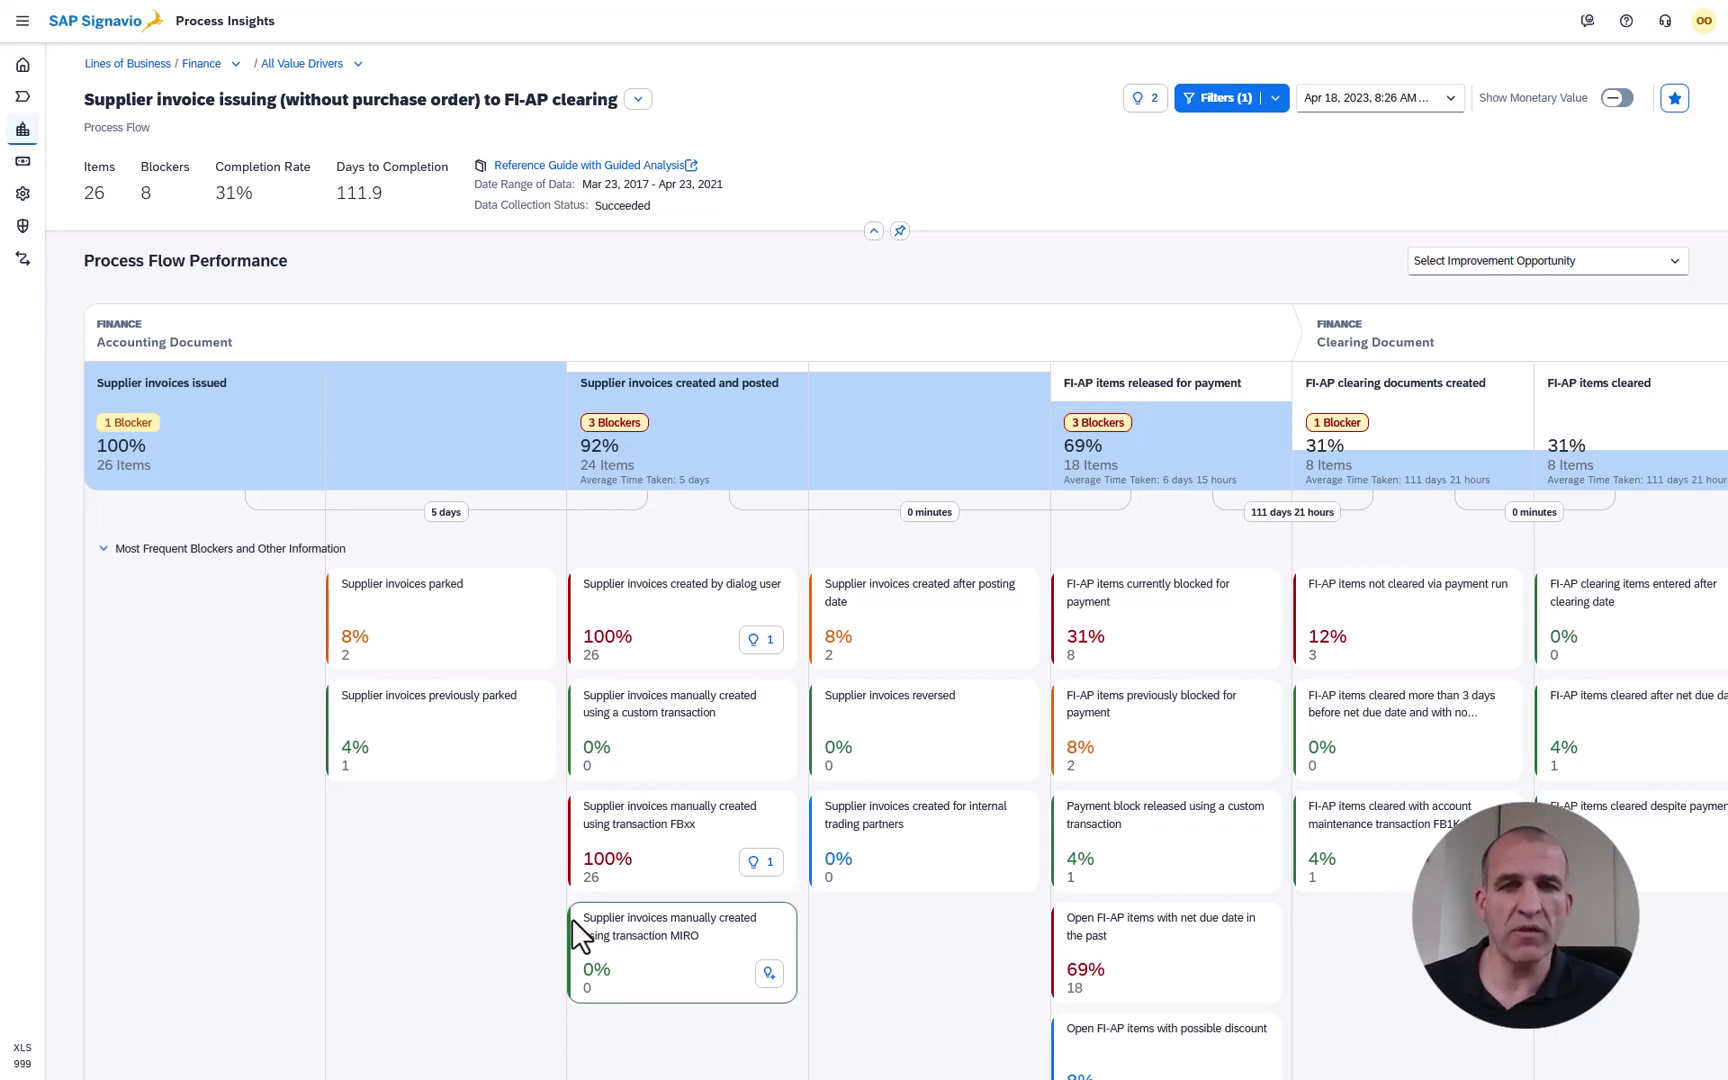
pyautogui.hotkey('ctrl', 'Tab')
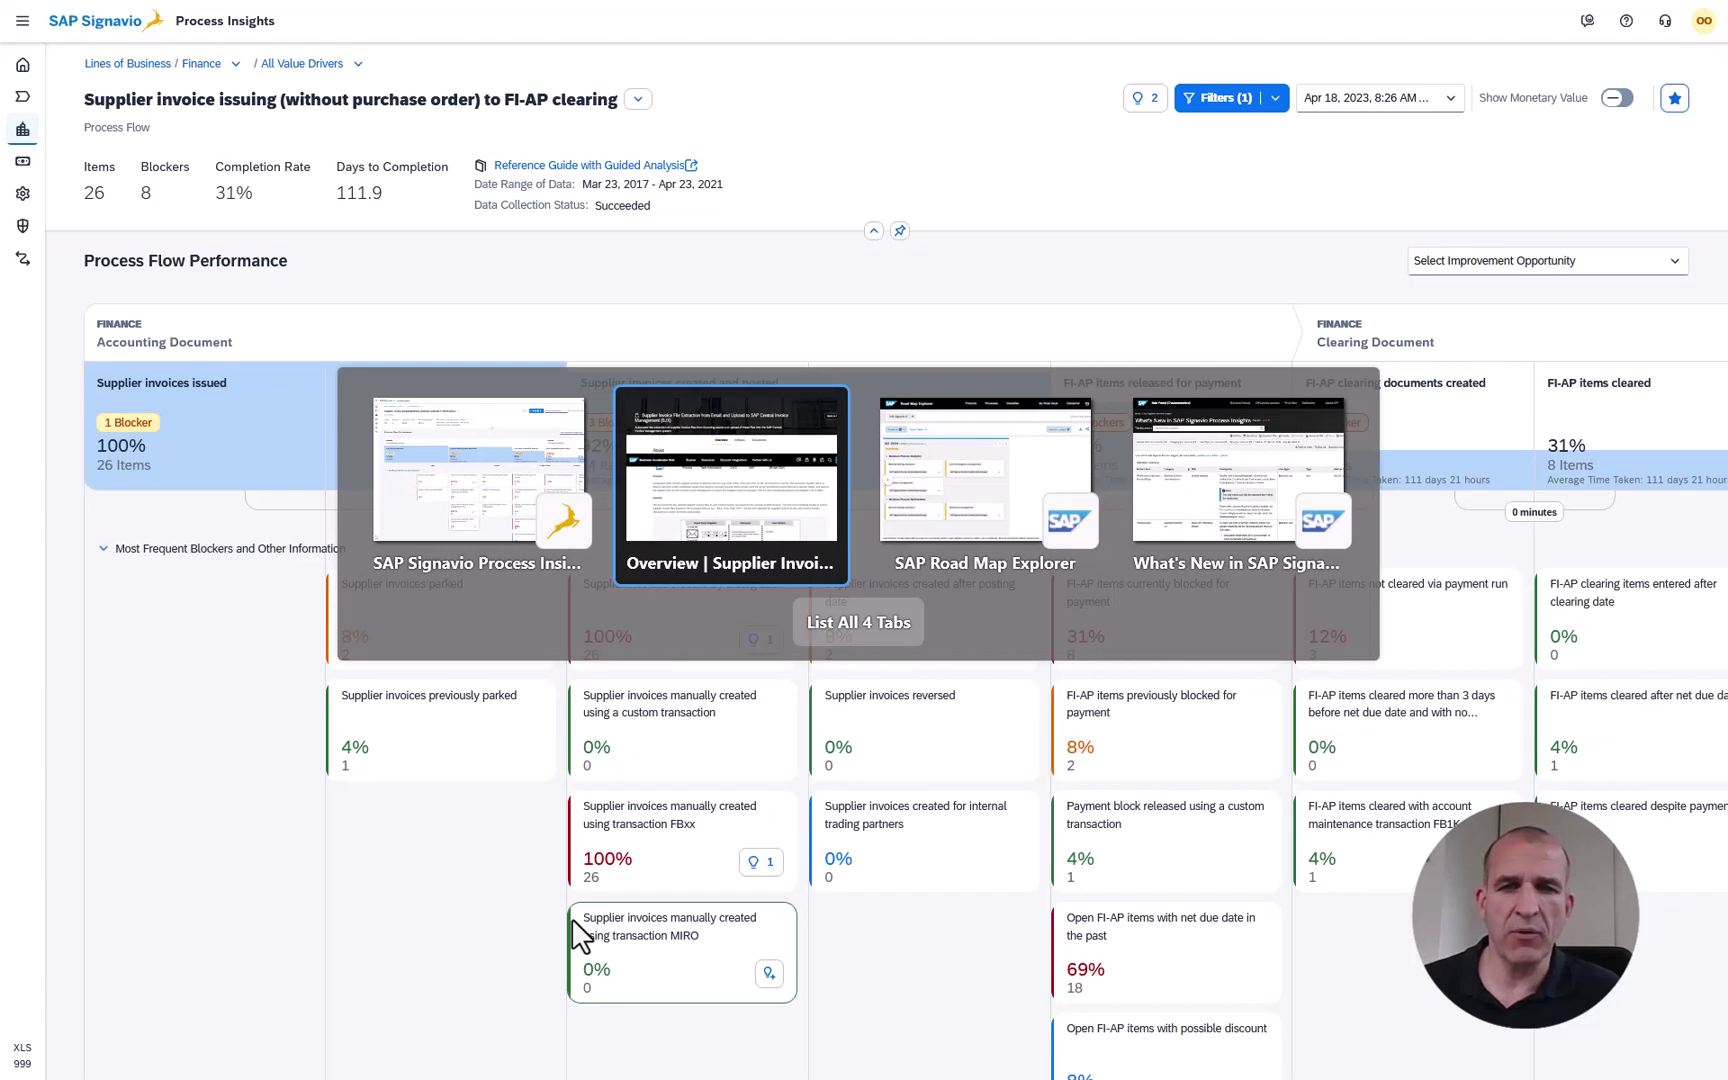
pyautogui.hotkey('ctrl', 'Tab')
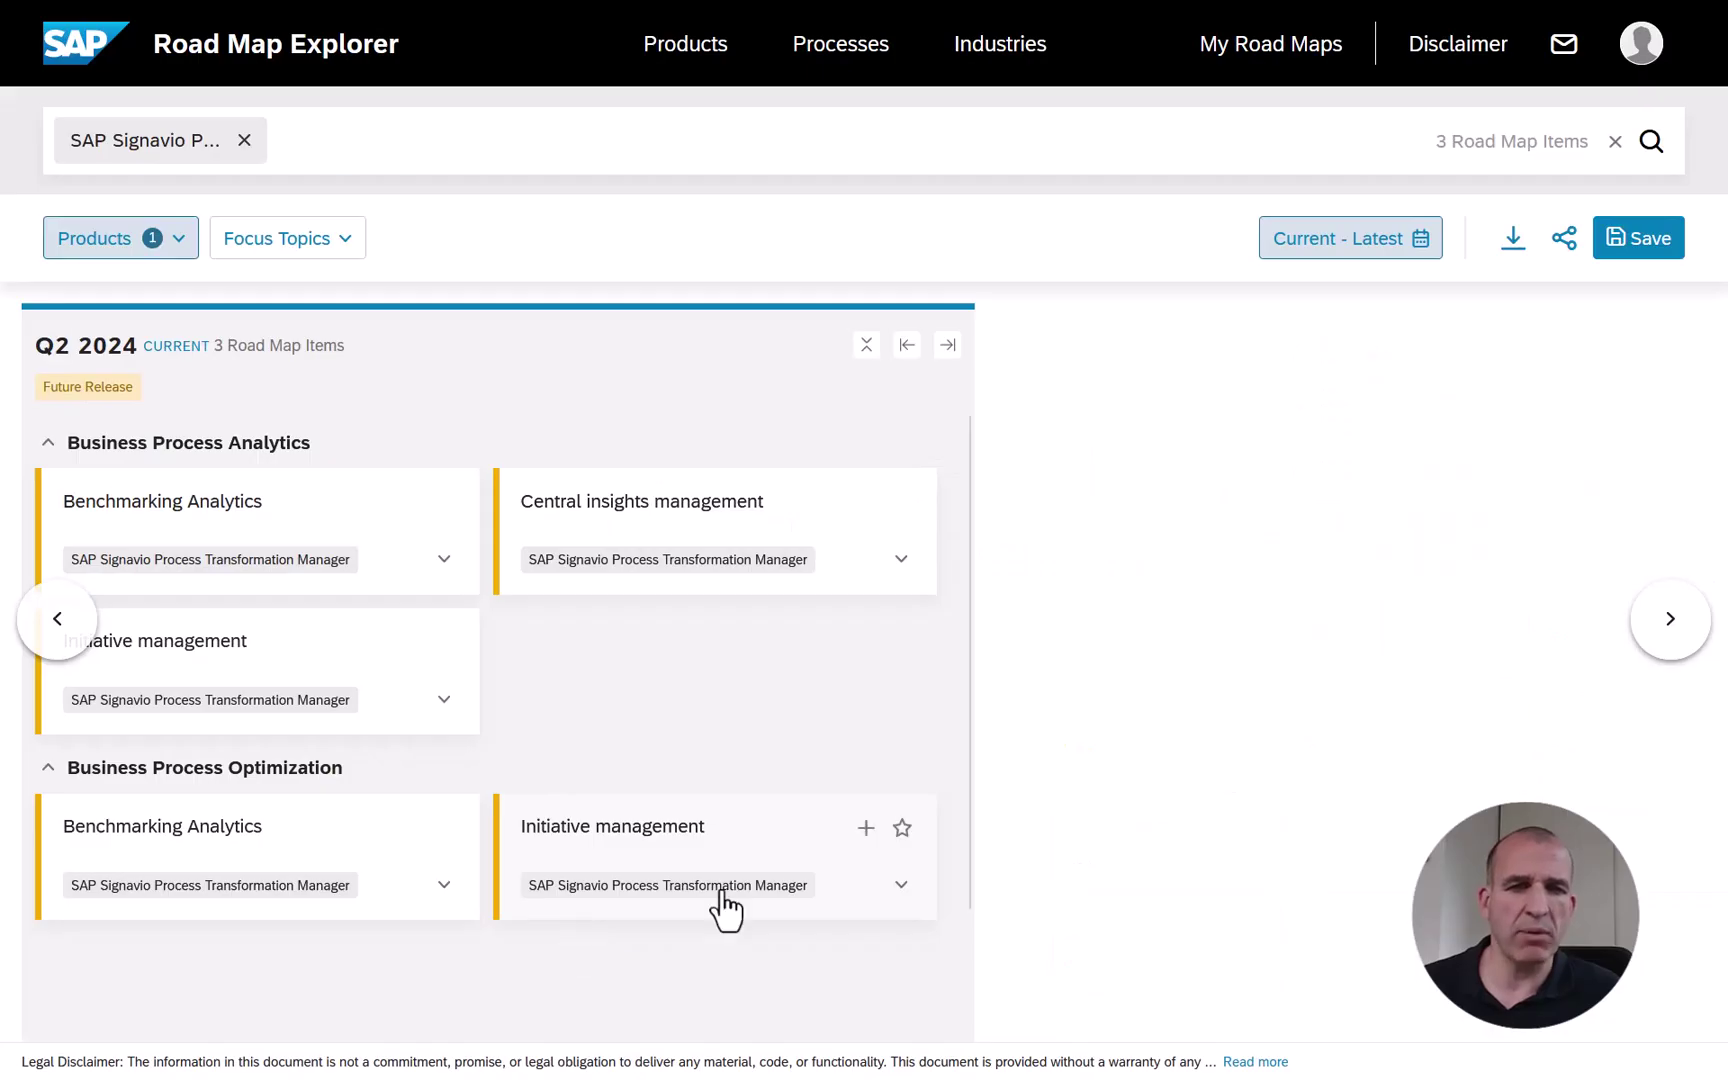
pyautogui.click(597, 553)
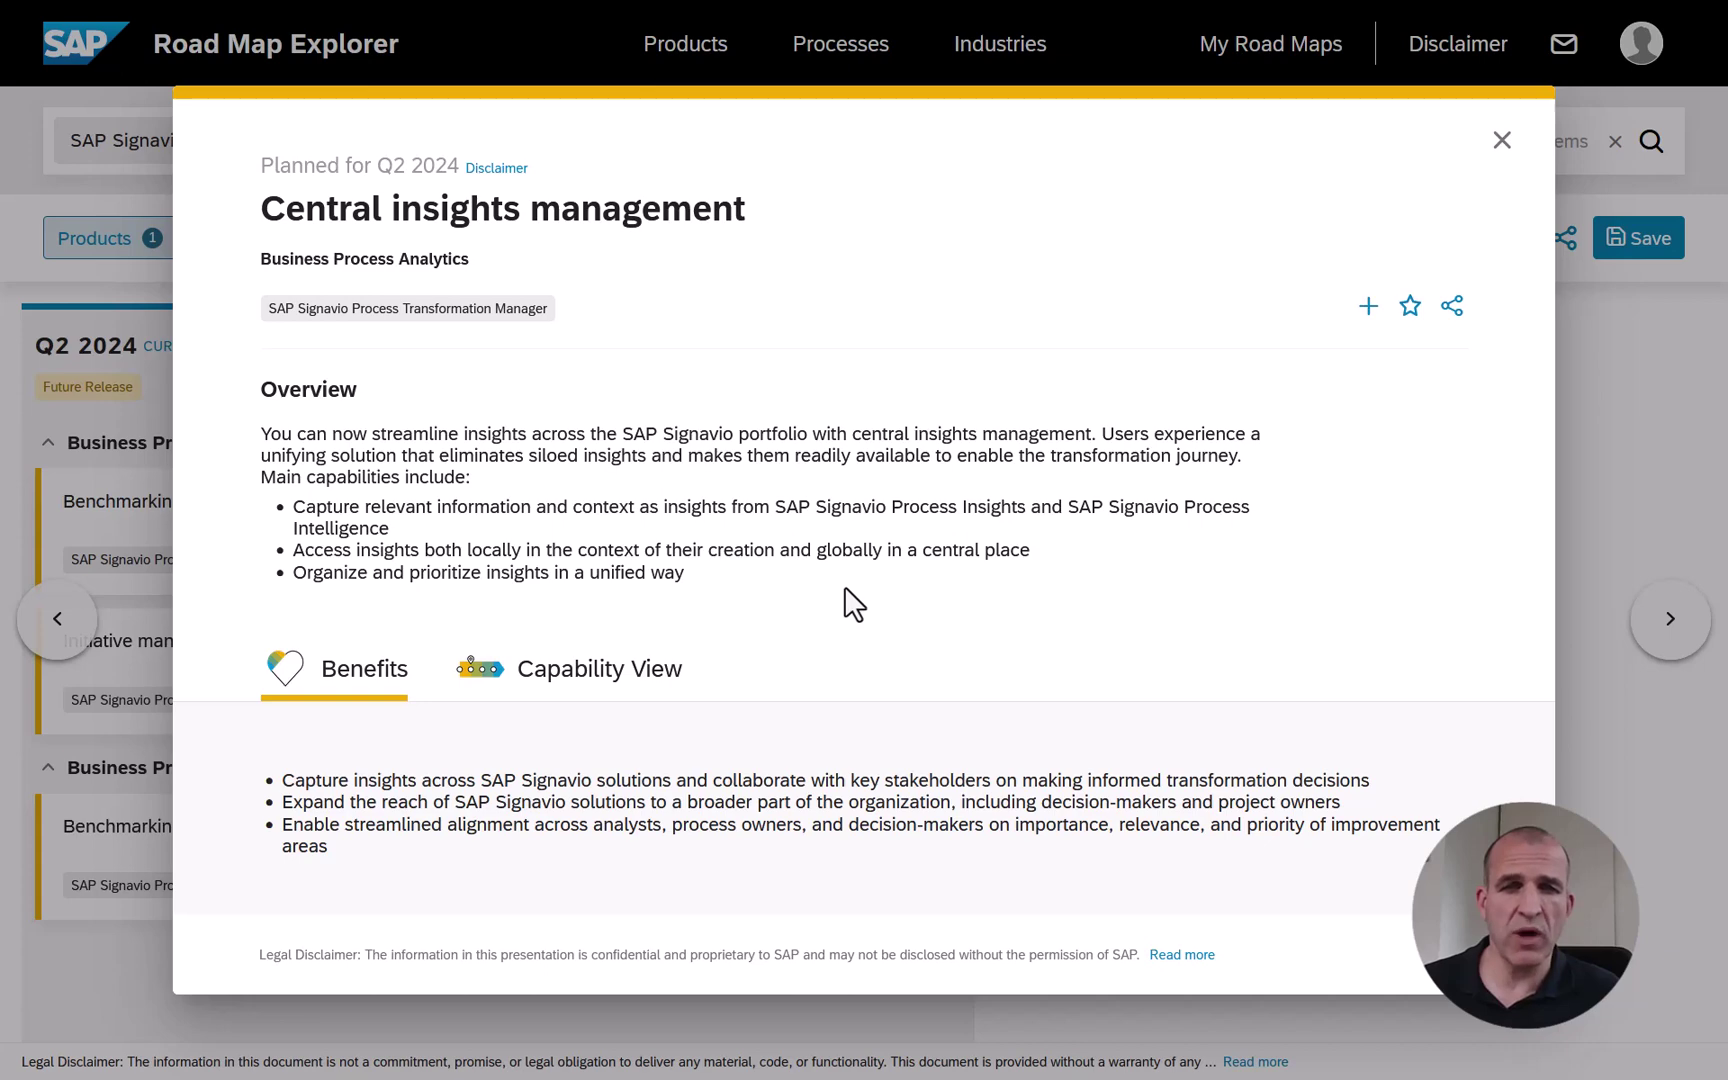
pyautogui.hotkey('alt', 'Tab')
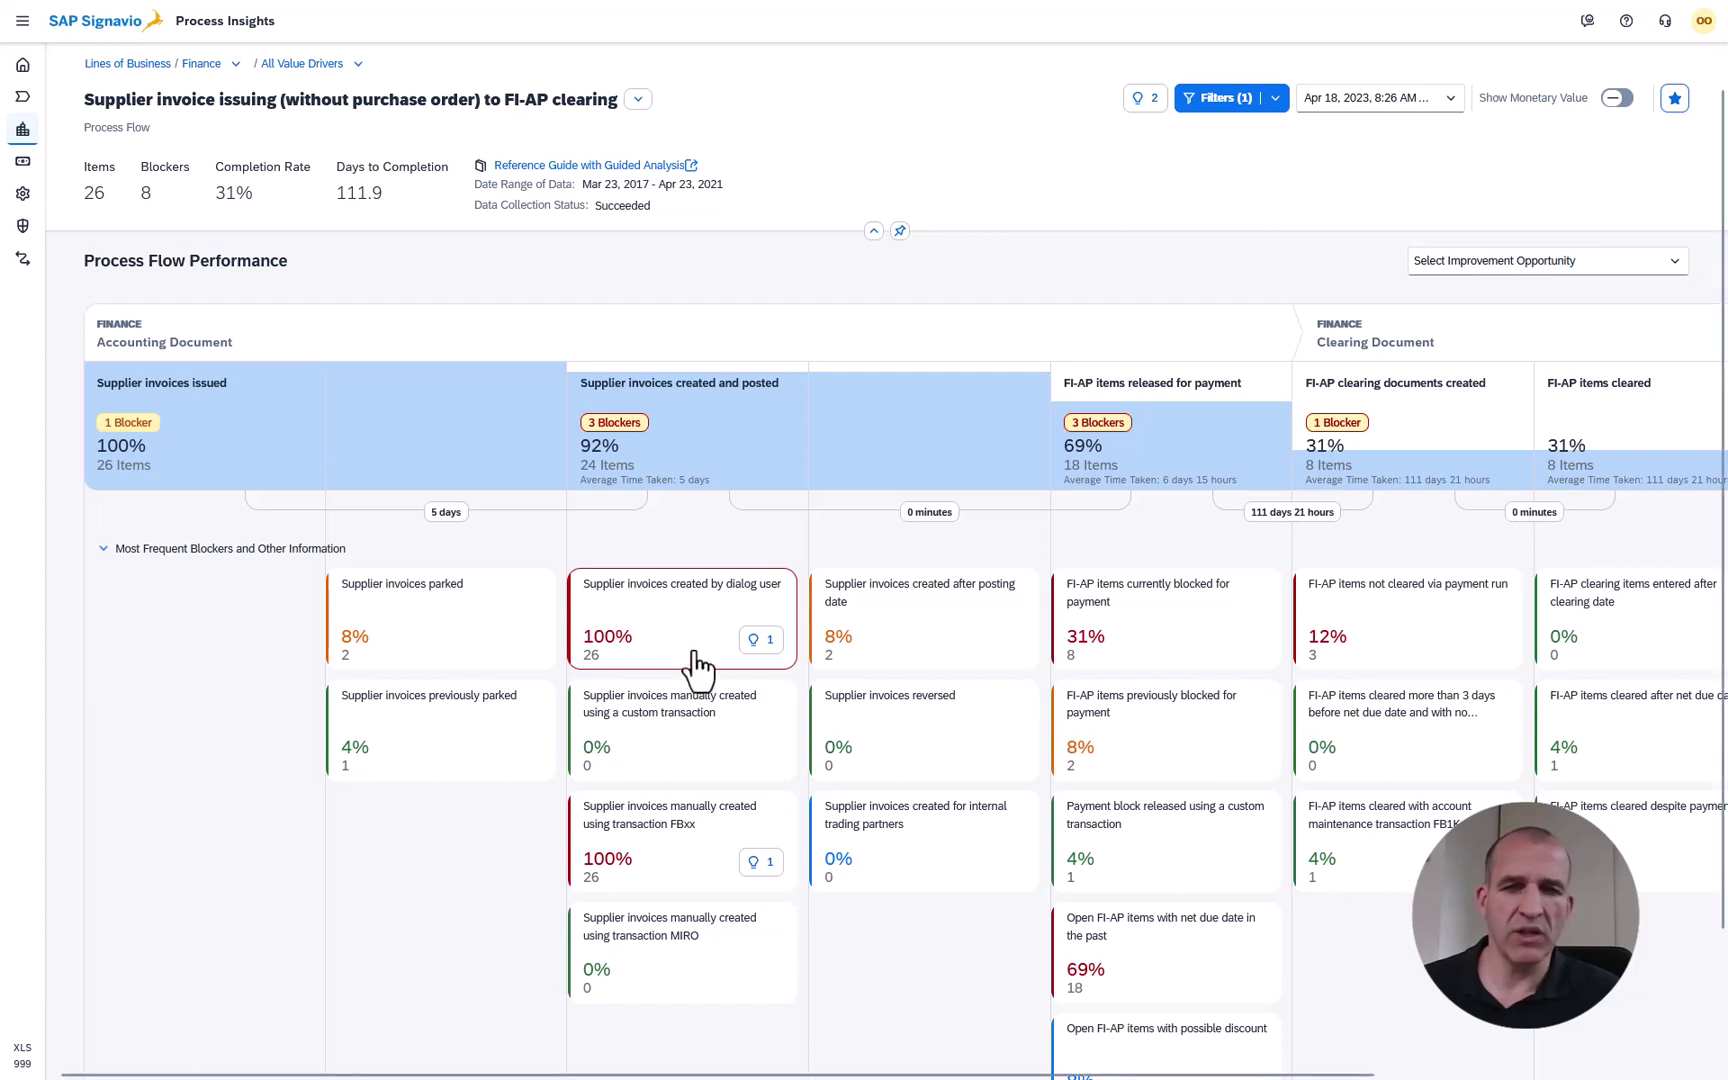
# Open the Manual Supplier Invoices insight from the dialog-user blocker's insight badge.
pyautogui.click(760, 640)
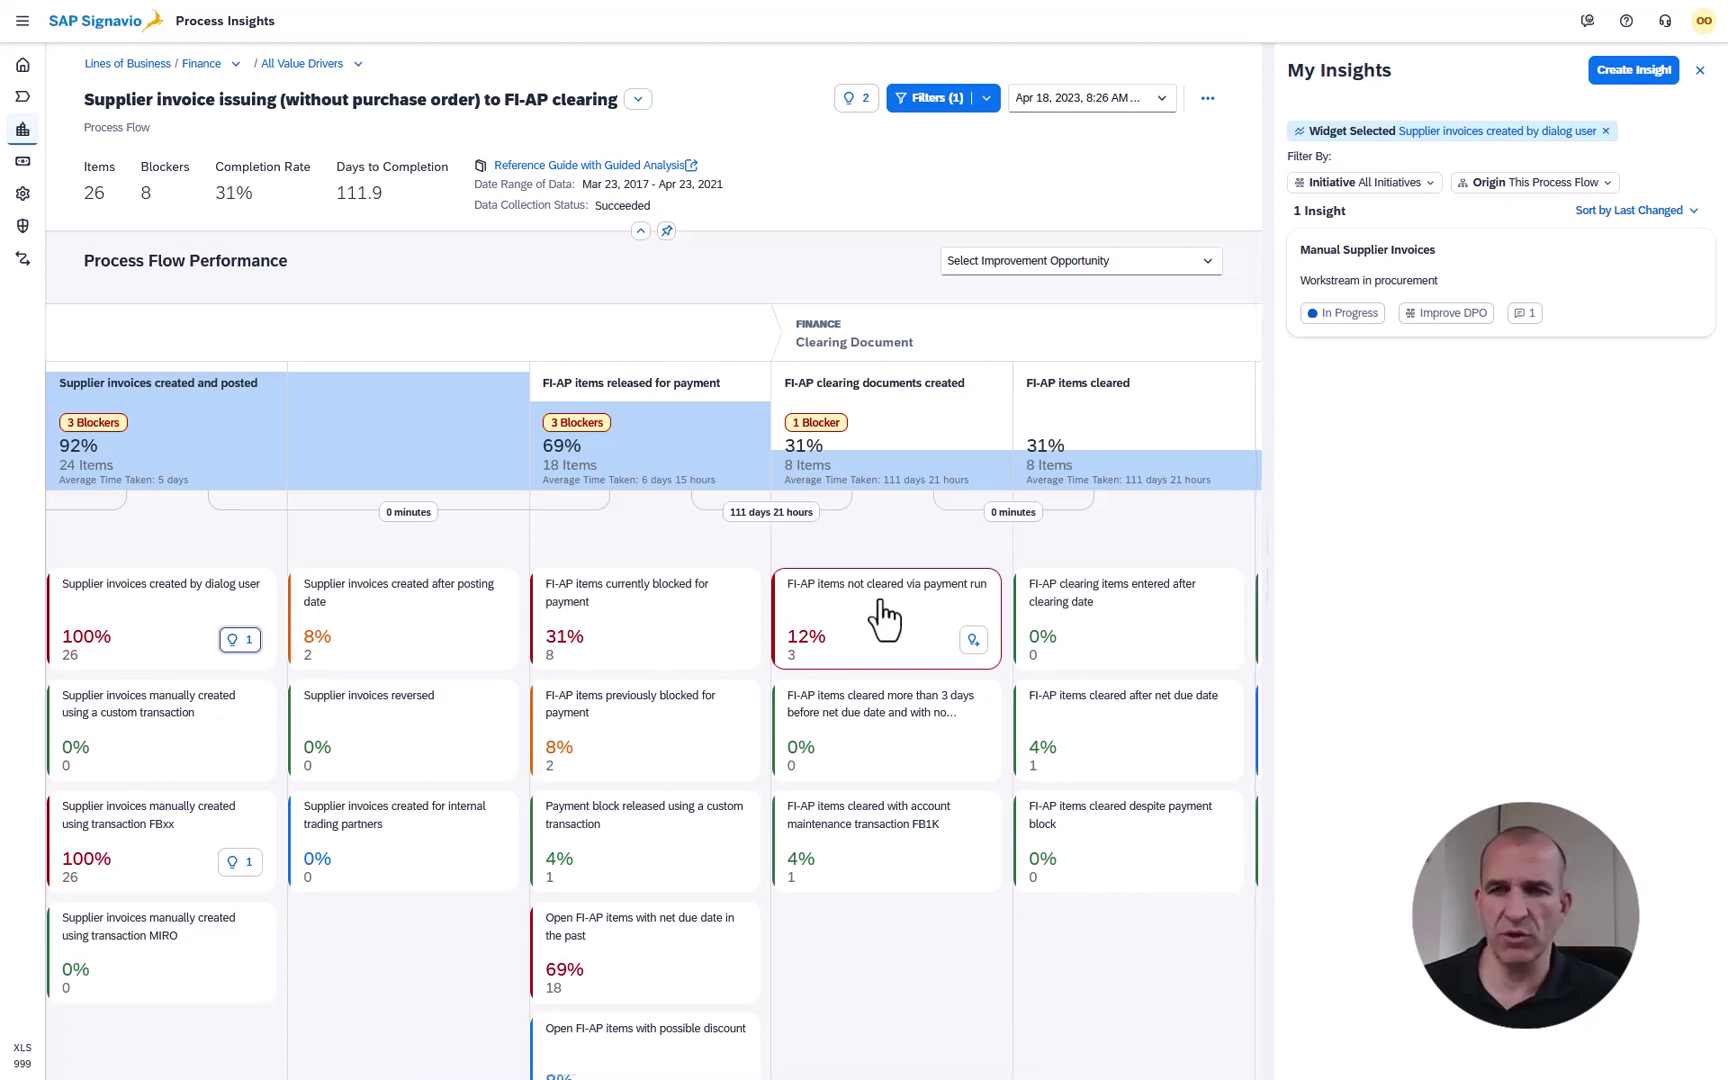
pyautogui.click(1594, 312)
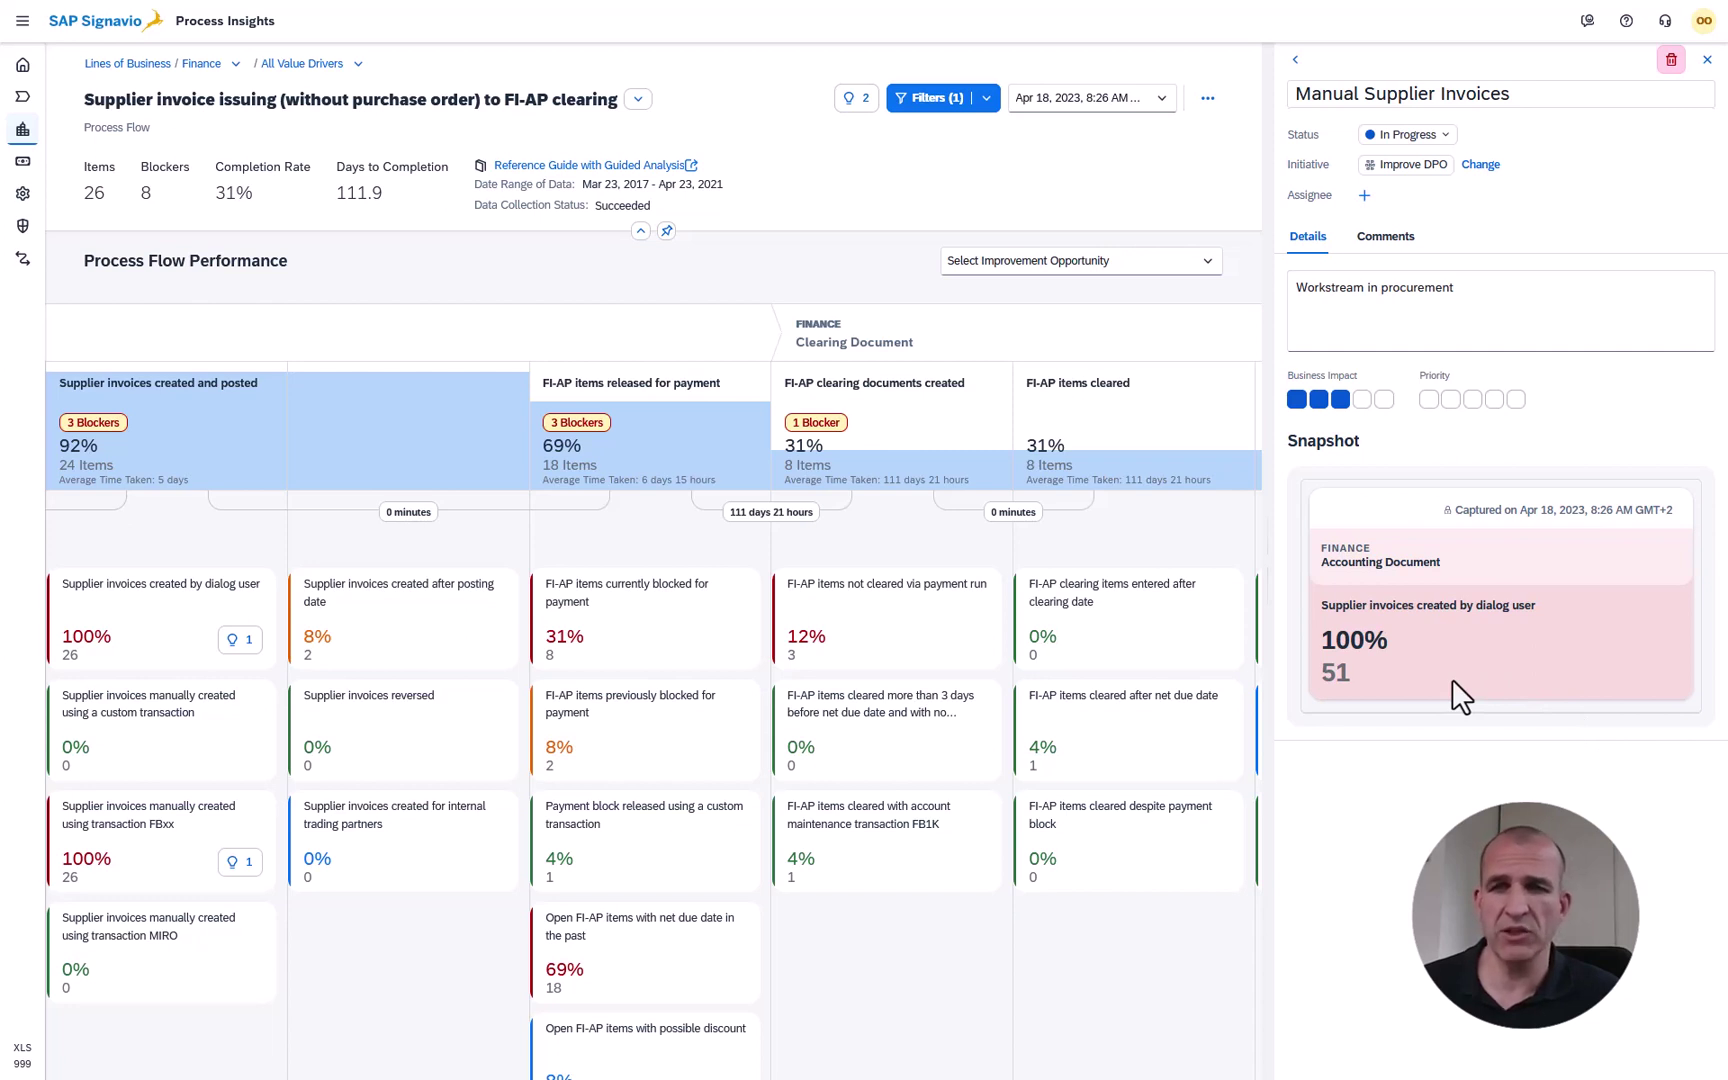
pyautogui.click(1368, 243)
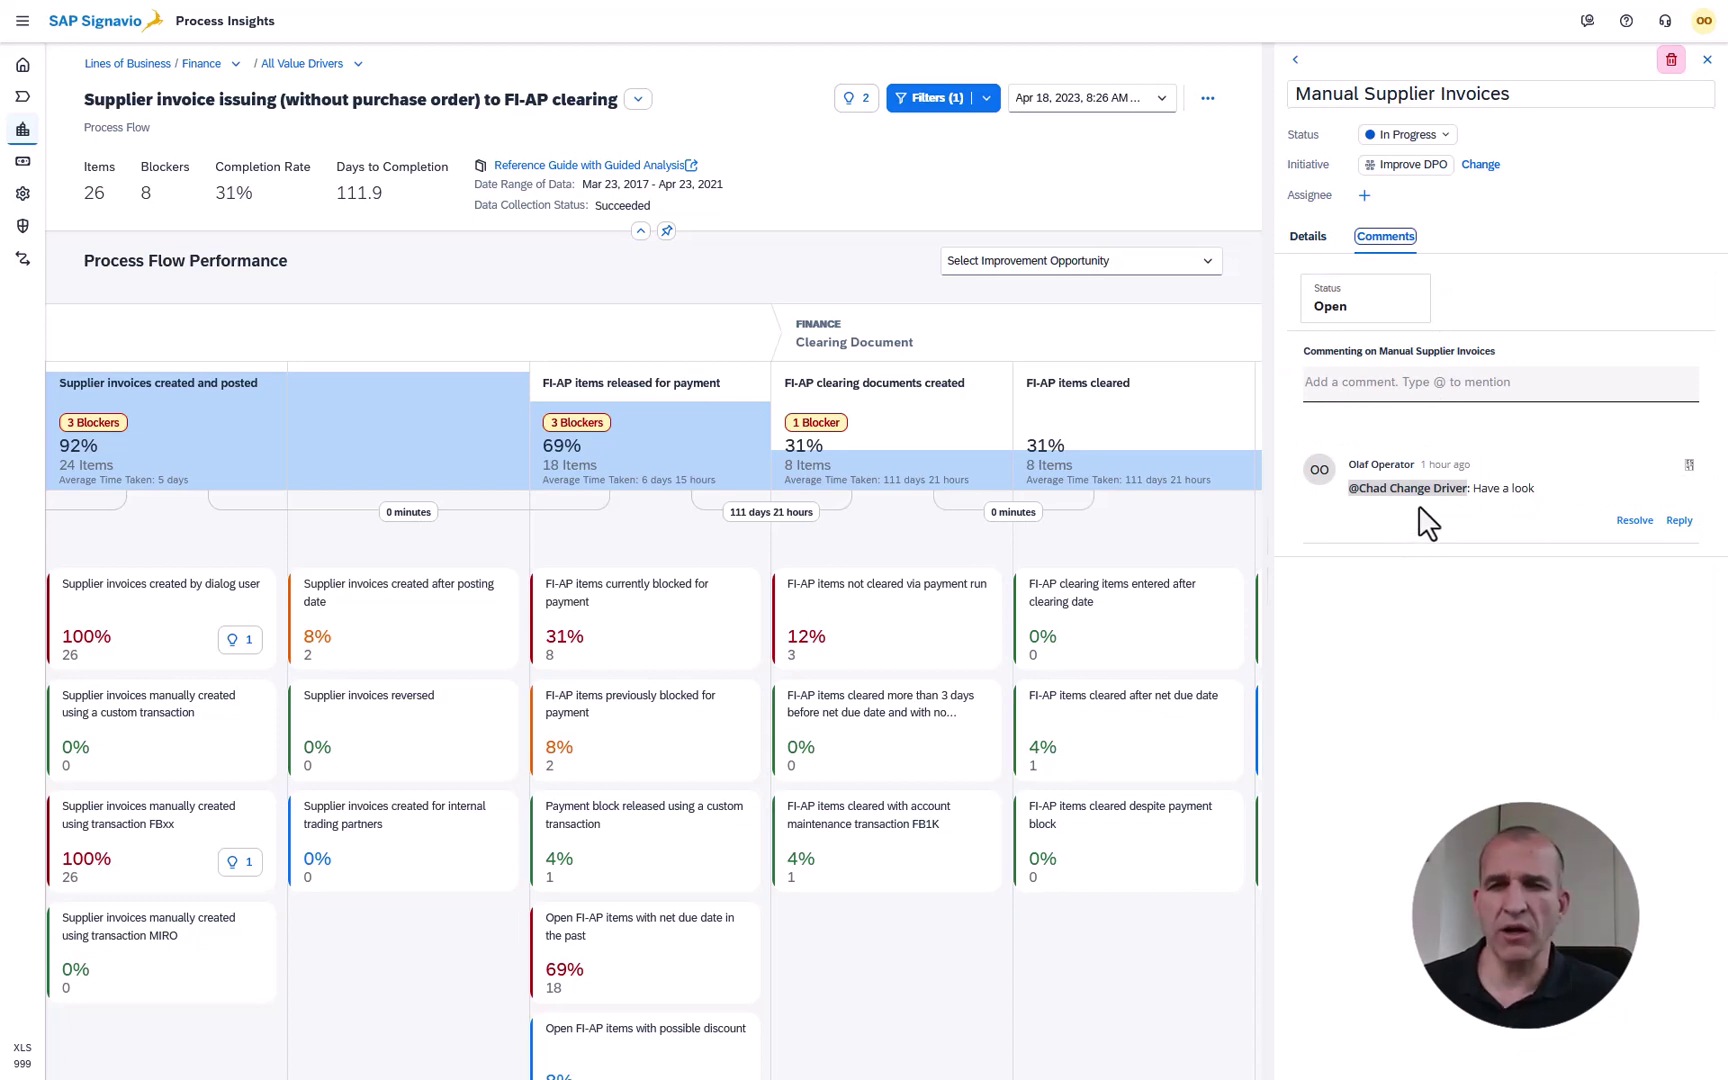
pyautogui.click(1306, 237)
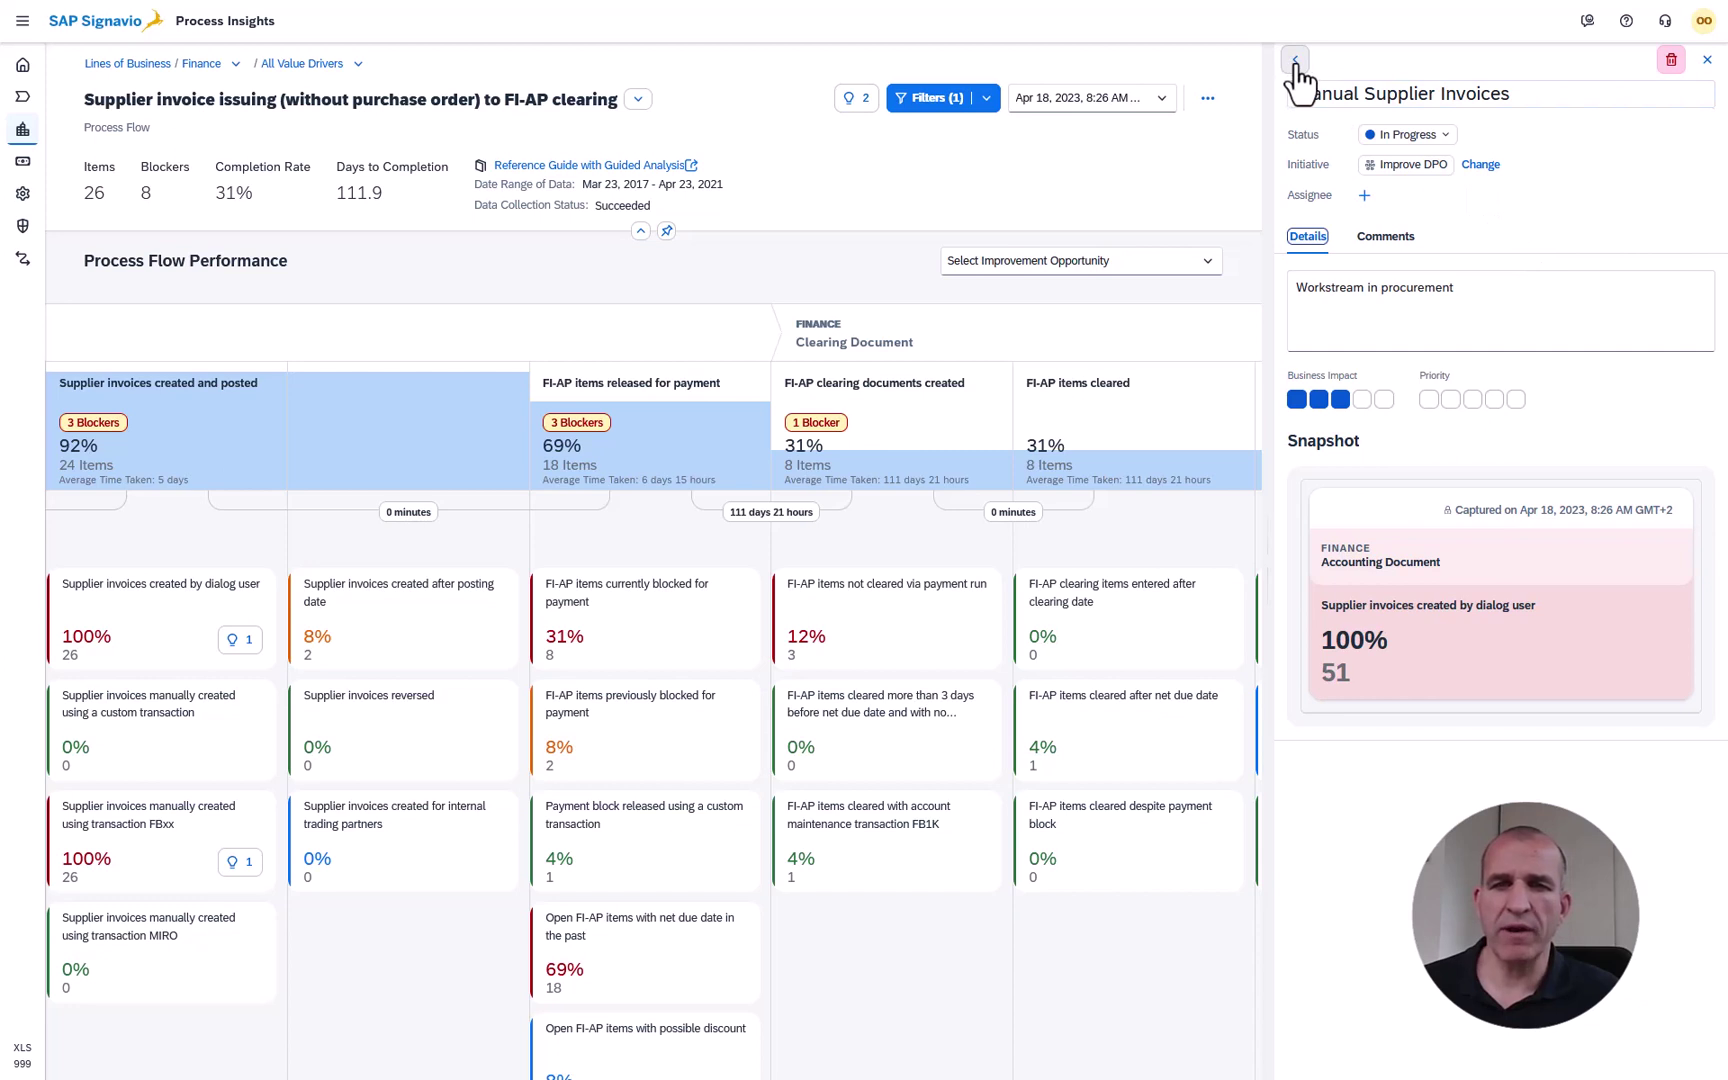
# Show insights from All Applications, view the Signavio Process Intelligence insight, then close the panel.
pyautogui.click(847, 108)
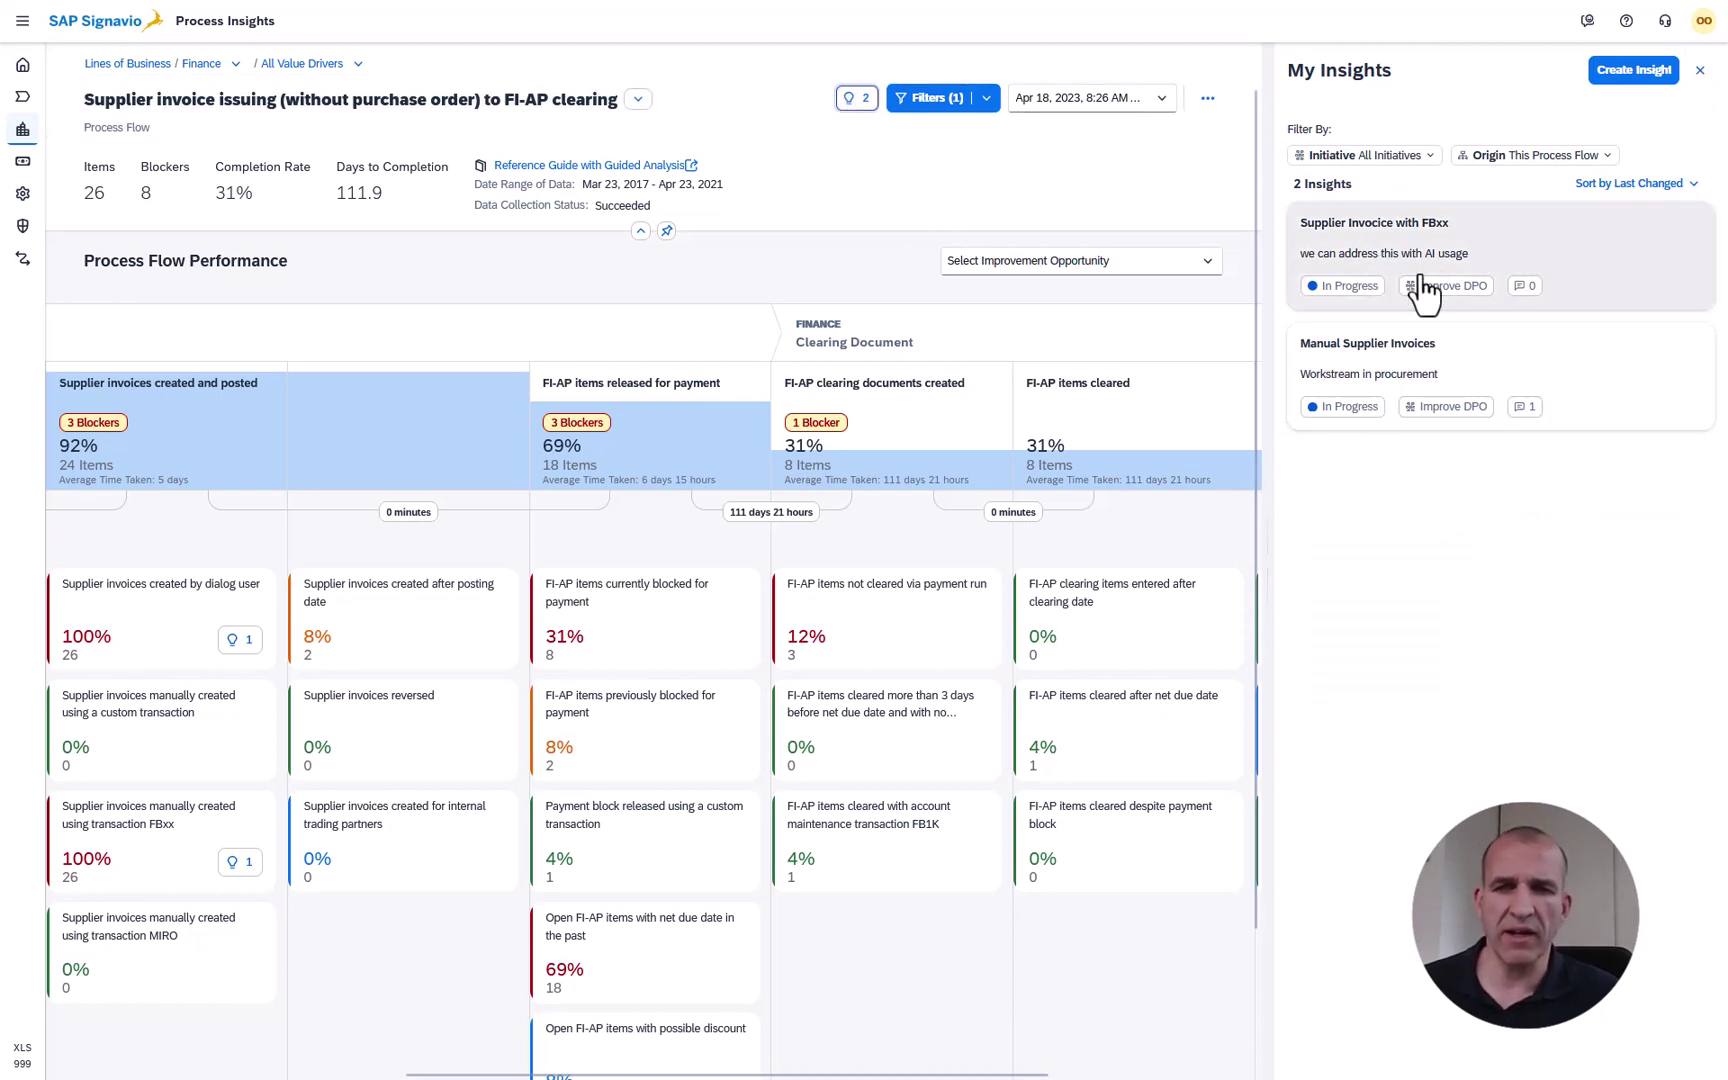
pyautogui.click(1547, 160)
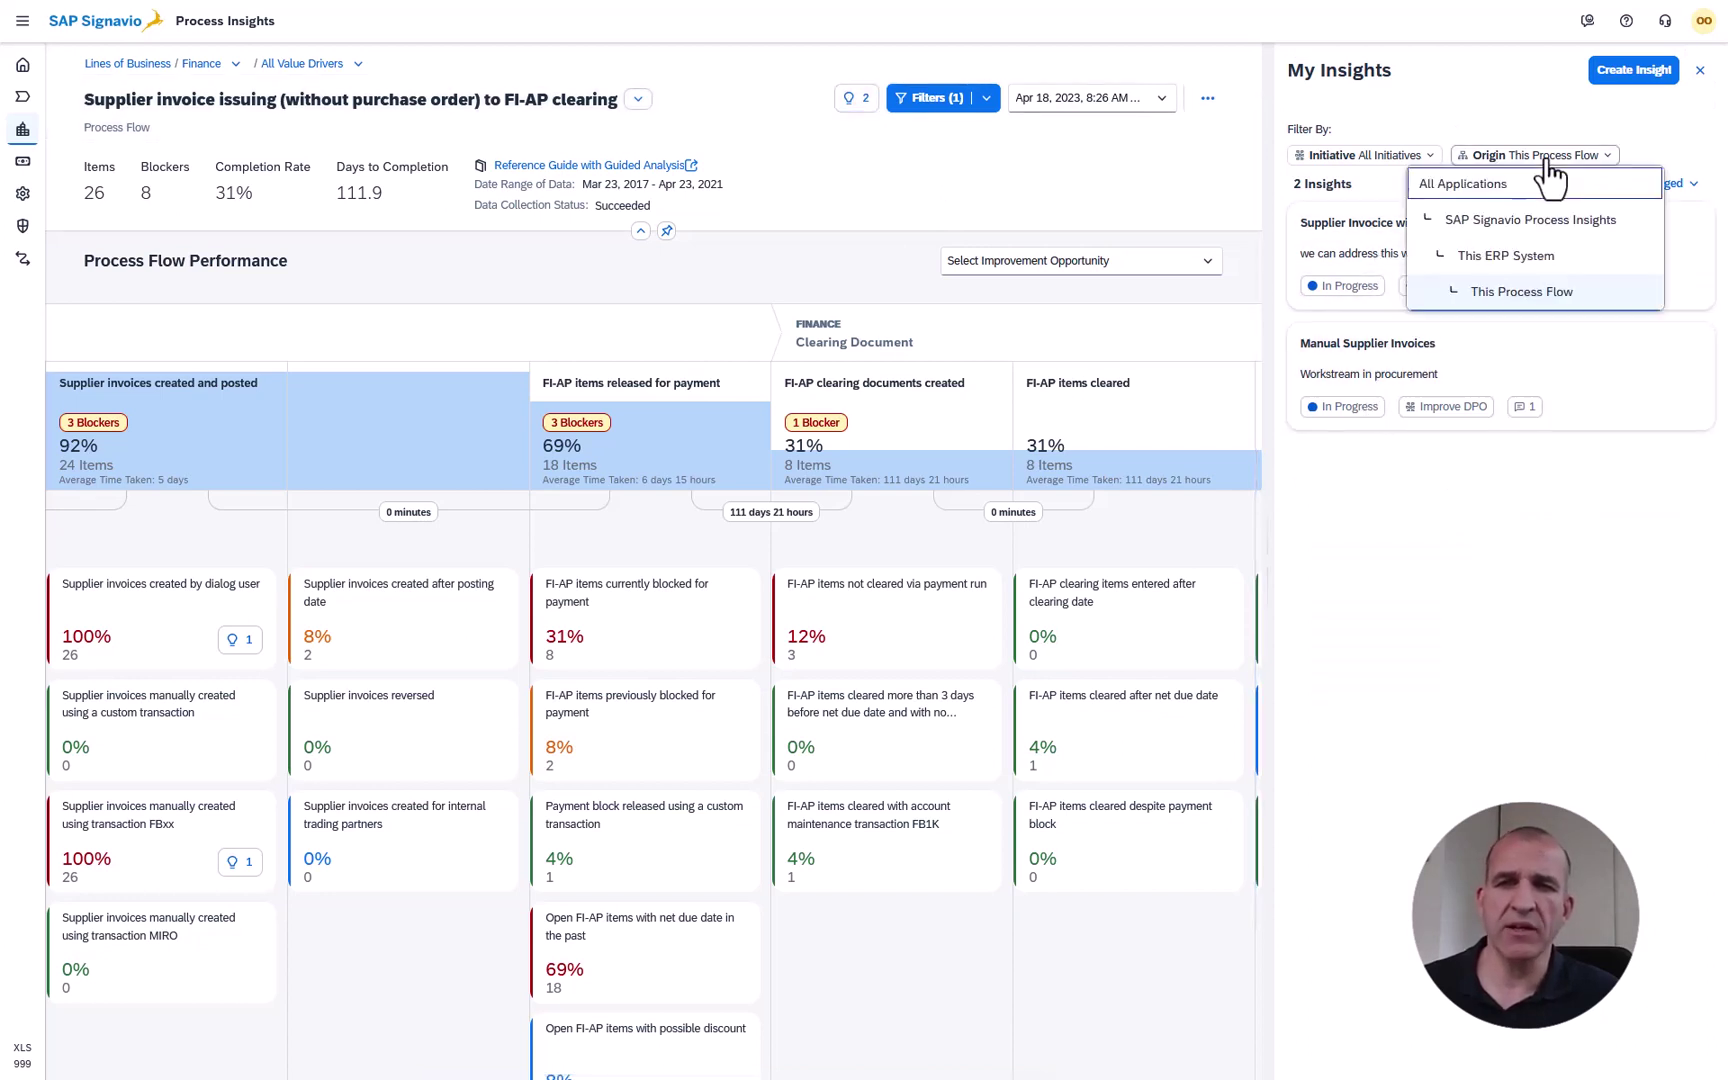
pyautogui.click(1496, 189)
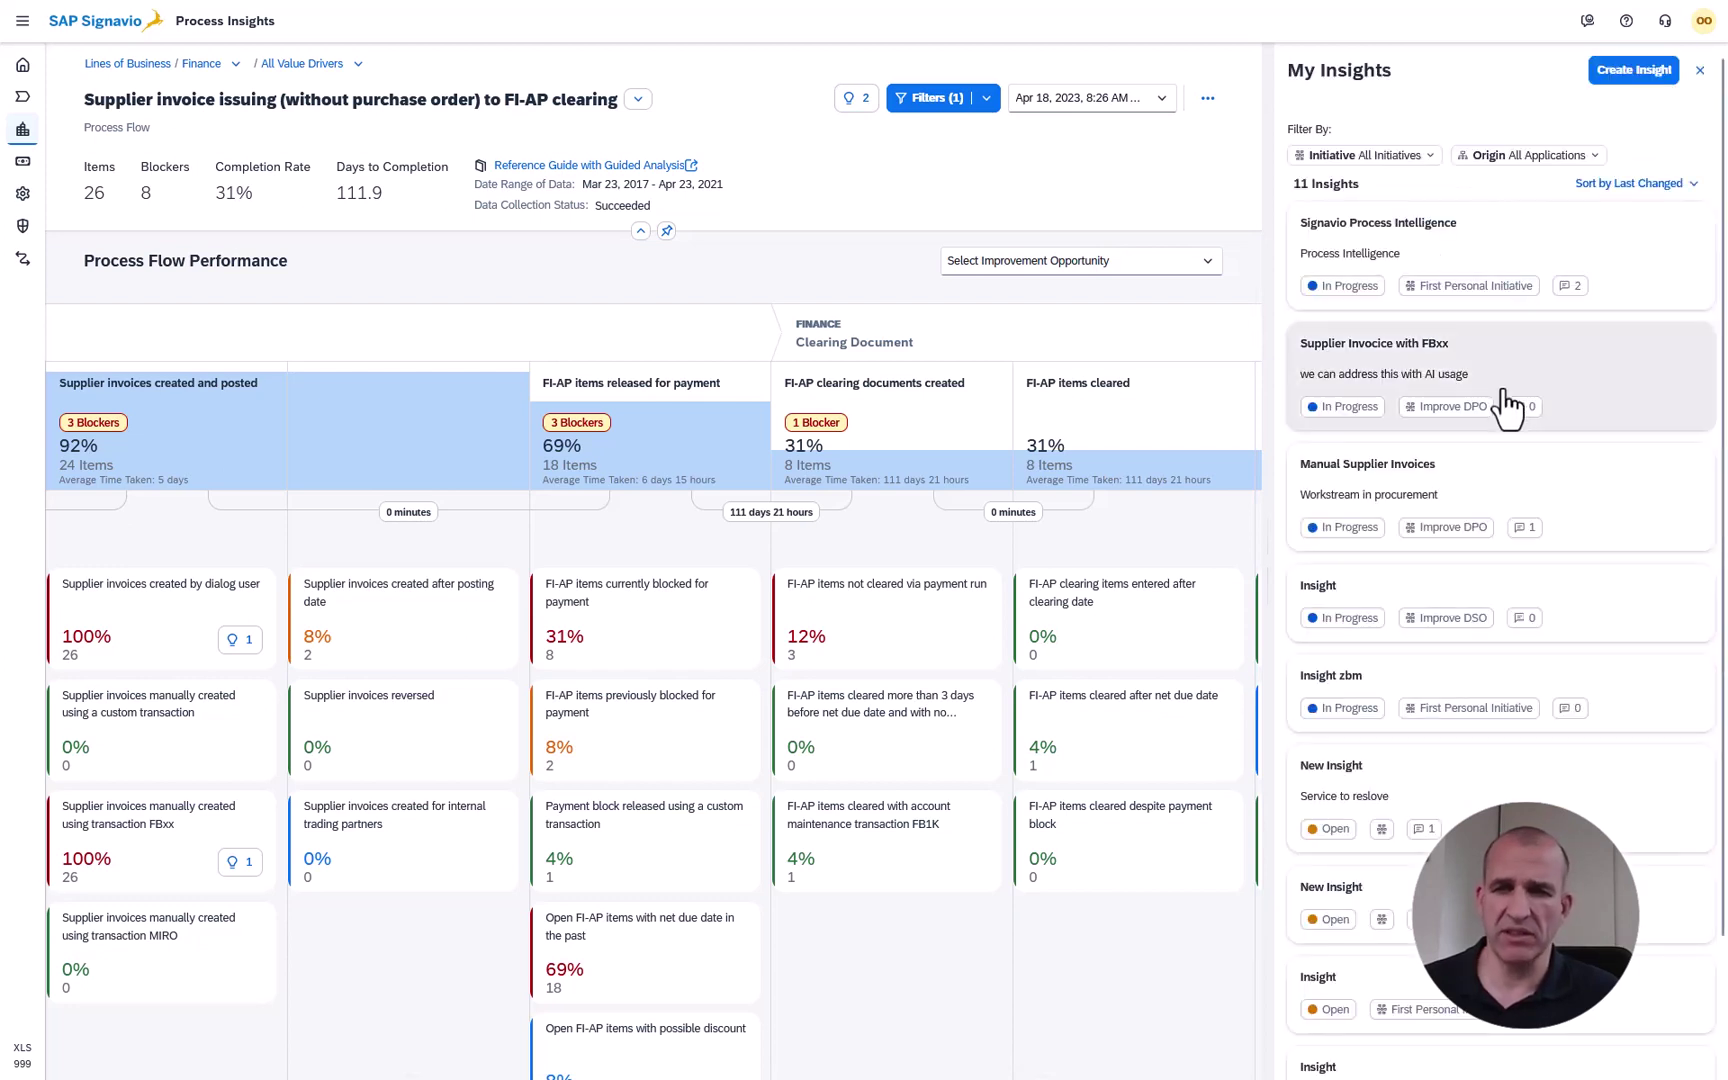
pyautogui.click(1437, 263)
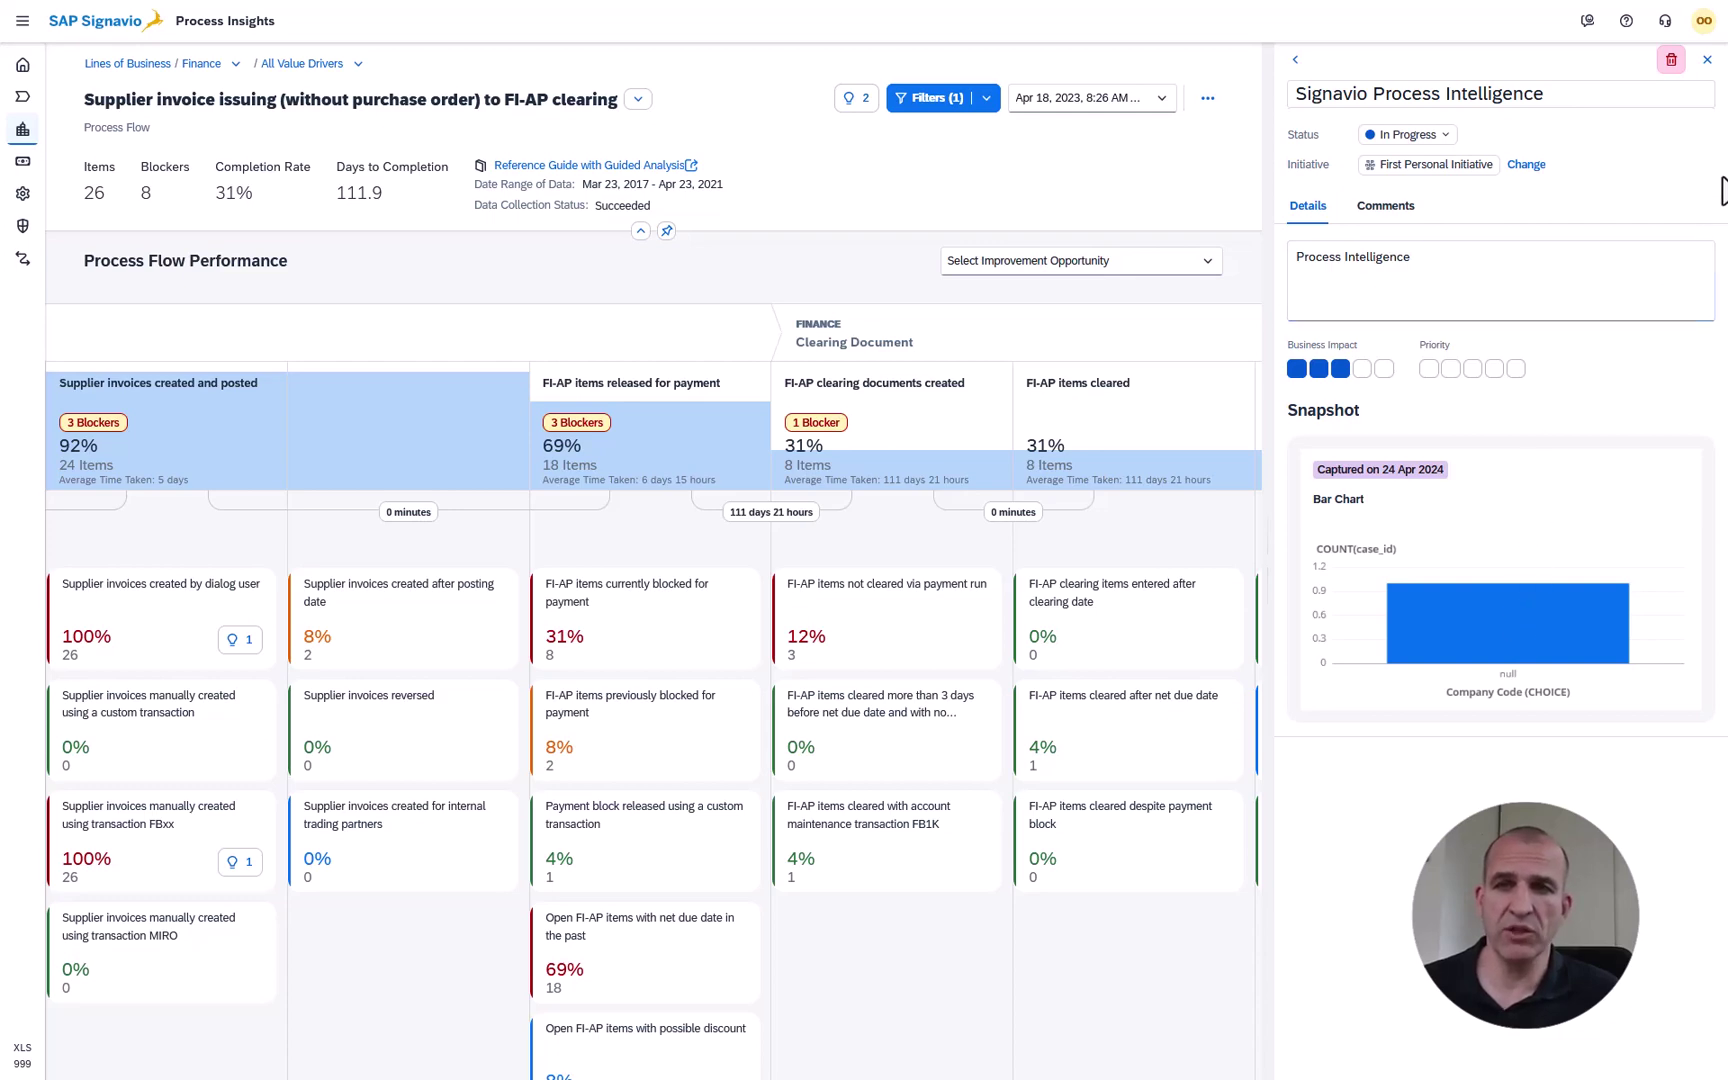
pyautogui.click(1707, 60)
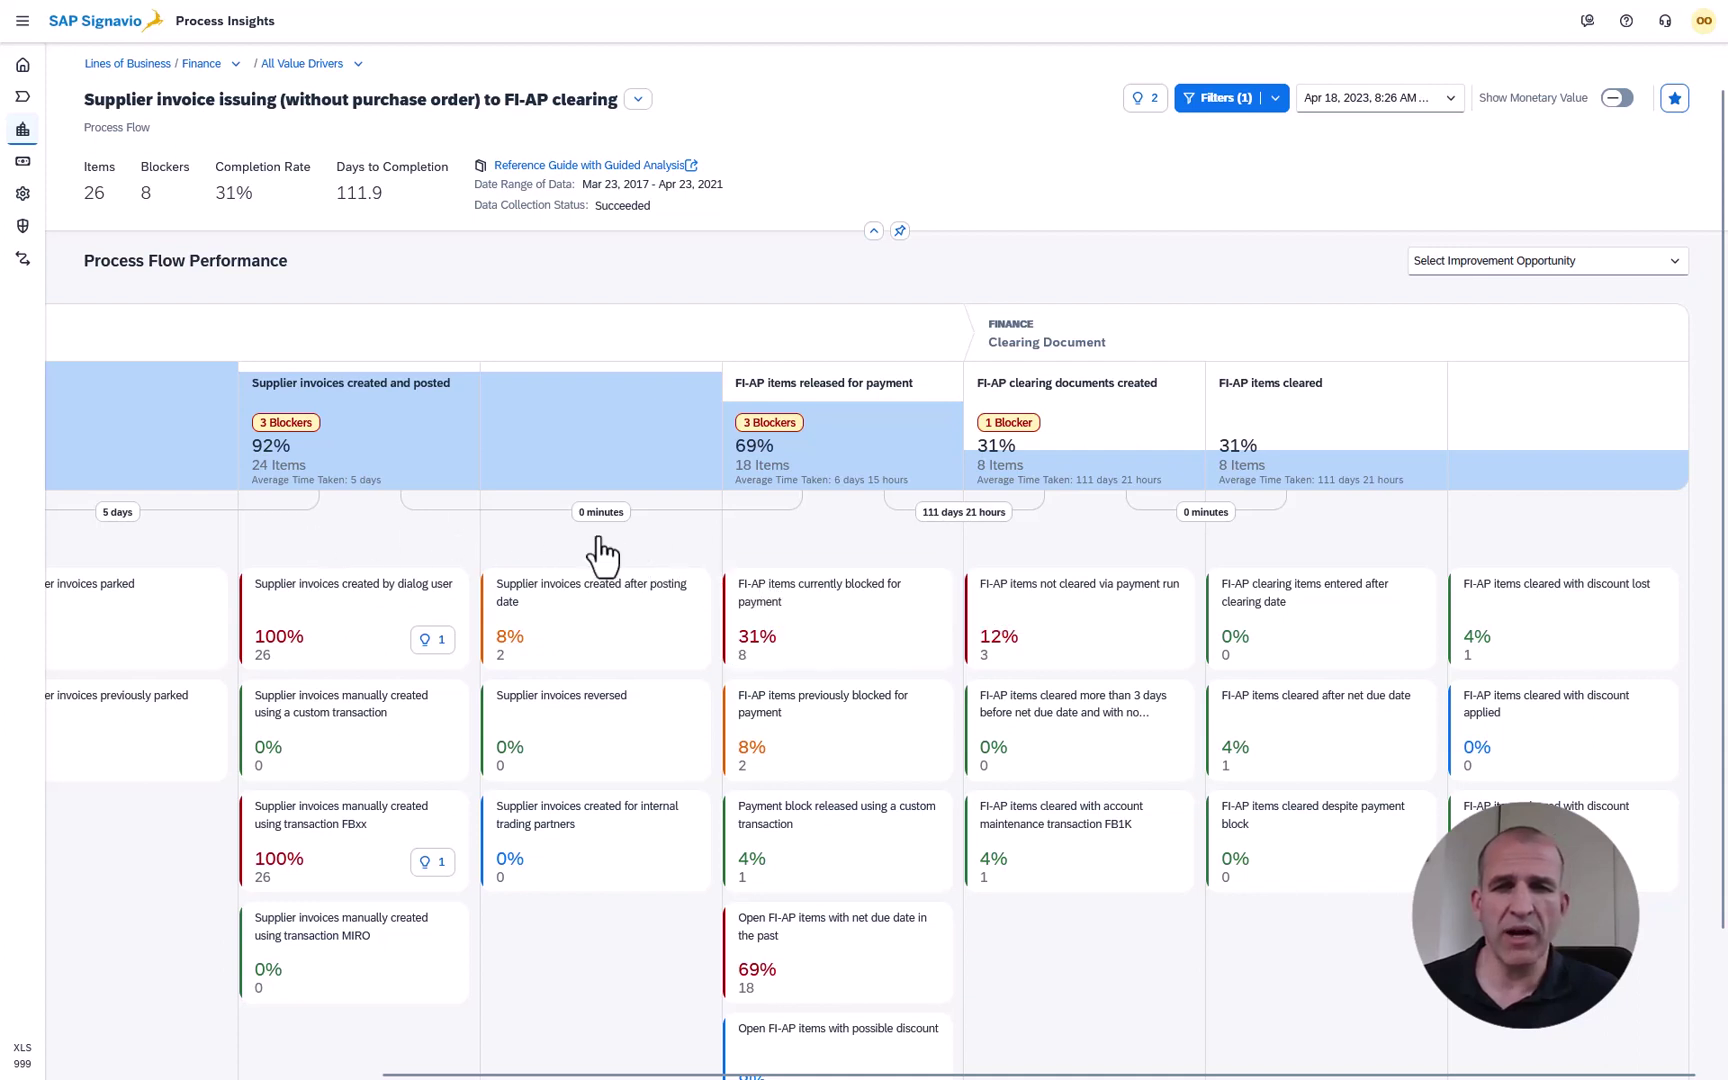
pyautogui.moveTo(964, 515)
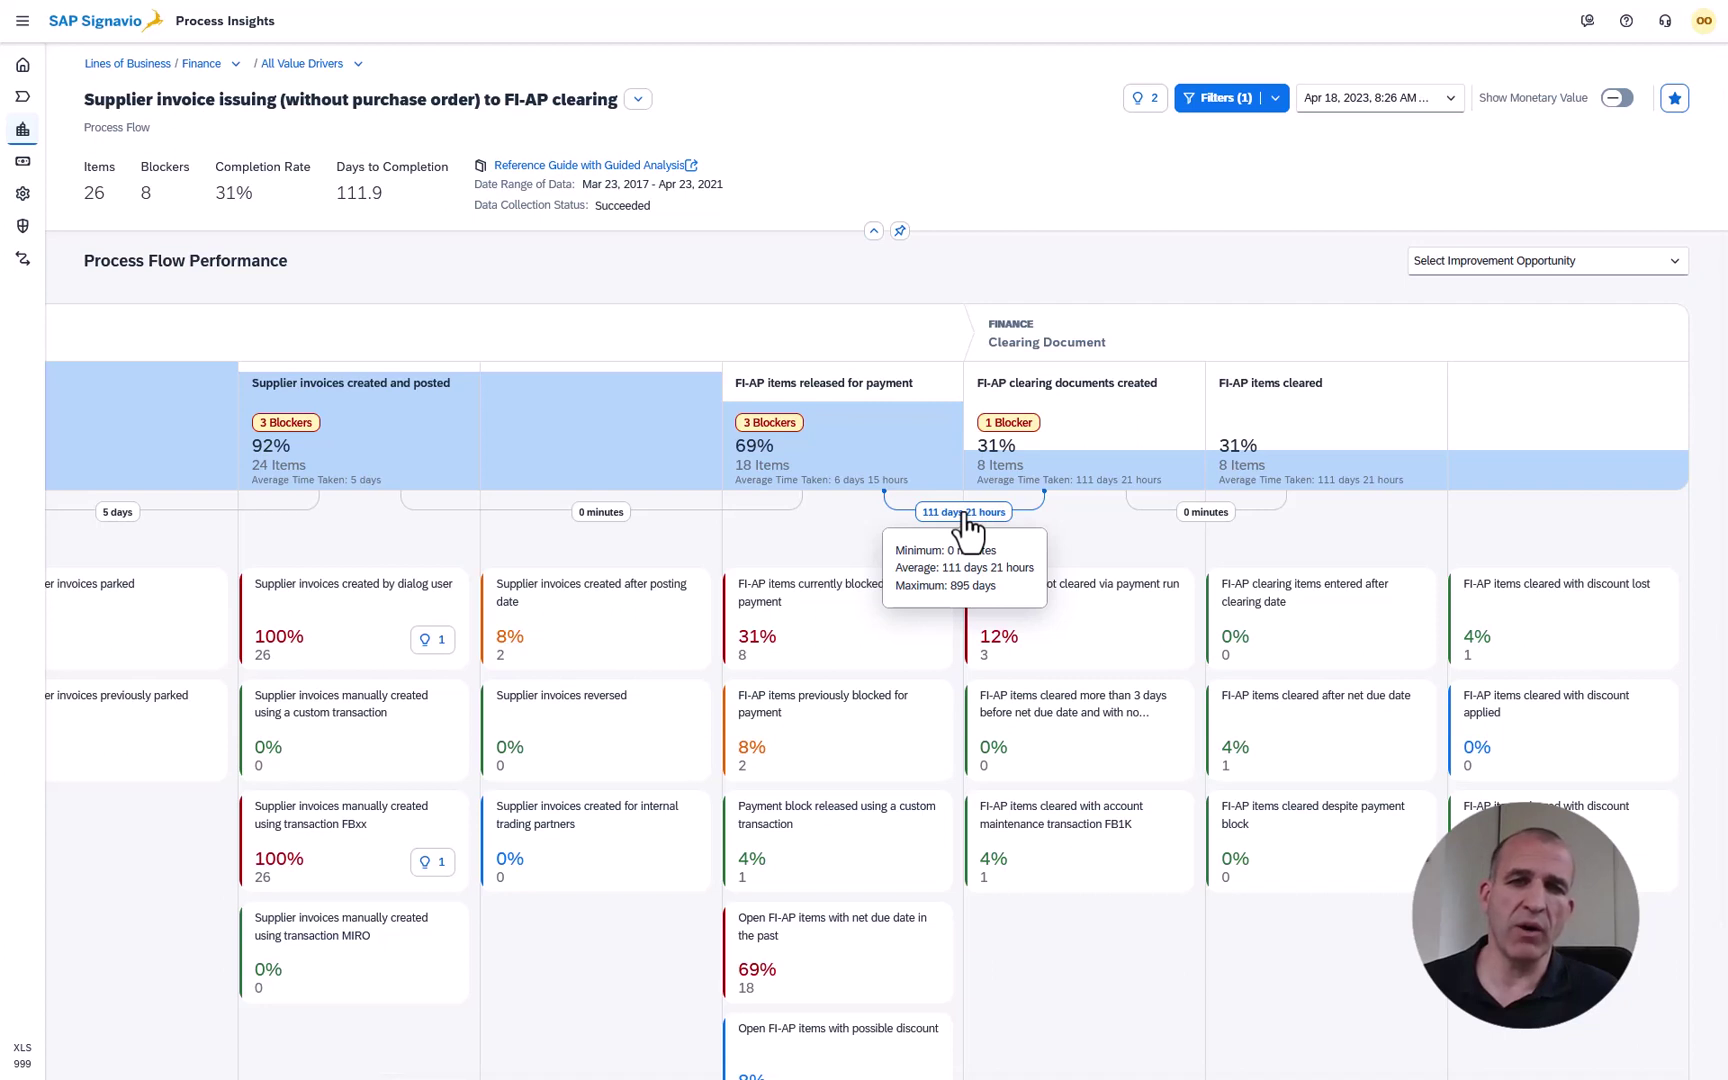
pyautogui.click(964, 513)
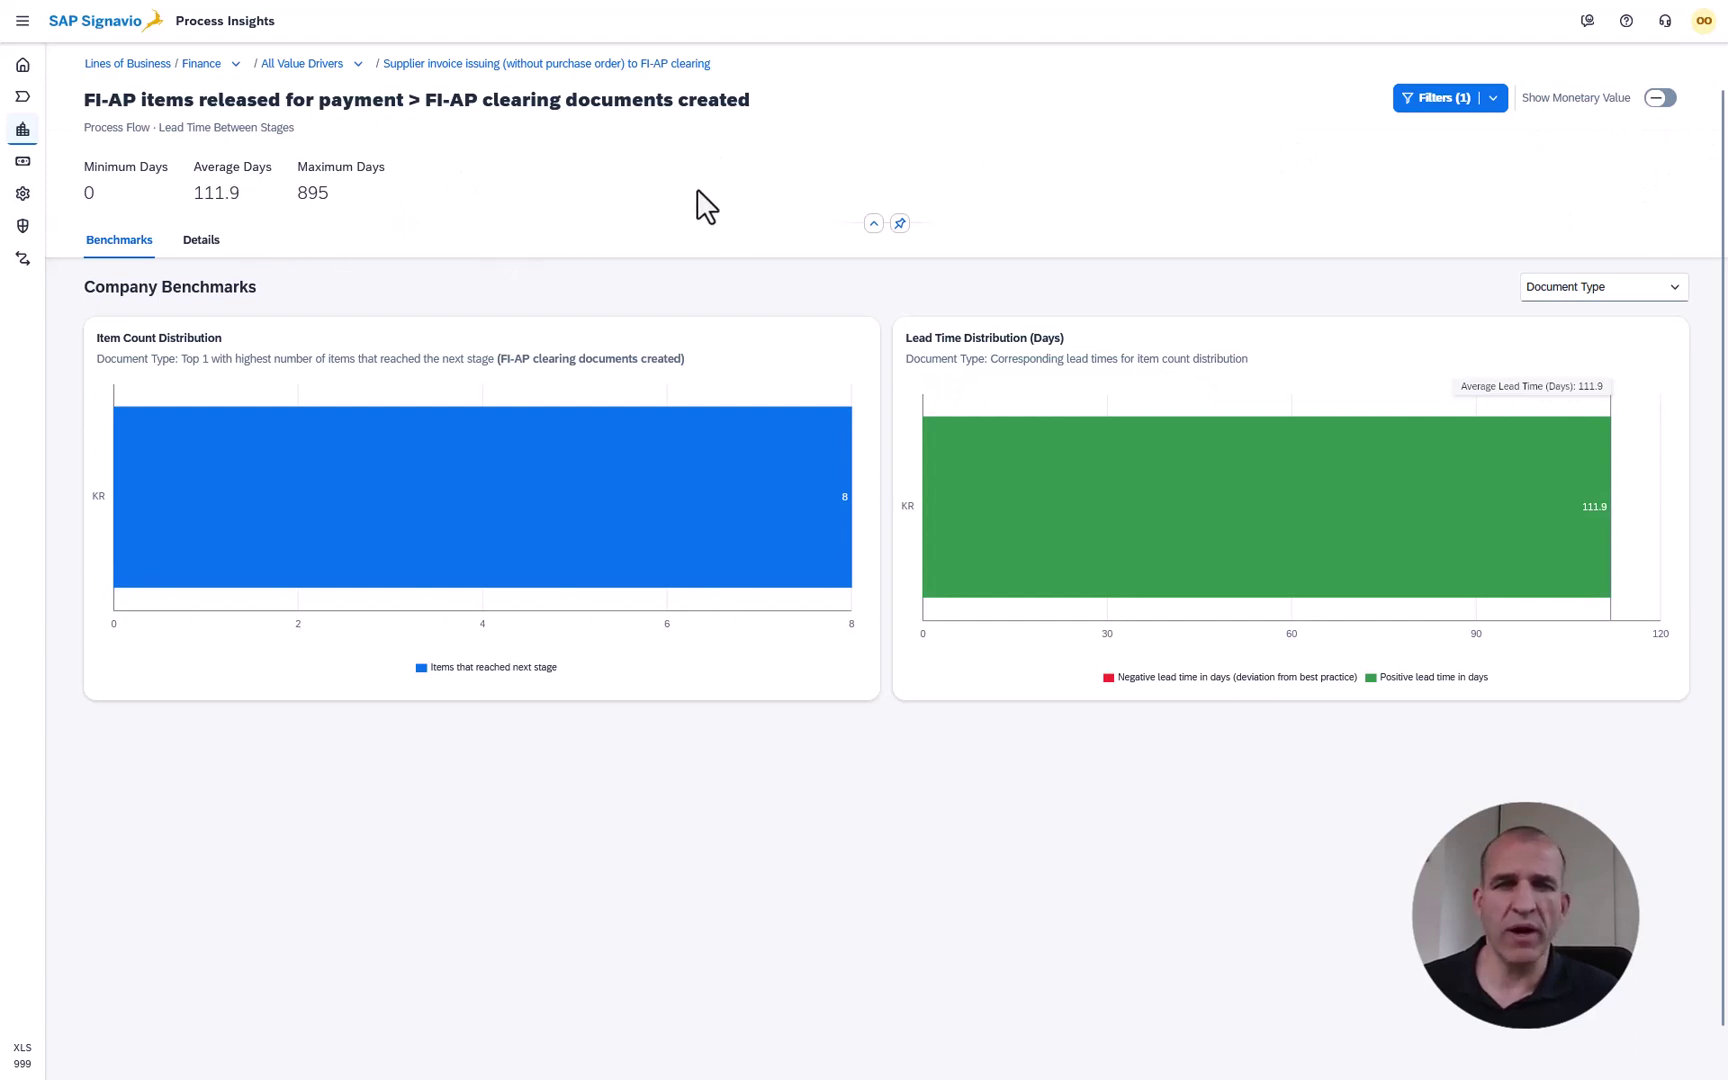
pyautogui.moveTo(70, 10)
pyautogui.click(32, 88)
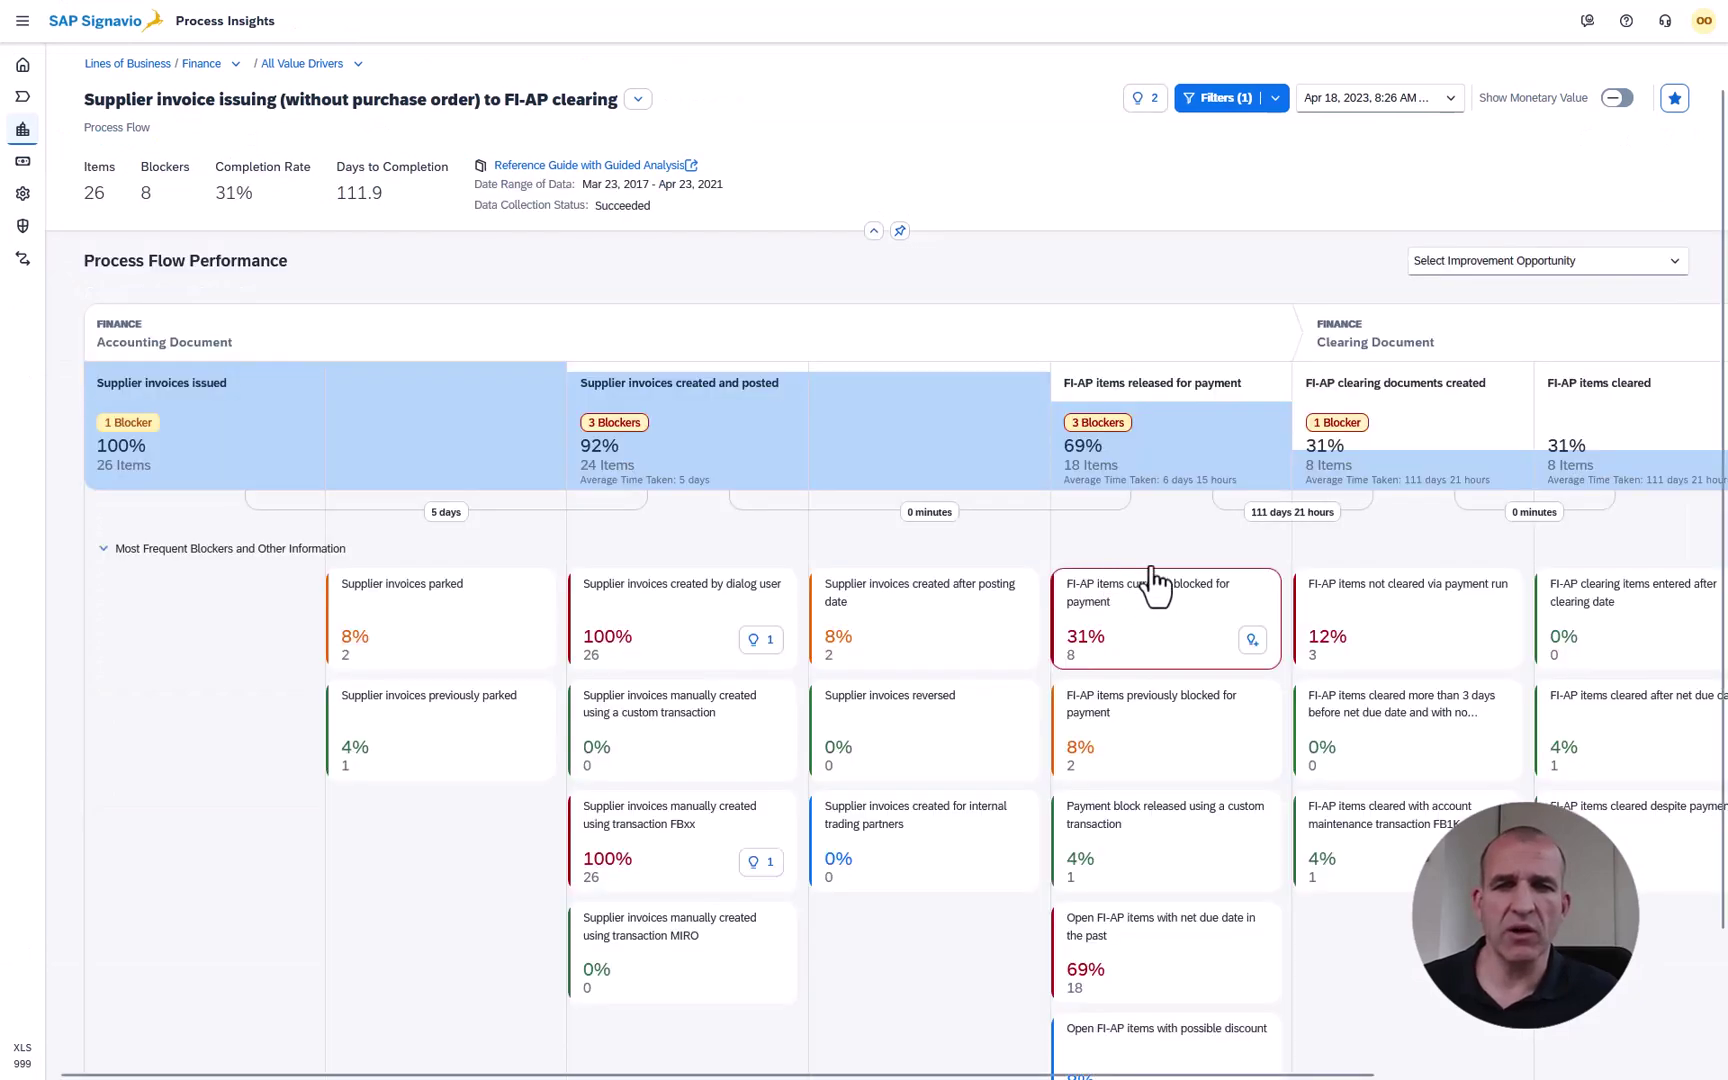
pyautogui.moveTo(1282, 530)
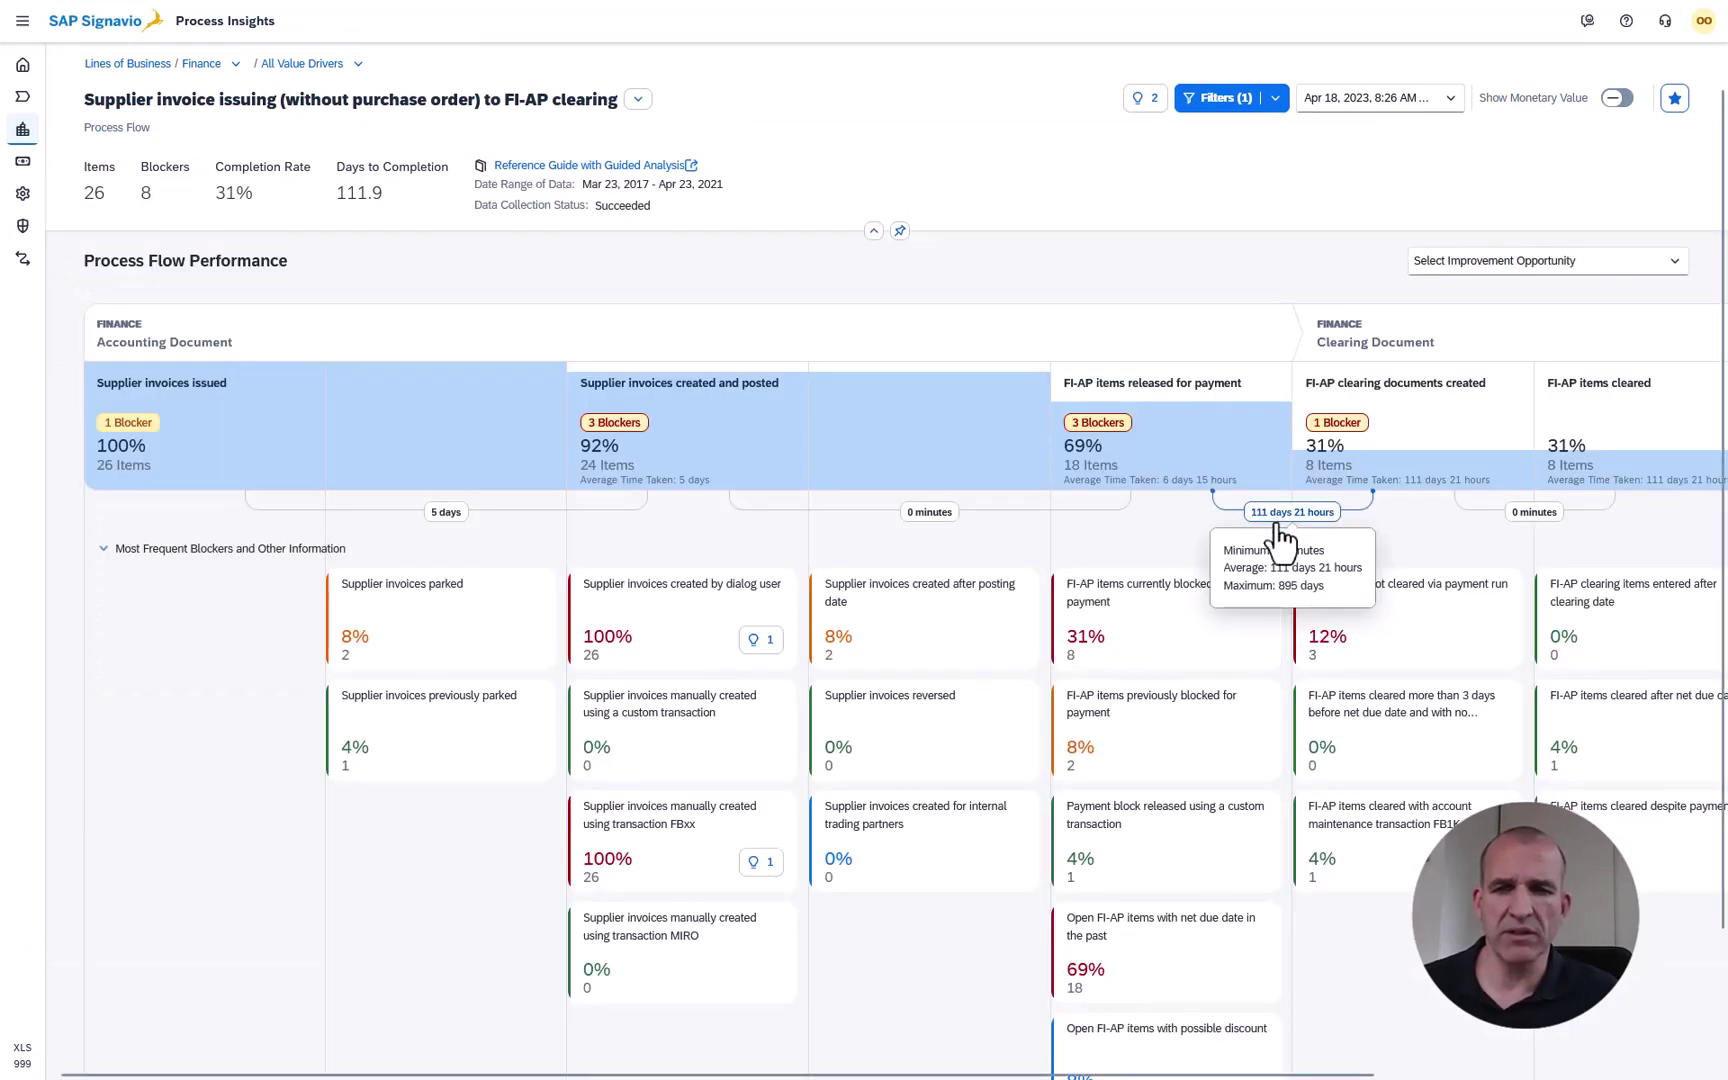